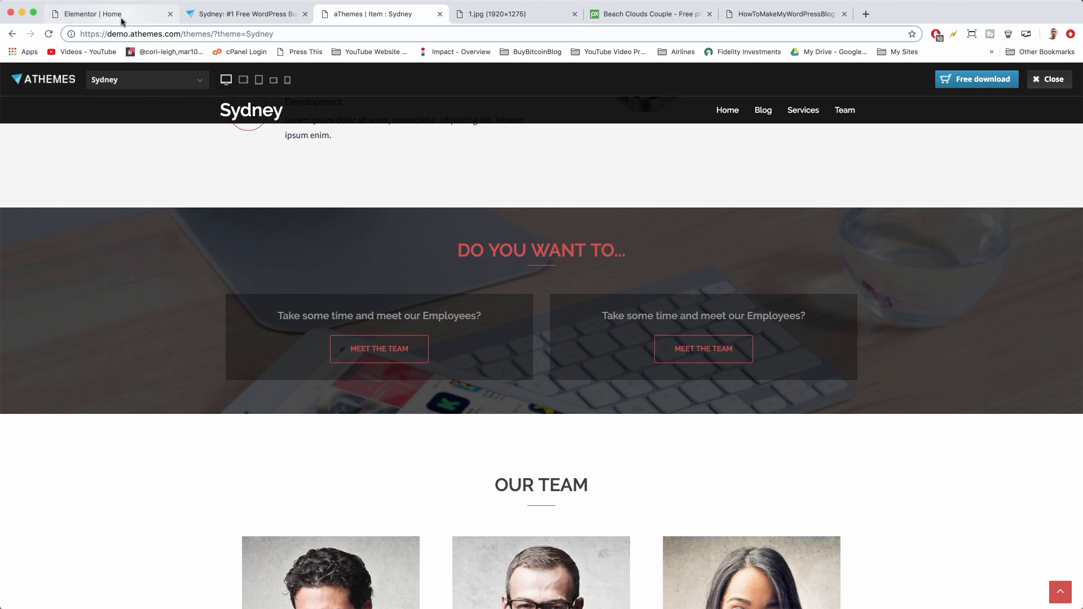
On the Elementor home page, set the "What Else We Provide?" section's padding to 60 px top and 72 px bottom
left_click(118, 18)
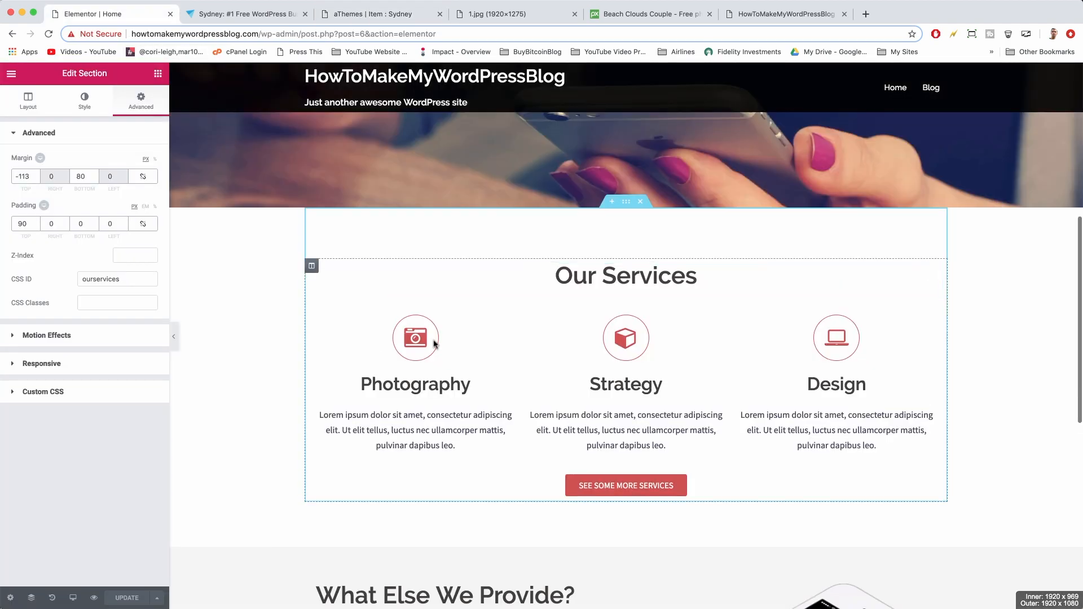
scroll(477, 365, "down", 5)
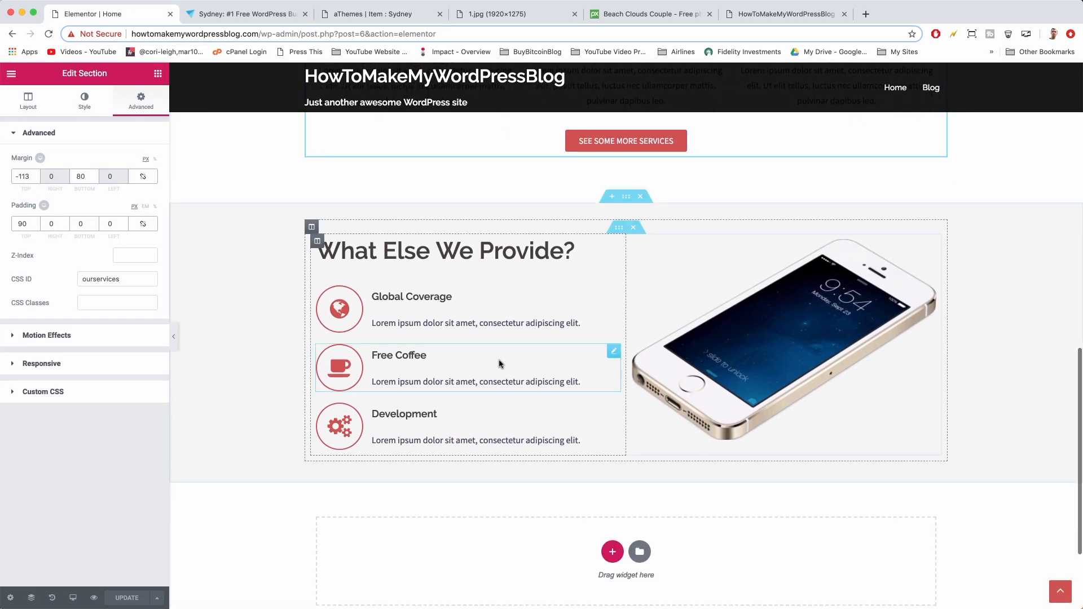
left_click(629, 197)
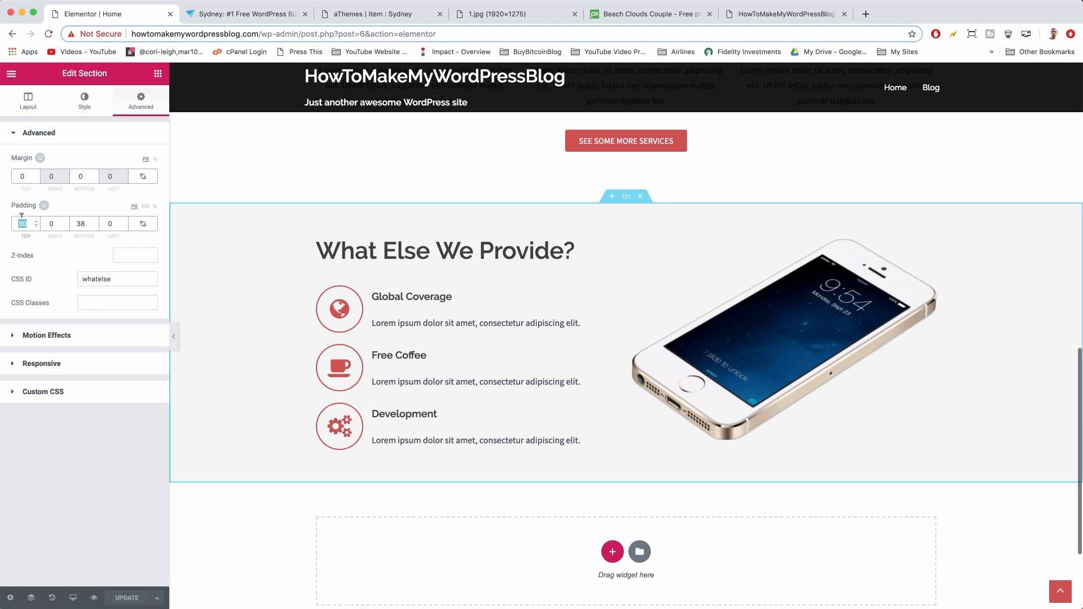
type("60")
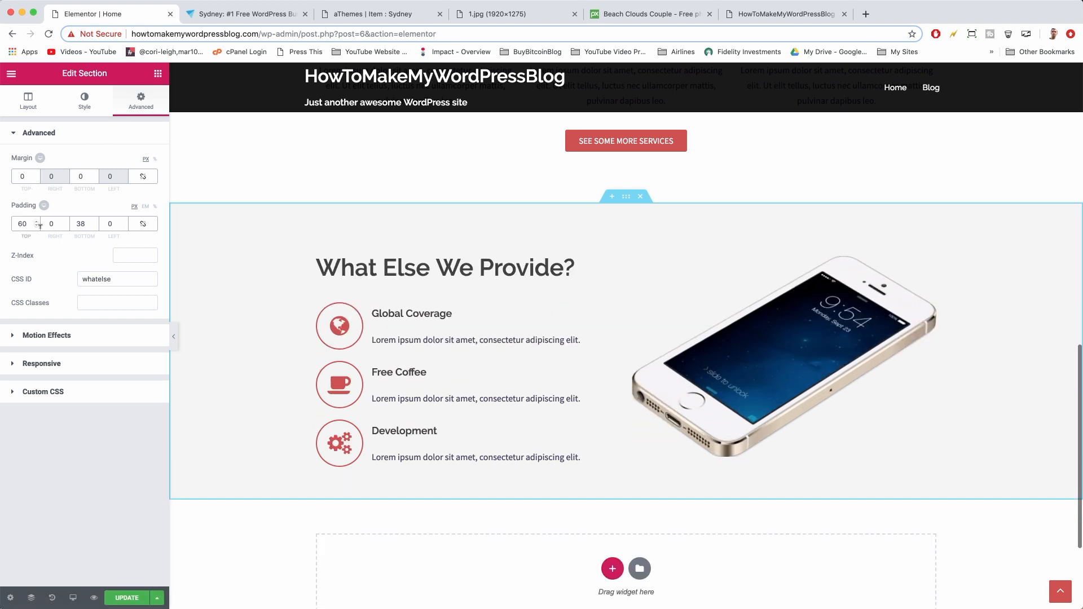
double_click(80, 223)
type("60")
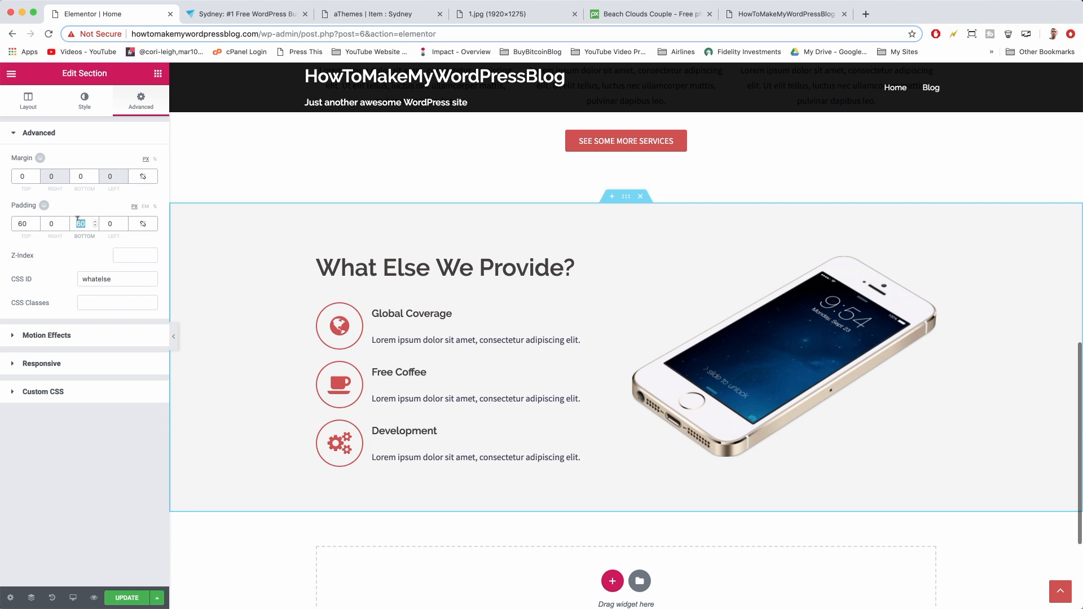
type("72")
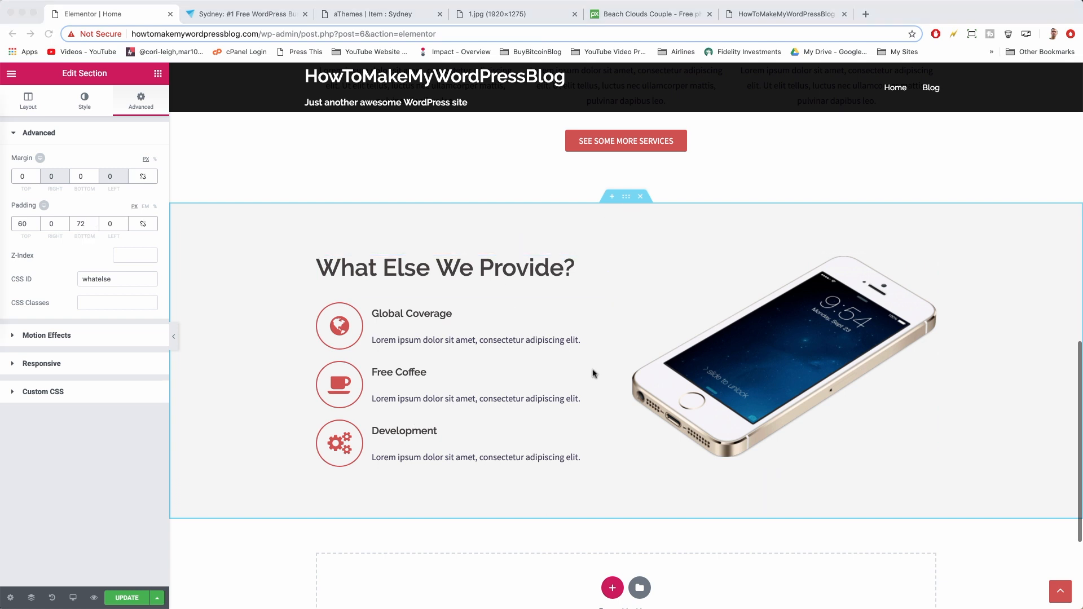
Check the Sydney demo's "Do You Want To..." layout and add a two-column inner section below the "What Else We Provide?" section
scroll(592, 374, "down", 3)
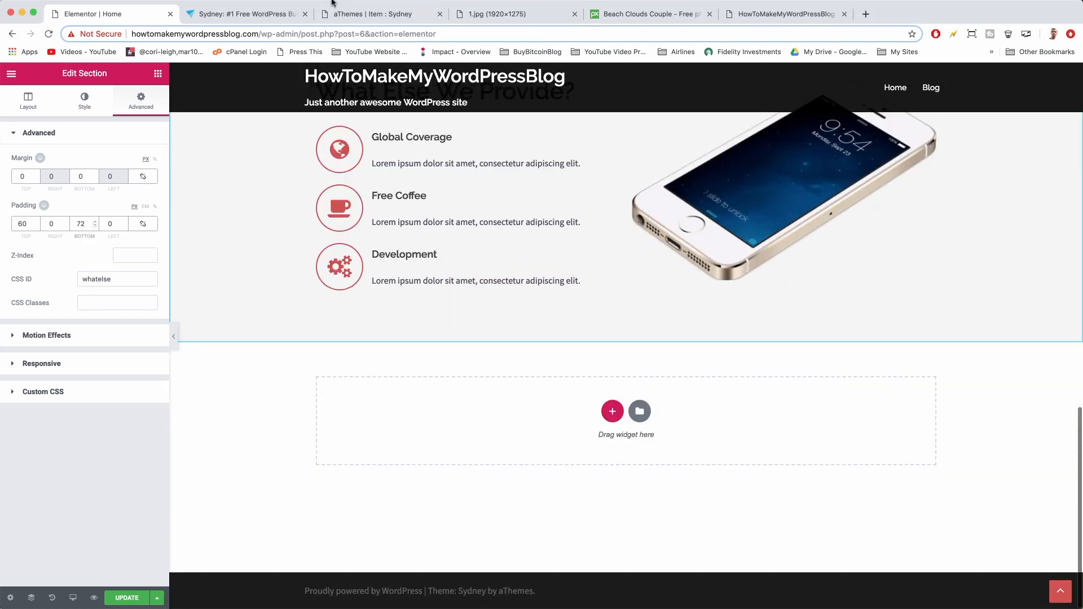
left_click(366, 13)
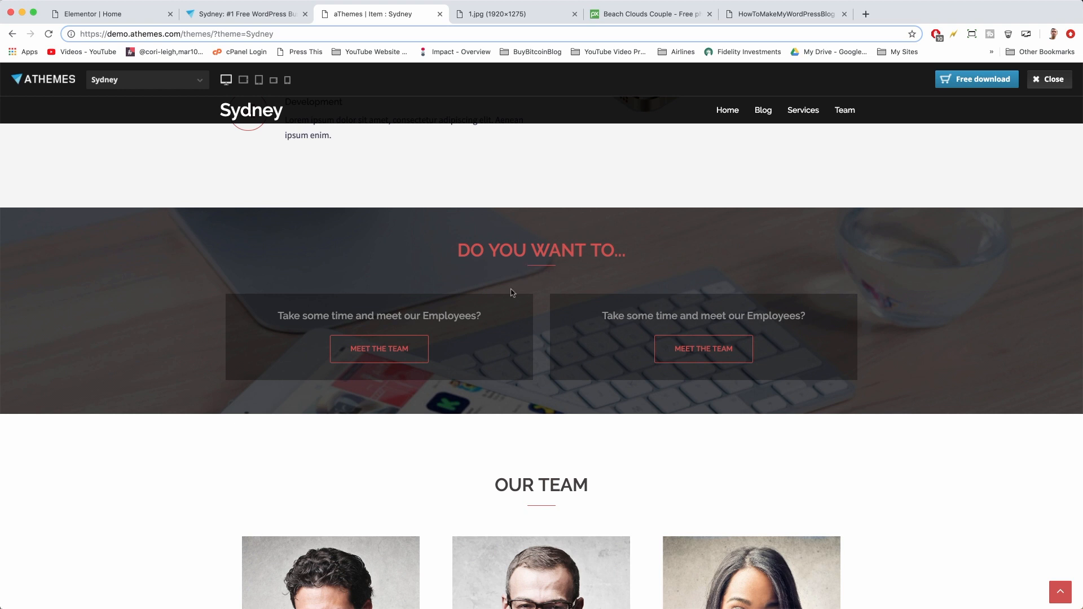
left_click(129, 18)
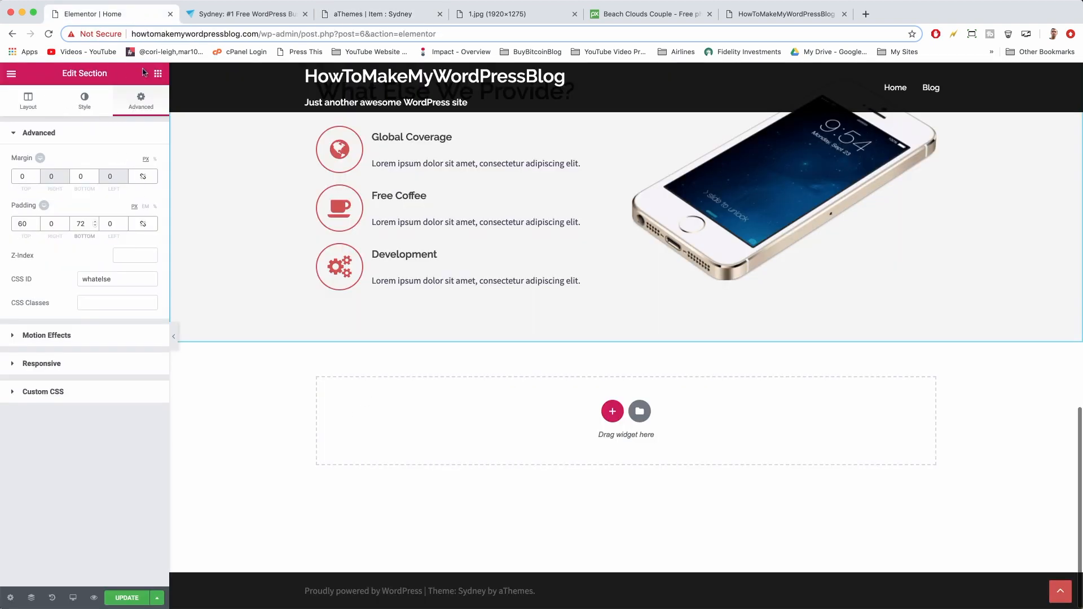
left_click(158, 75)
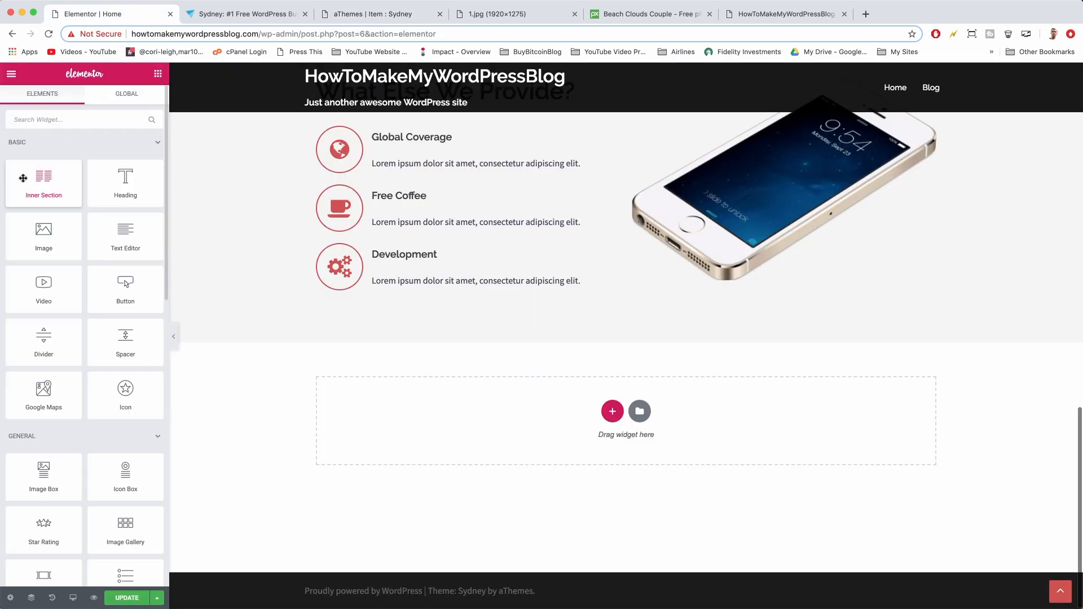
left_click_drag(43, 183, 583, 432)
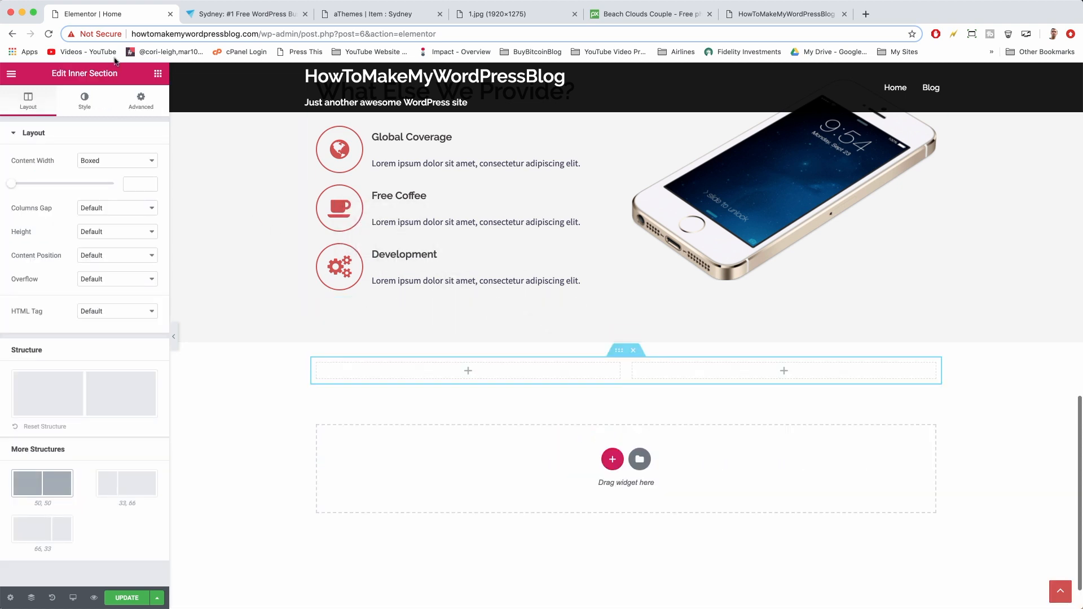
Add a Text Editor widget to each of the two columns of the new inner section
left_click(159, 76)
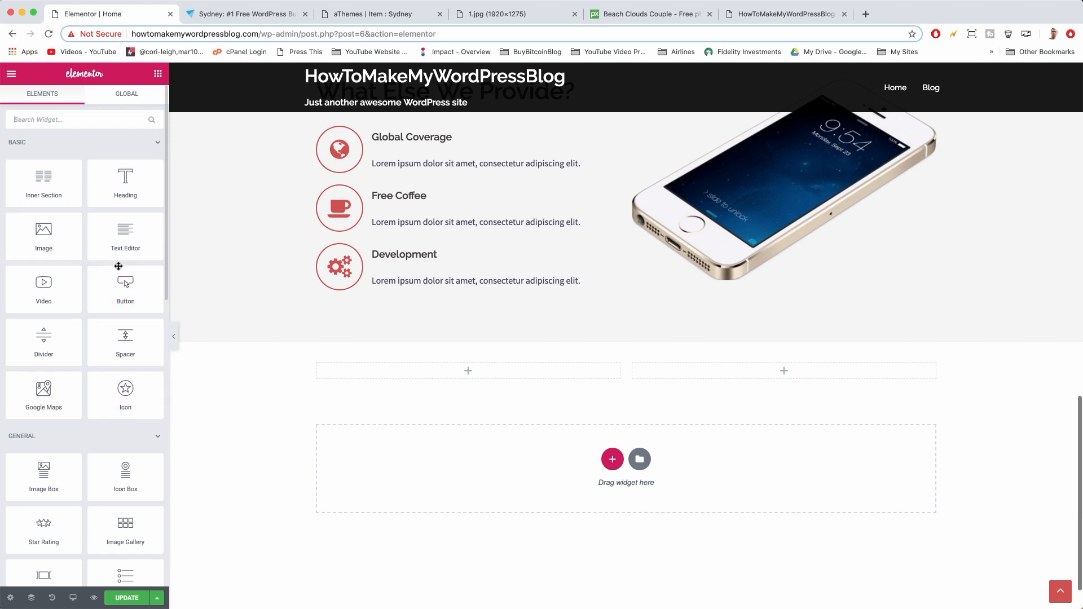
left_click_drag(116, 248, 434, 379)
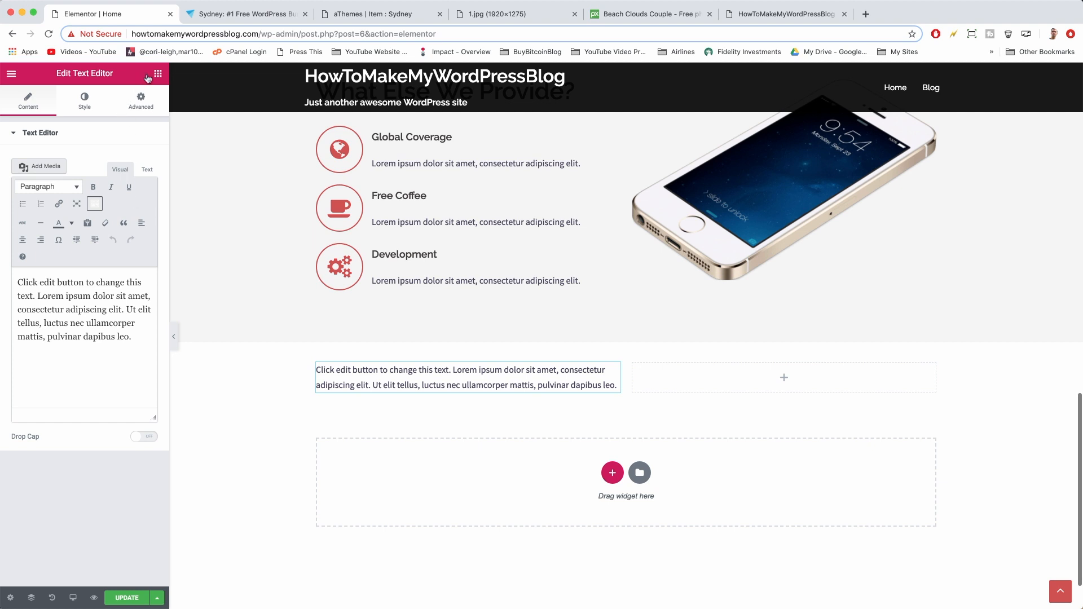
left_click(157, 75)
left_click_drag(125, 235, 768, 373)
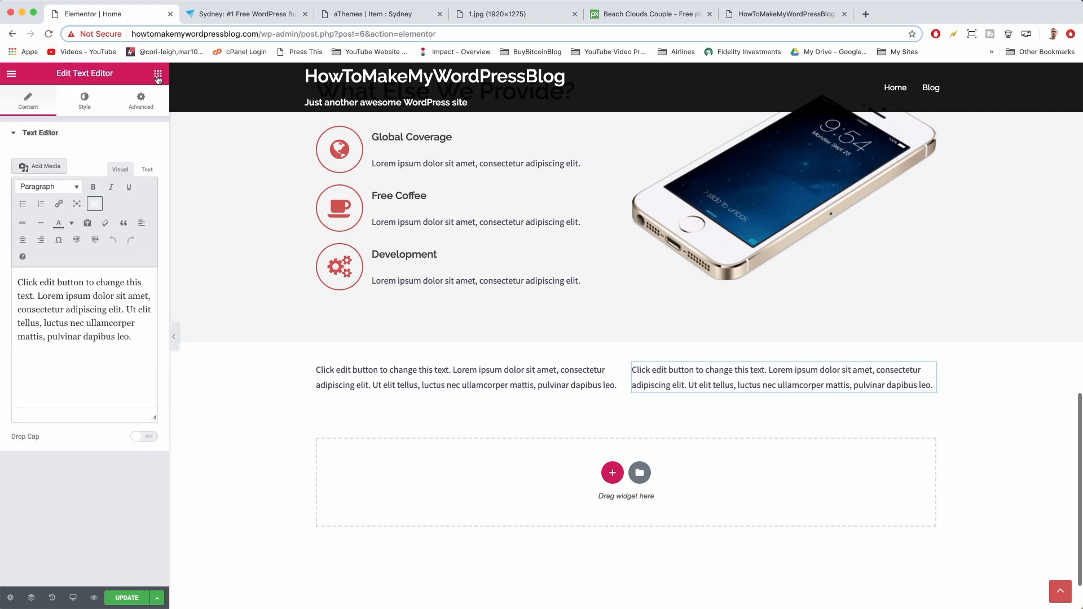
Add a Button widget beneath the text in each of the two columns
left_click(157, 74)
left_click_drag(120, 292, 404, 393)
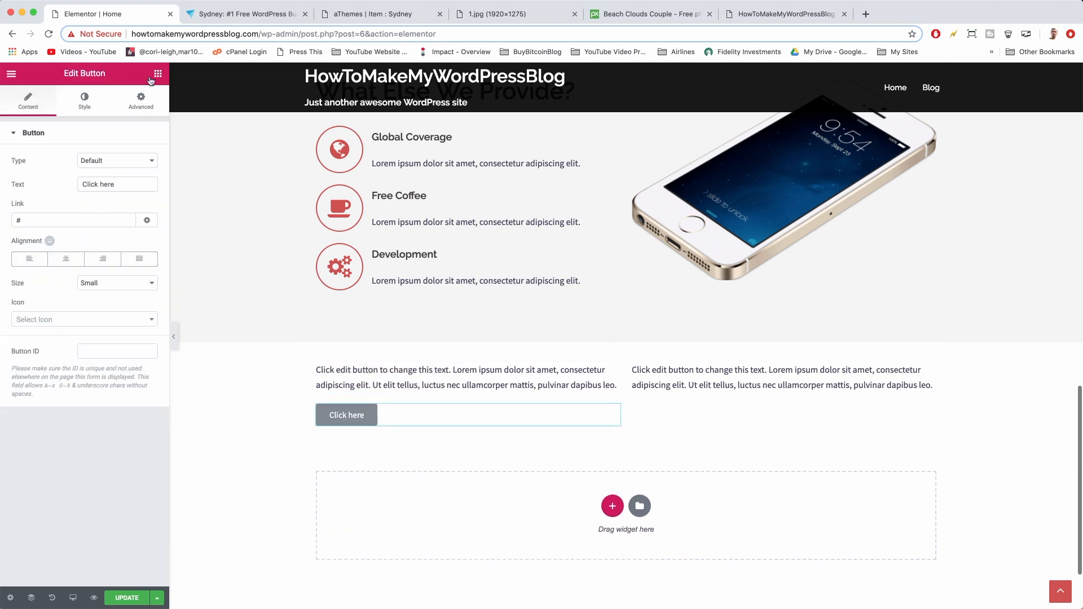
left_click(158, 74)
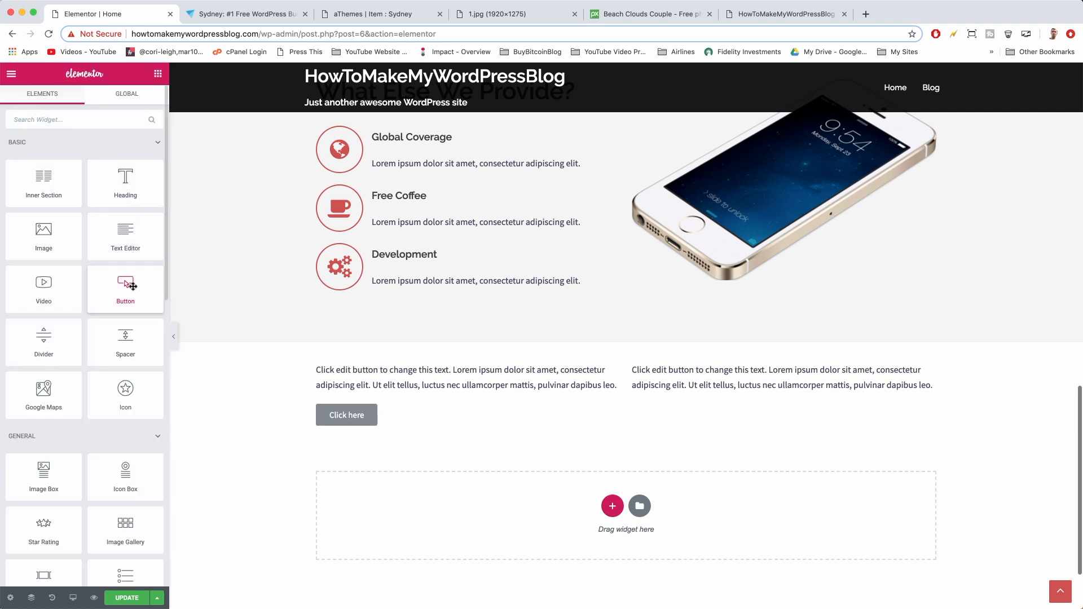
left_click_drag(121, 288, 738, 399)
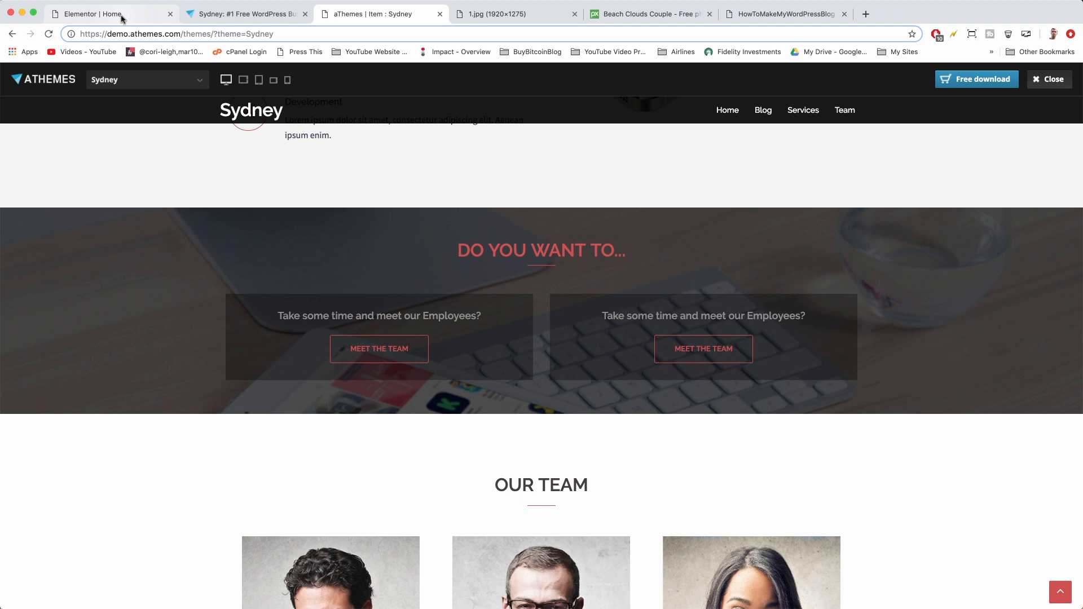
Add a centred heading reading "Do You Want To..." above the two-column inner section
left_click(121, 16)
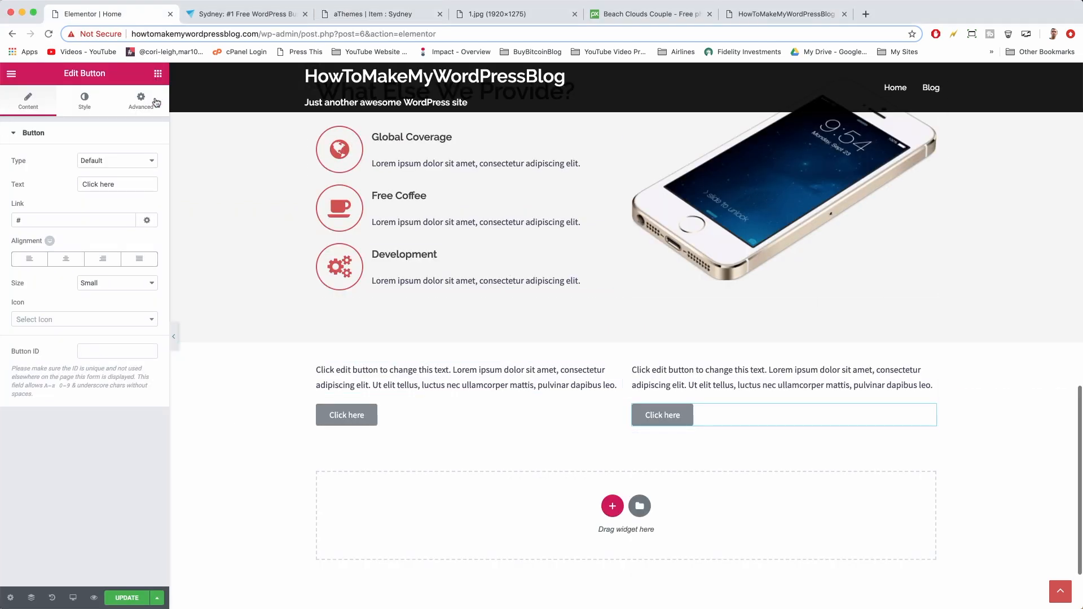
left_click(158, 76)
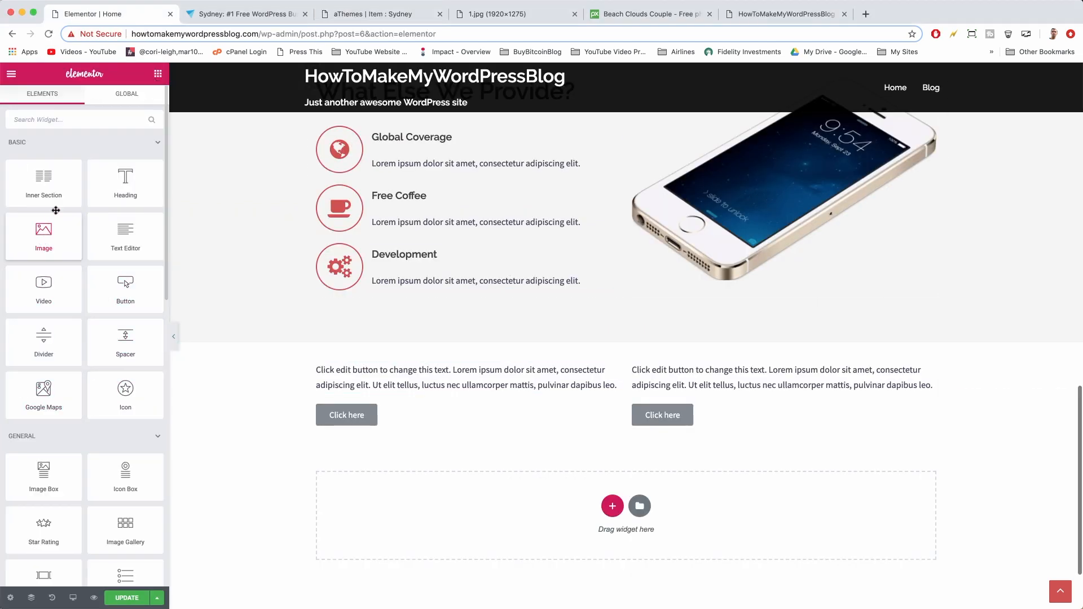
left_click_drag(125, 178, 612, 348)
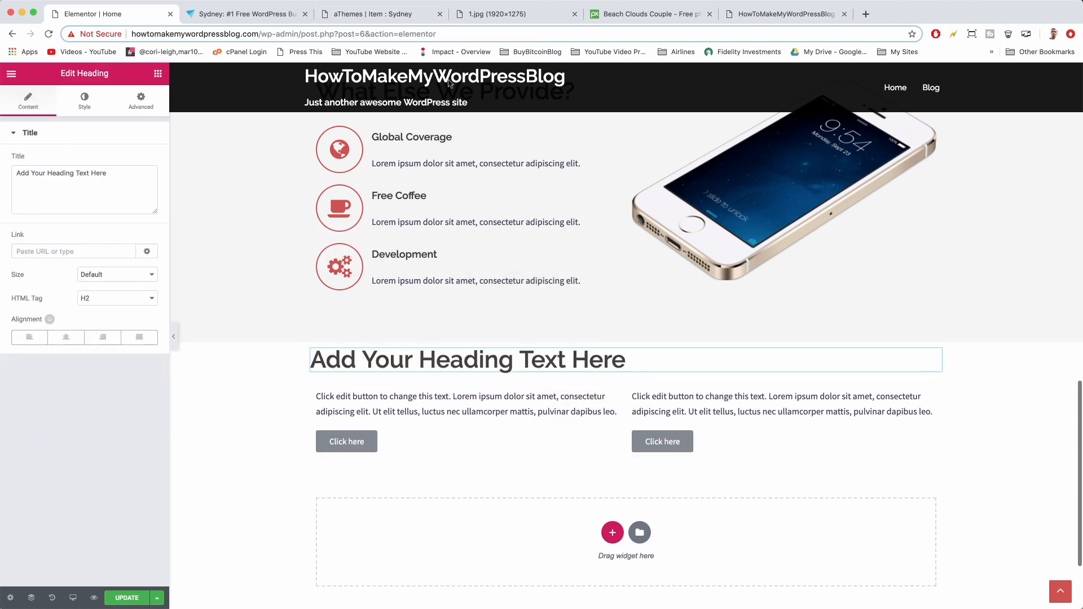
triple_click(461, 361)
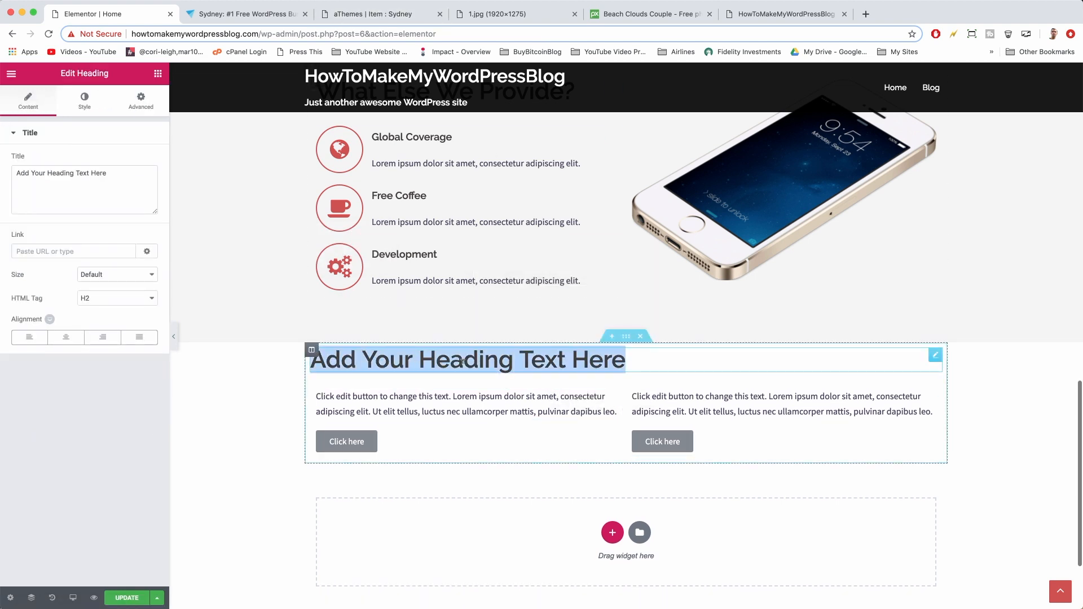
type("Do You Want ")
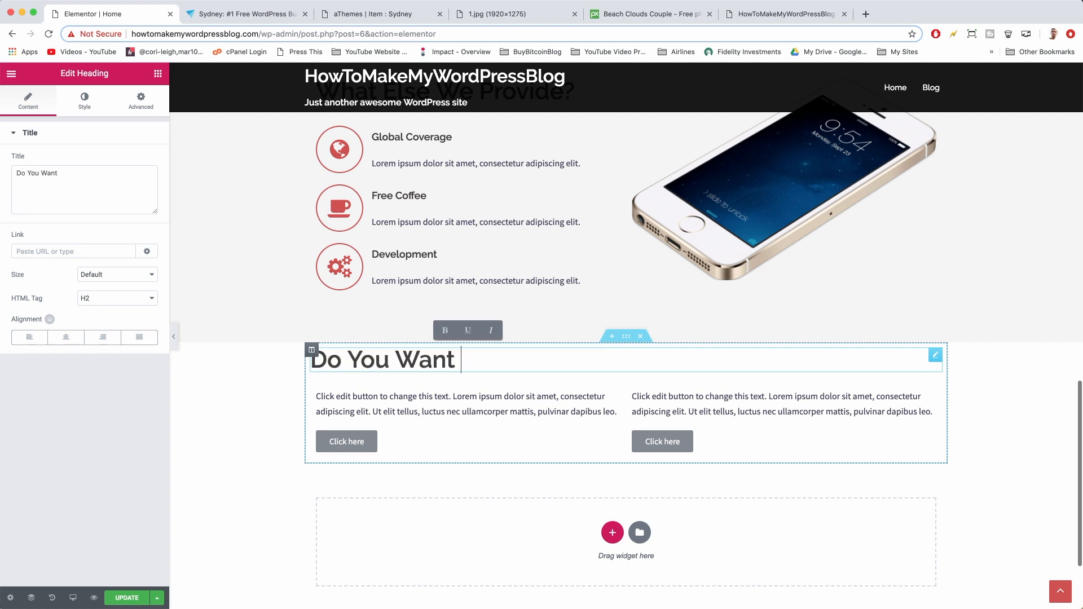
type("To...")
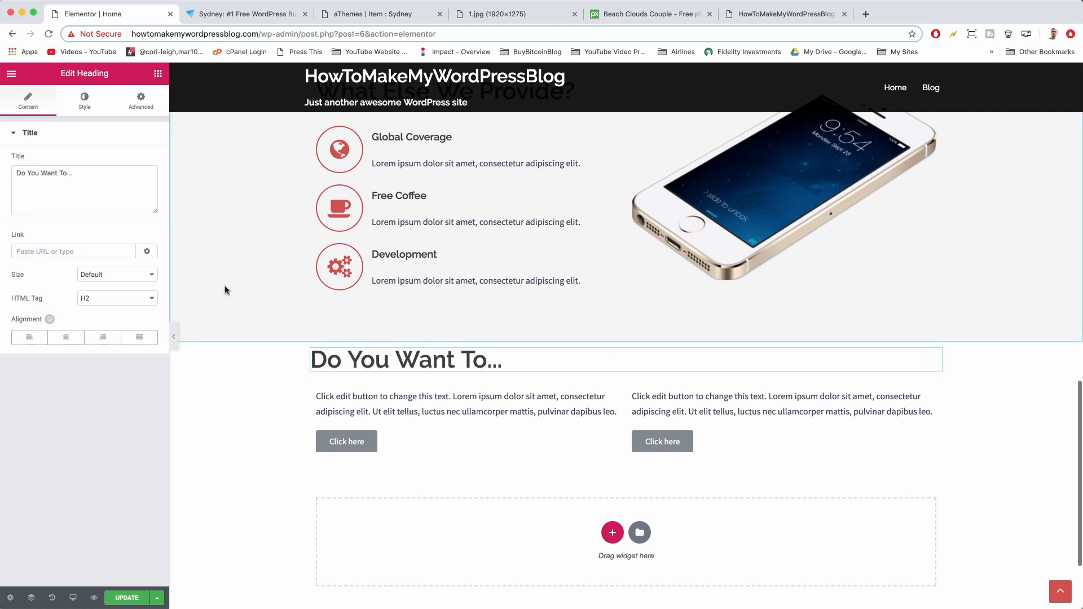
left_click(66, 340)
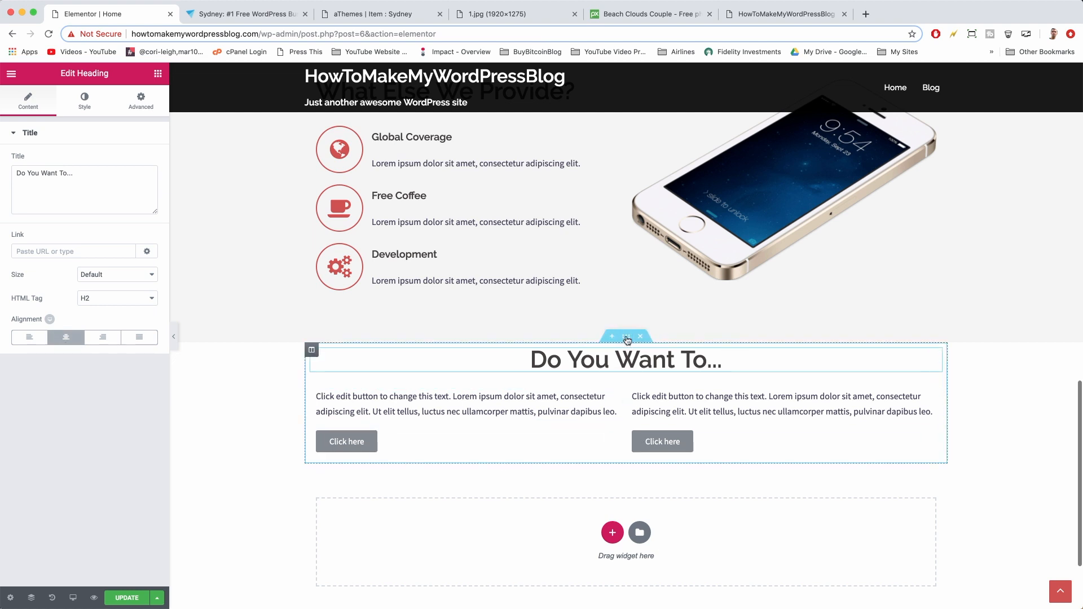
Unlink the "Do You Want To..." section's padding values and set its top and bottom padding to 40 px
left_click(624, 338)
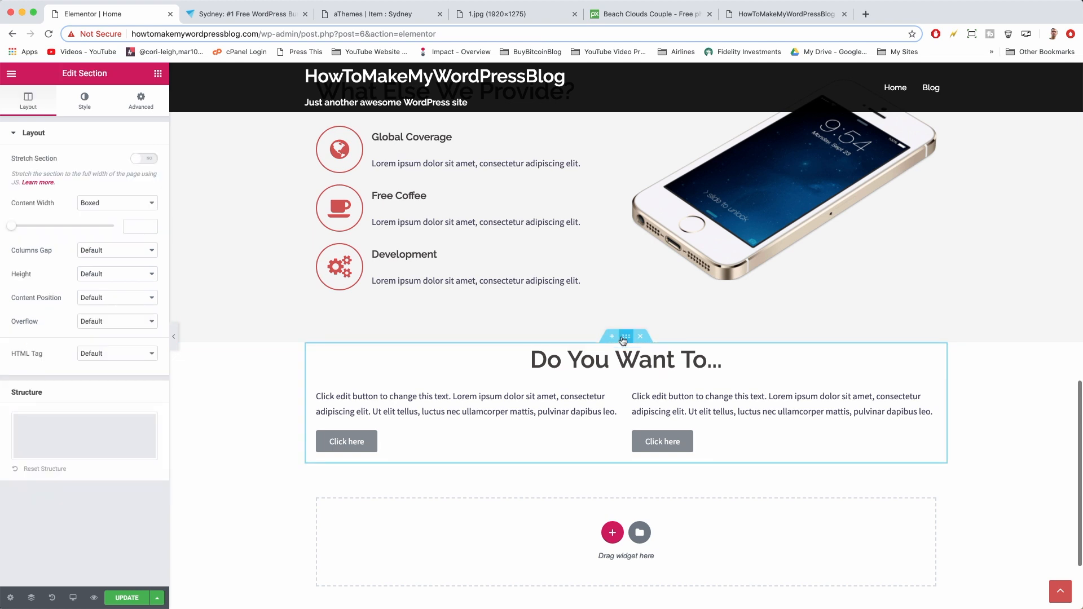
left_click(152, 113)
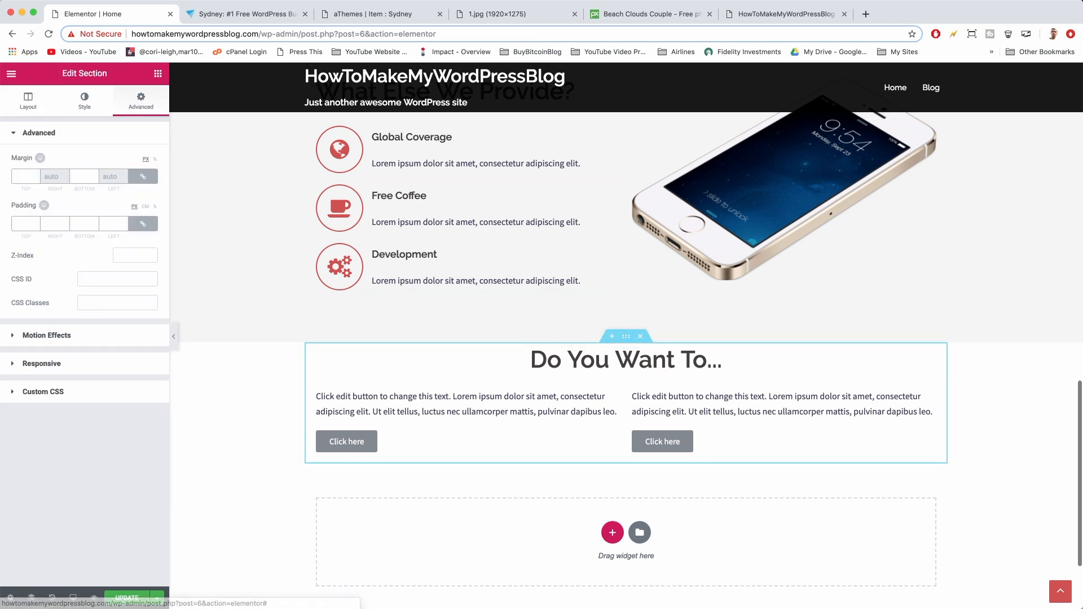
left_click(137, 225)
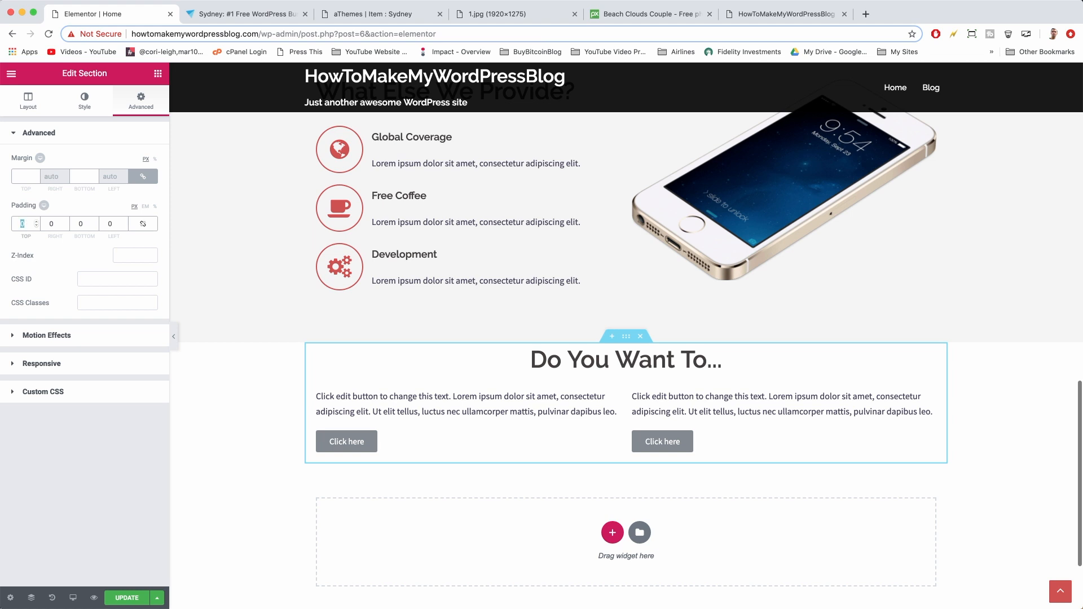
type("40")
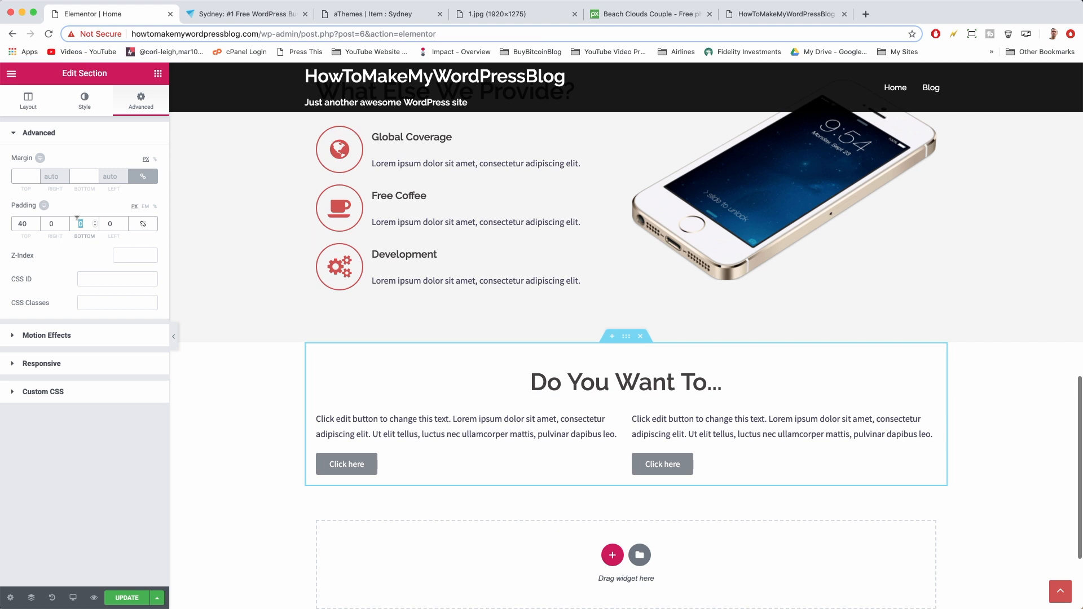
type("40")
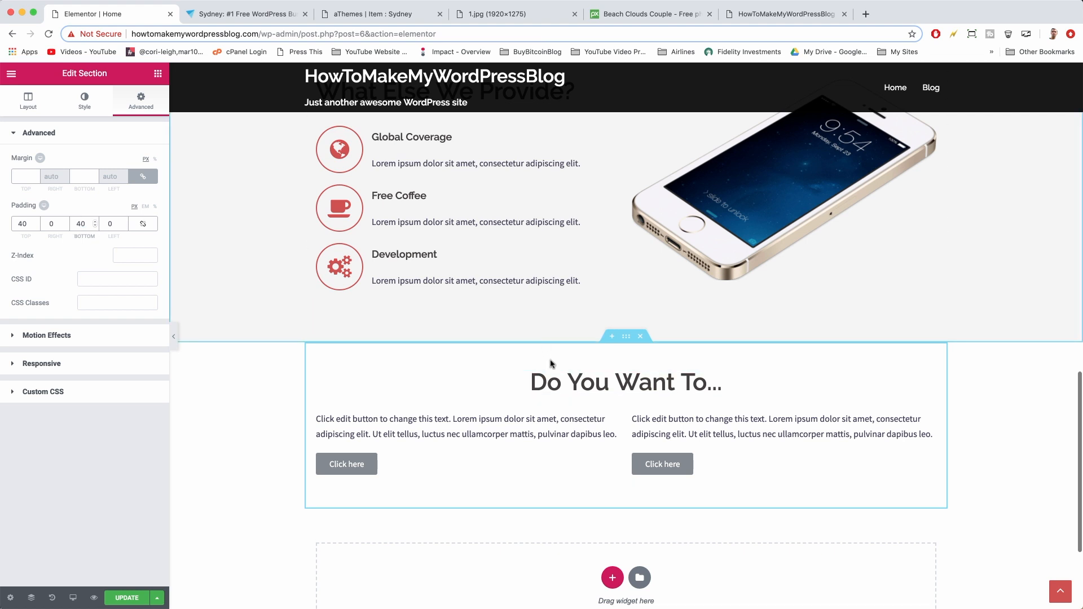
Replace the first column's placeholder text with "Take some time and meet our employees?" and compare it with the Sydney demo
left_click(462, 418)
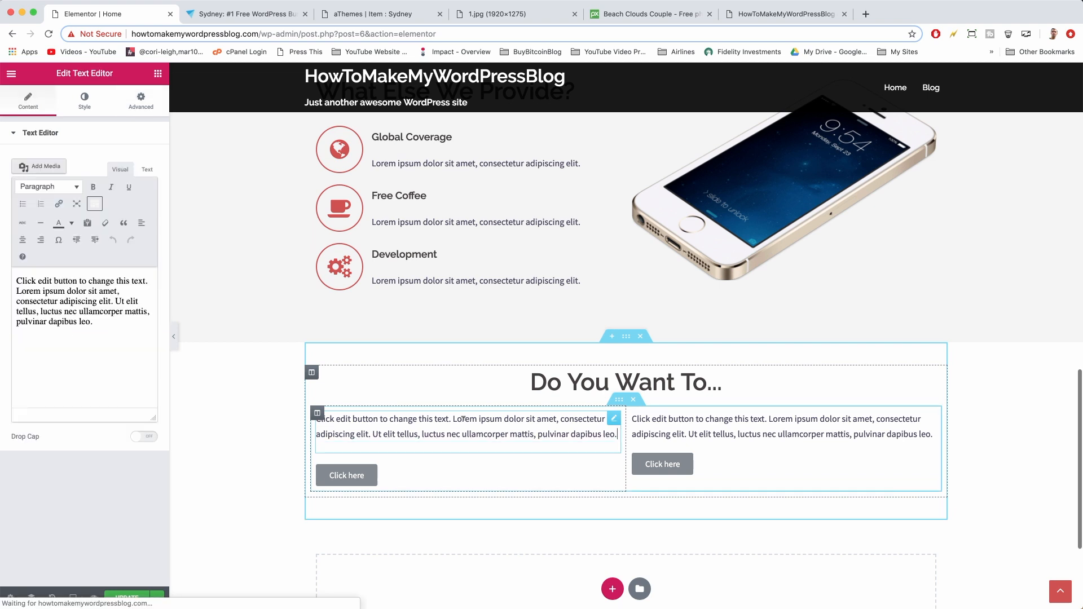
left_click_drag(132, 333, 14, 282)
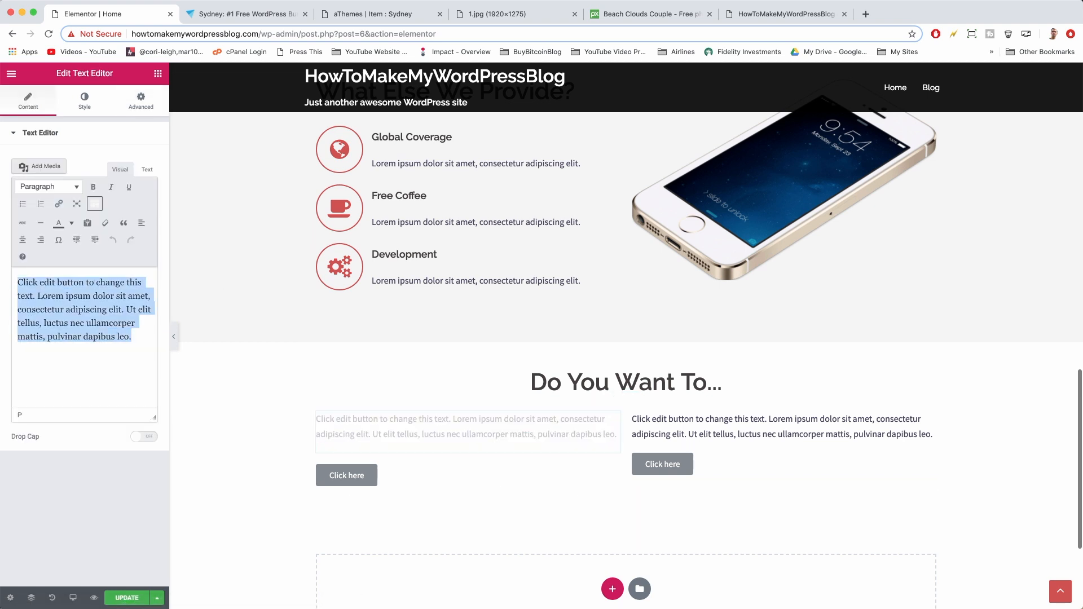
type("Take some time ")
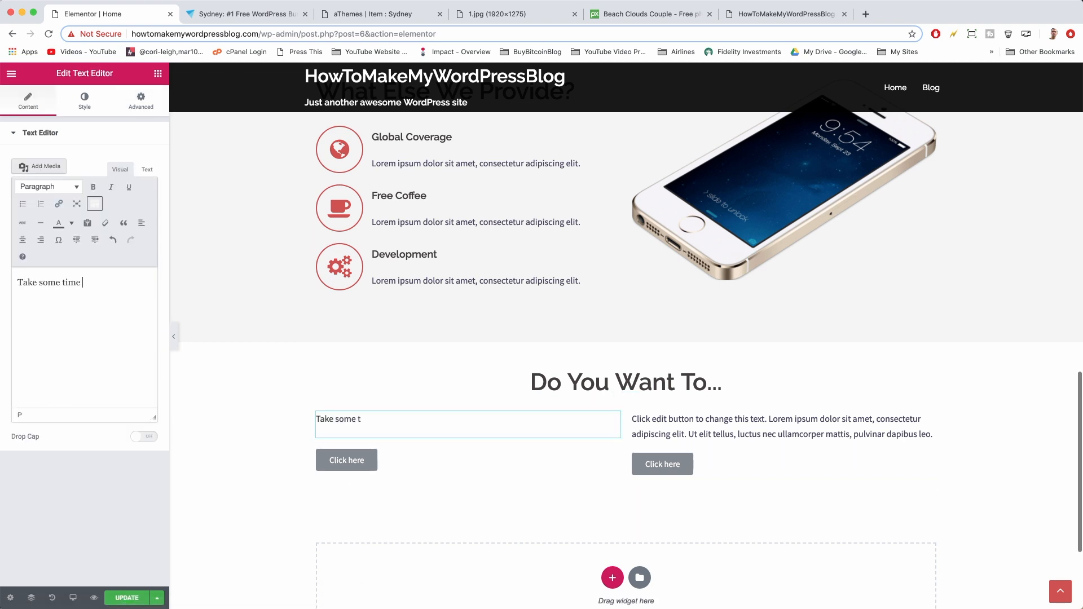
type("and meet our employees?")
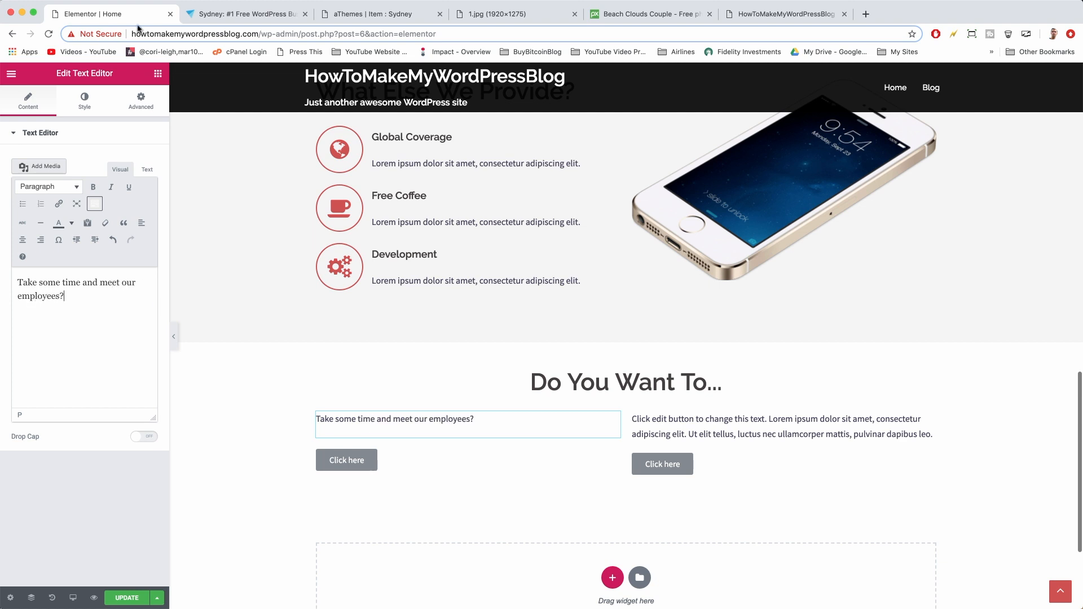
left_click(376, 17)
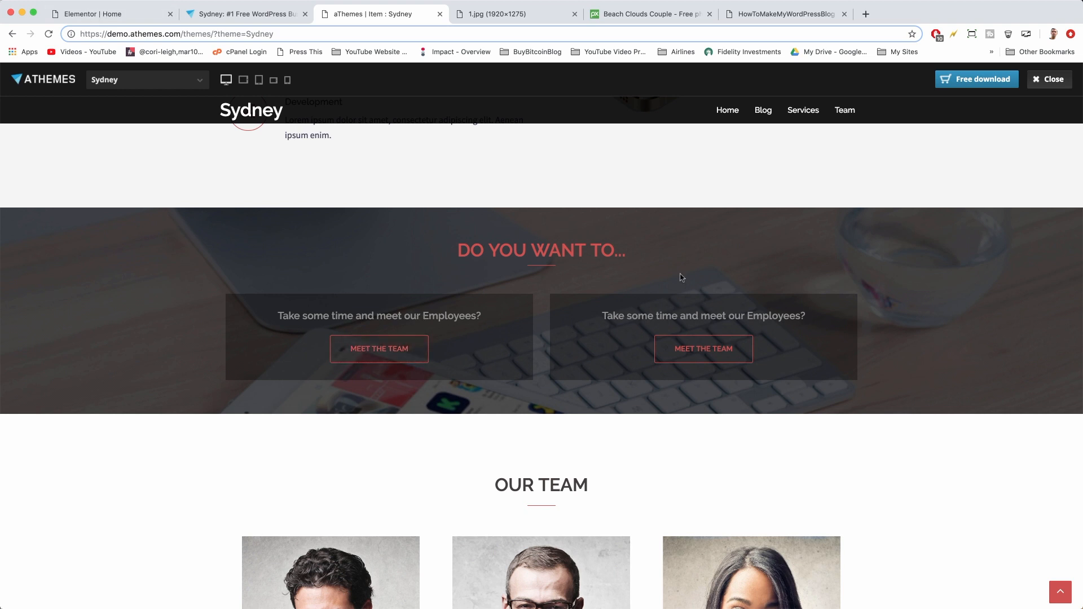
left_click(118, 20)
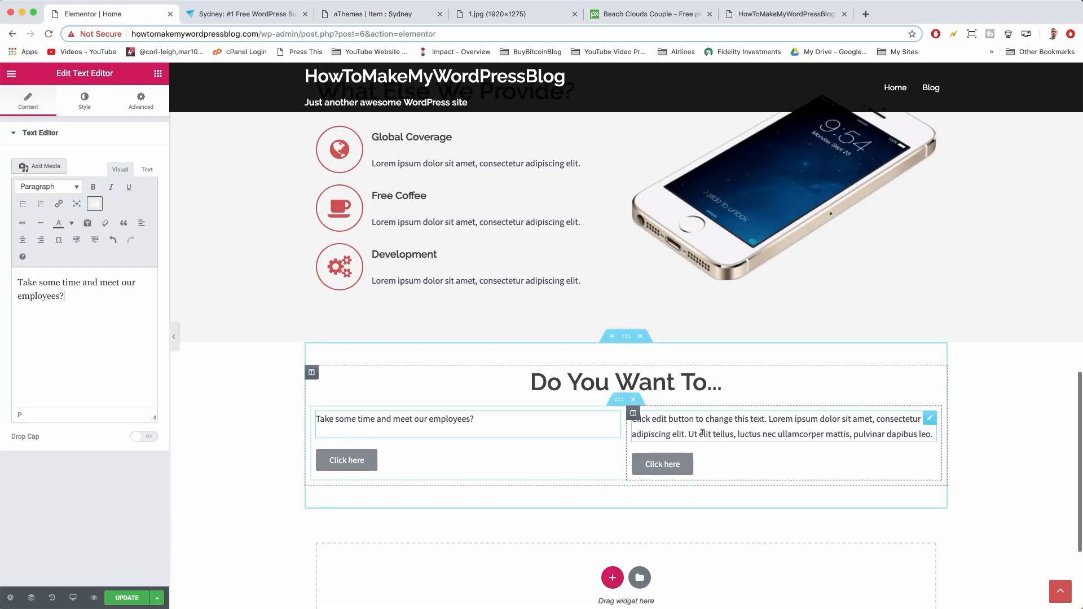
Replace the second column's placeholder text with "Get social with us?" and centre the text in both columns
left_click(674, 410)
key("ctrl+a")
key("BackSpace")
type("Get s")
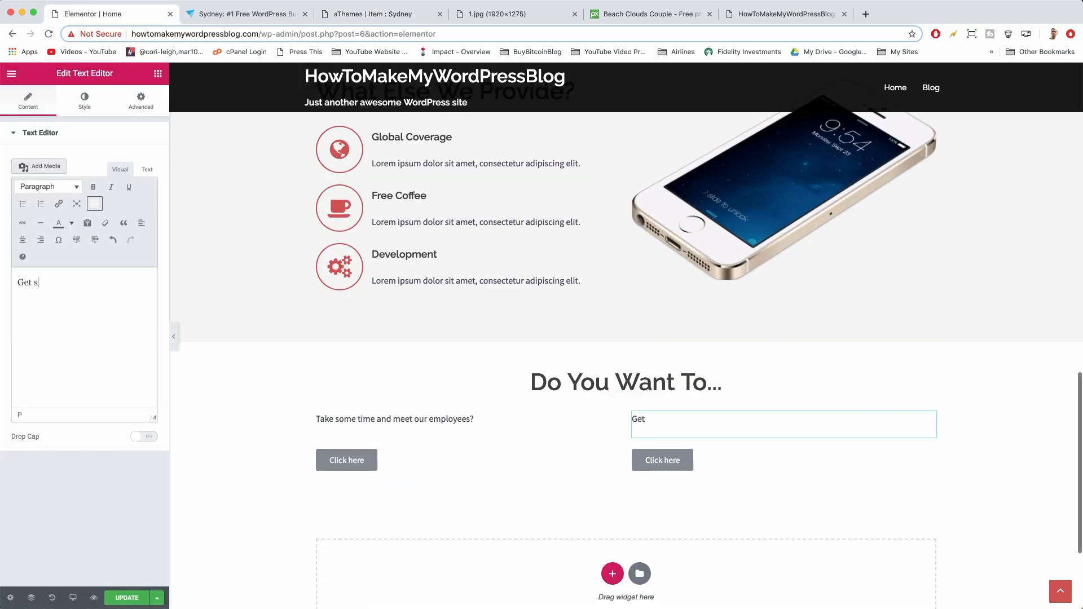
type("ocial with us?")
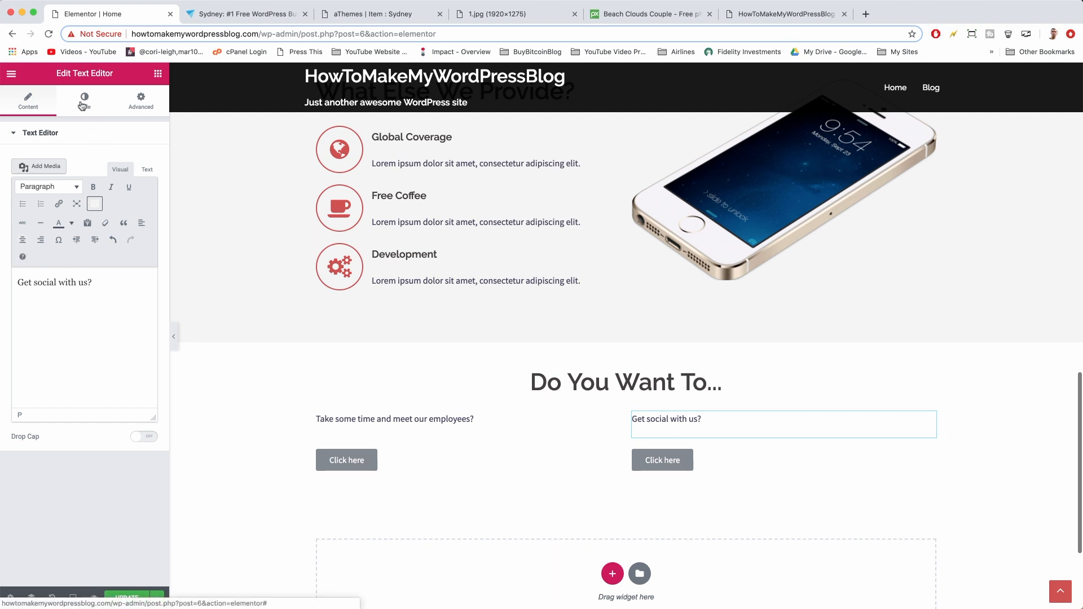
left_click(83, 104)
left_click(66, 177)
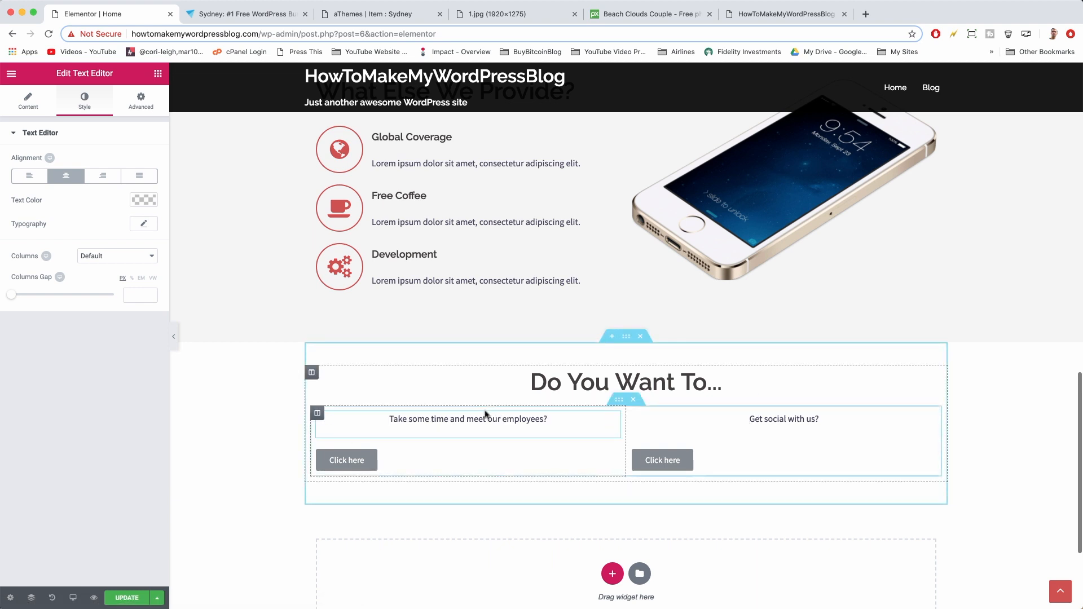
Centre the buttons in both columns and compare them with the "Meet the Team" buttons in the Sydney demo
left_click(353, 457)
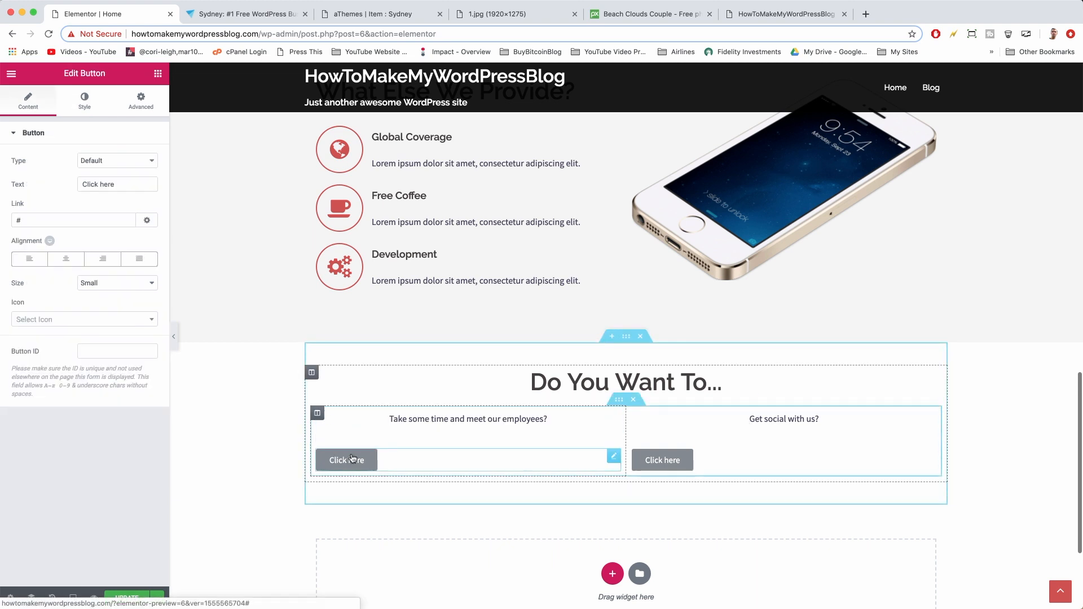
left_click(66, 260)
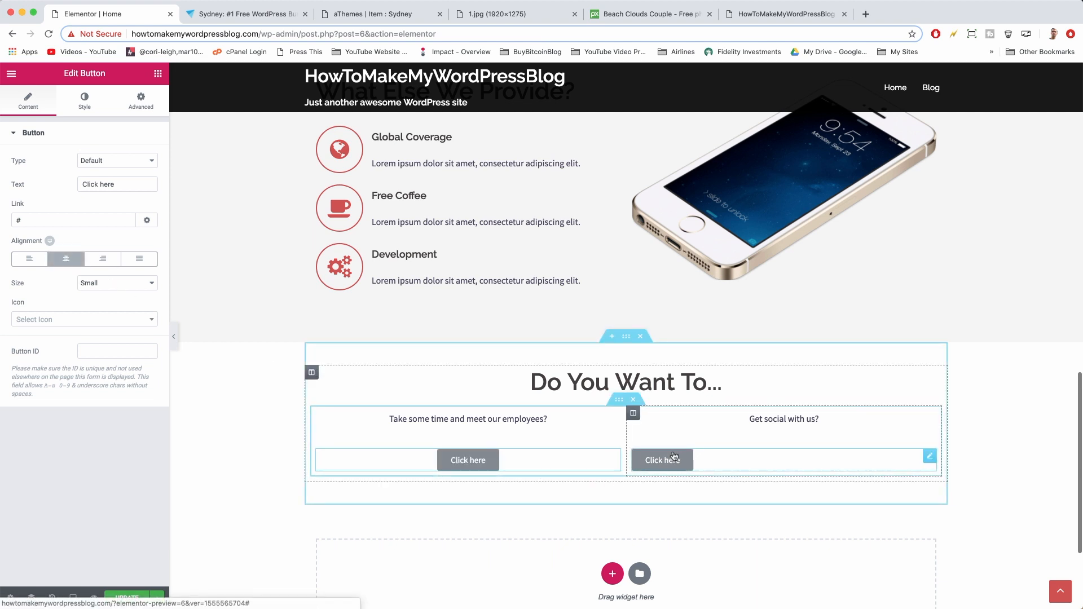
left_click(675, 455)
left_click(66, 260)
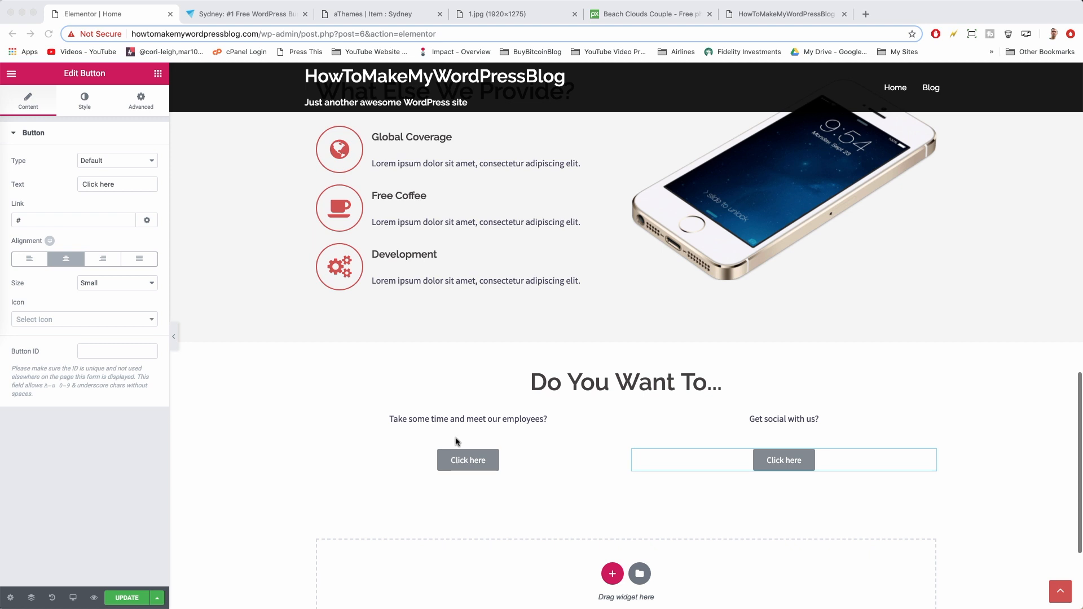
scroll(435, 406, "up", 1)
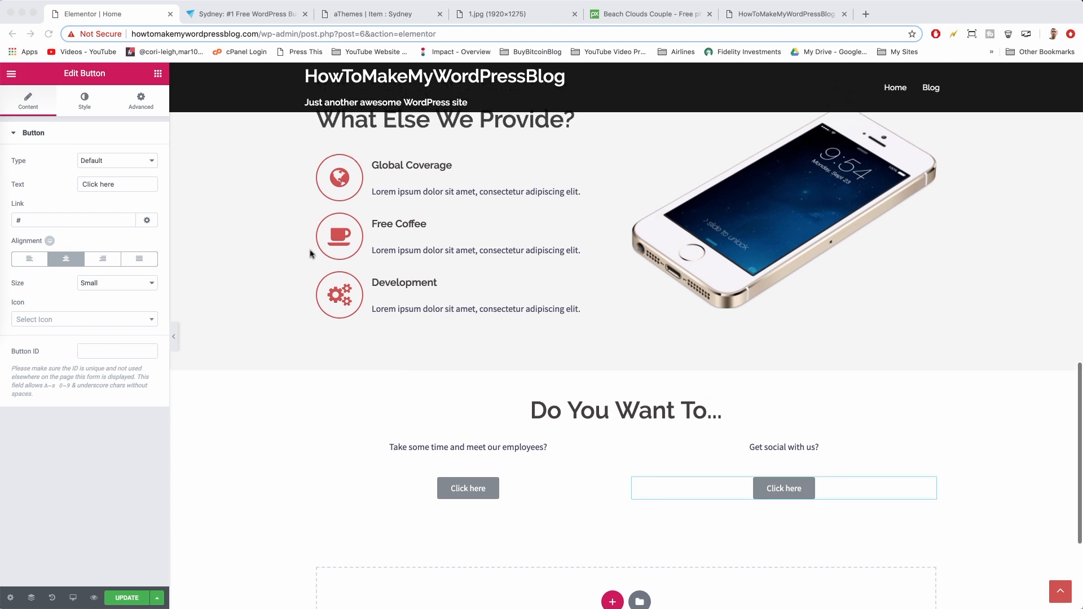
left_click(351, 14)
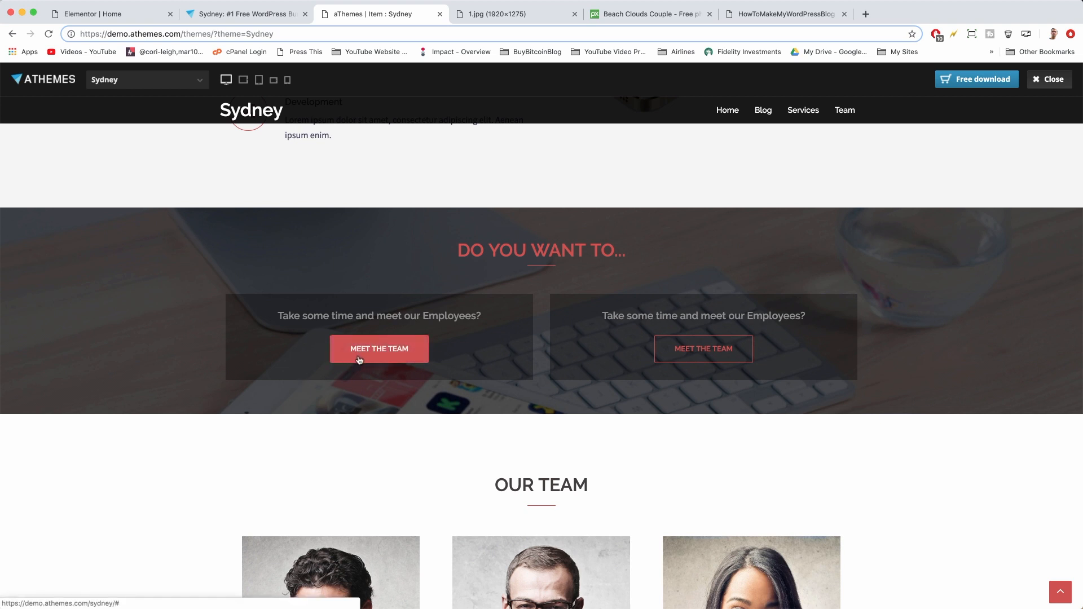
key("super+Tab")
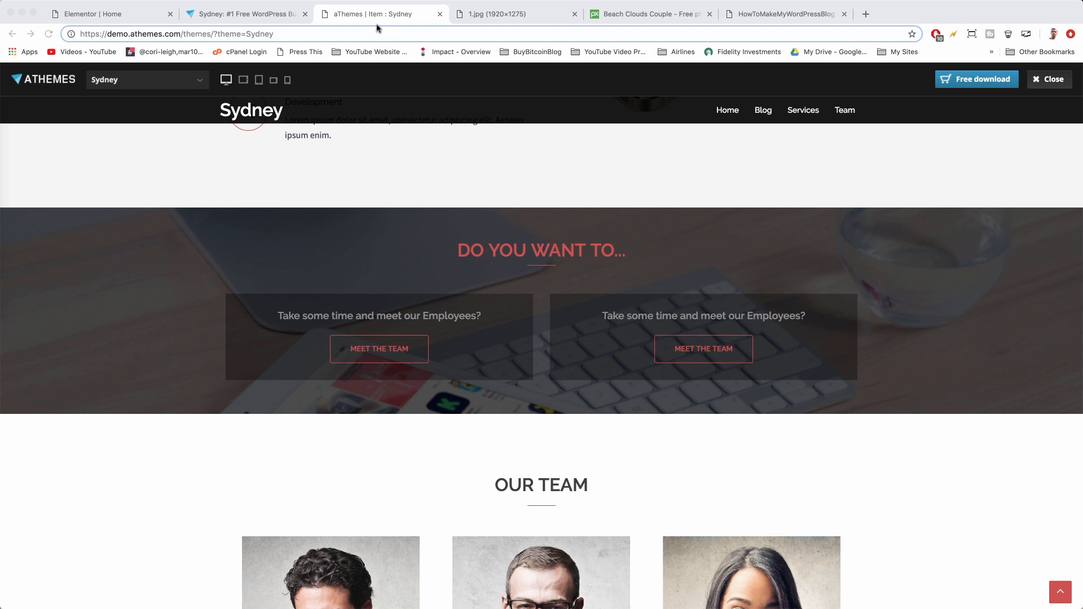
left_click(117, 20)
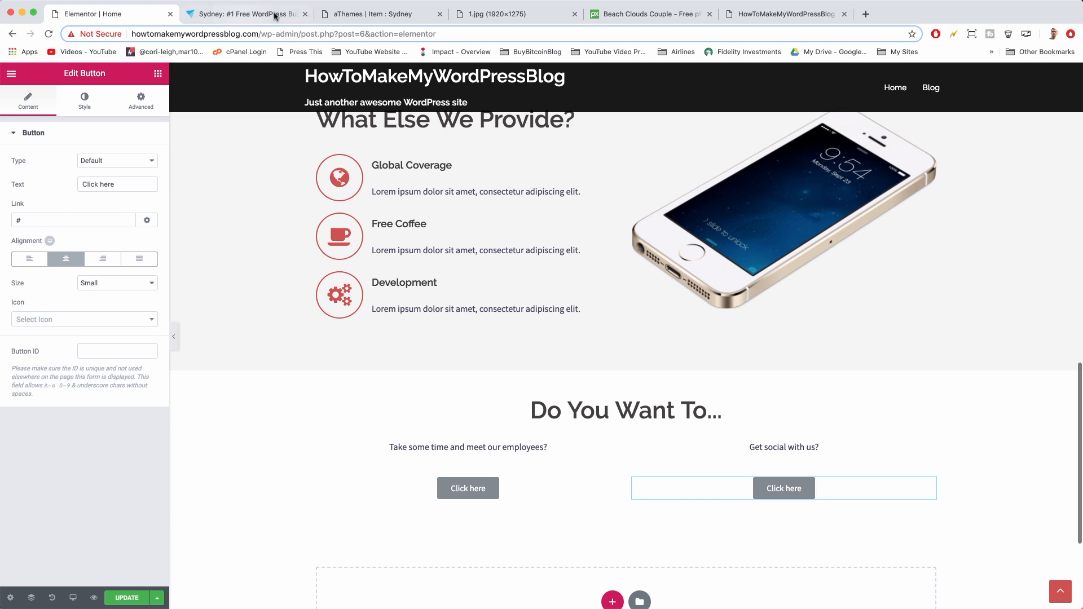
Copy the hex colour code #d65050 from the primary colour of the "Free Coffee" icon box
scroll(310, 205, "up", 1)
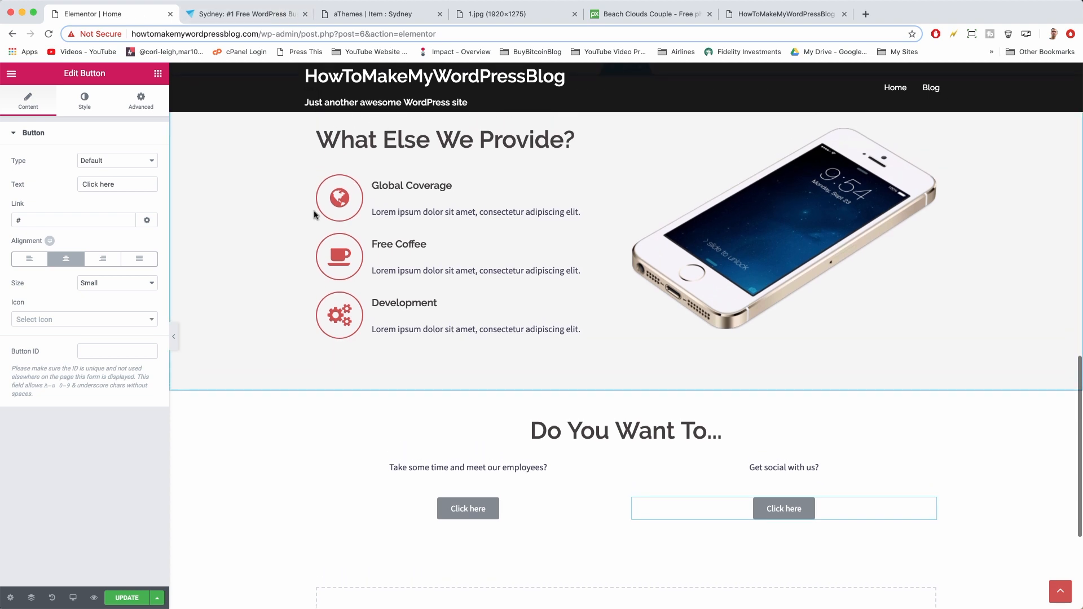
left_click(339, 248)
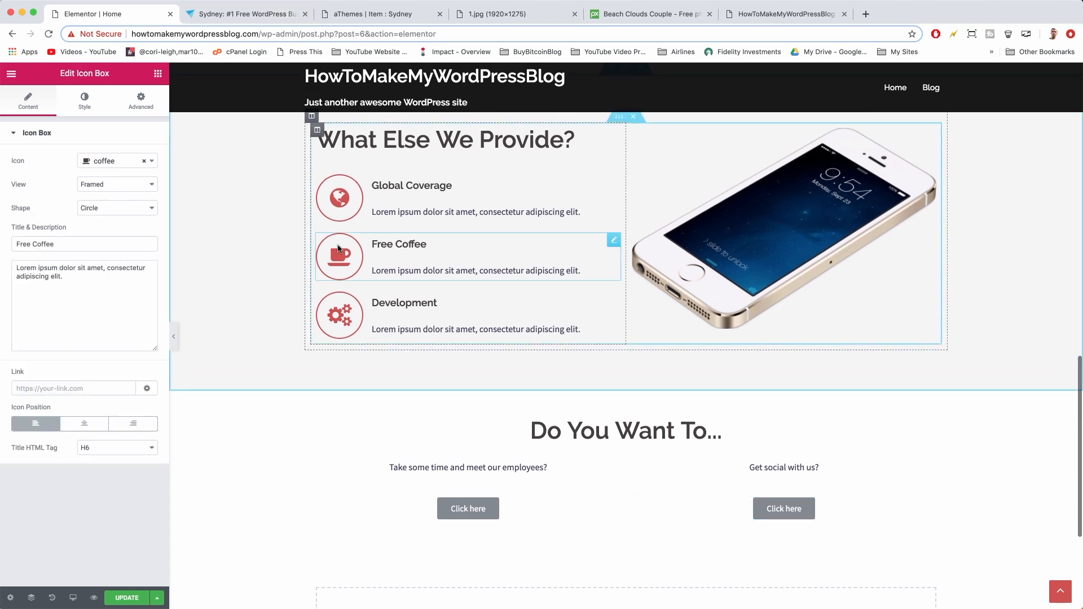
left_click(84, 101)
left_click(141, 185)
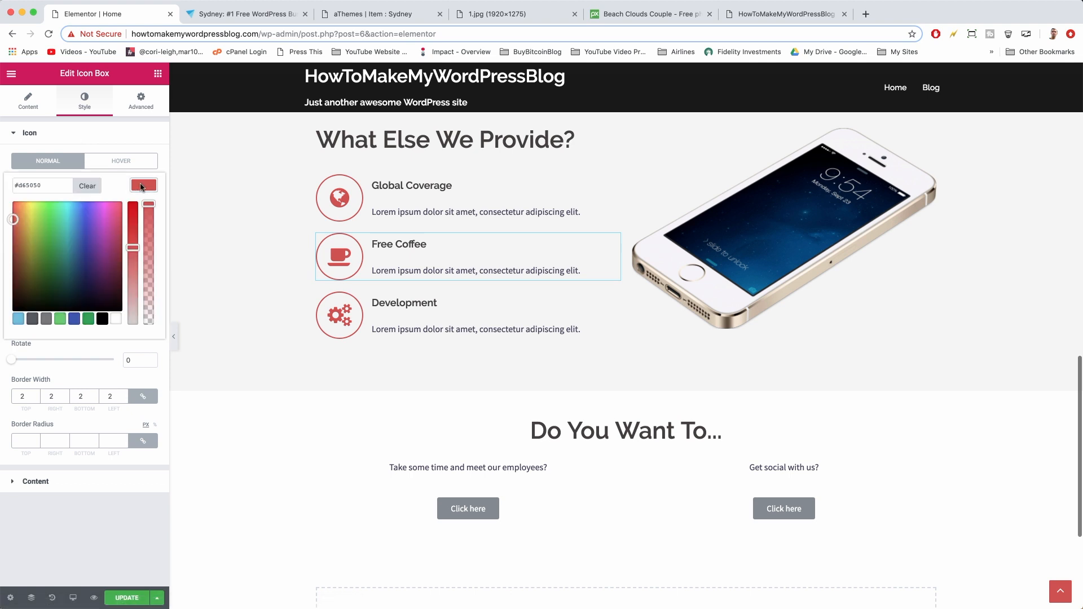
right_click(48, 184)
left_click(56, 265)
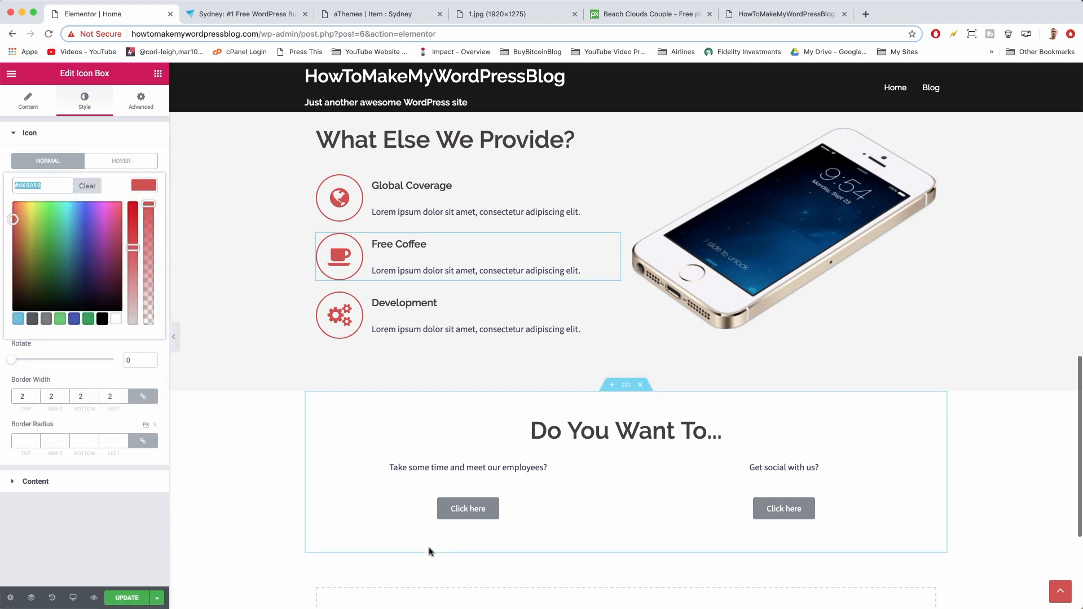
Set the first column button's normal text colour to the copied #d65050
left_click(449, 514)
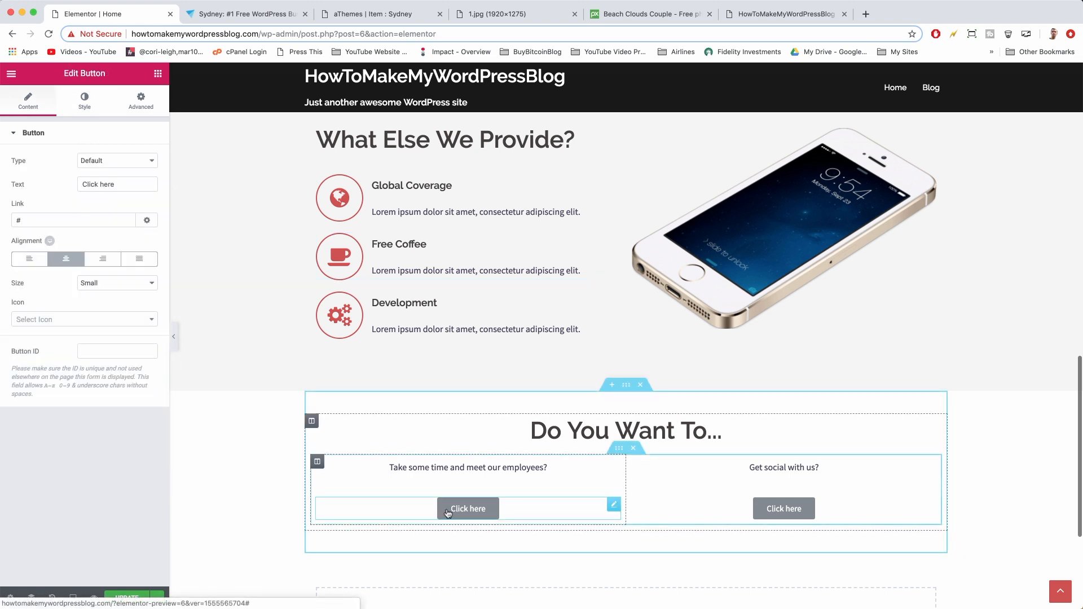
left_click(84, 107)
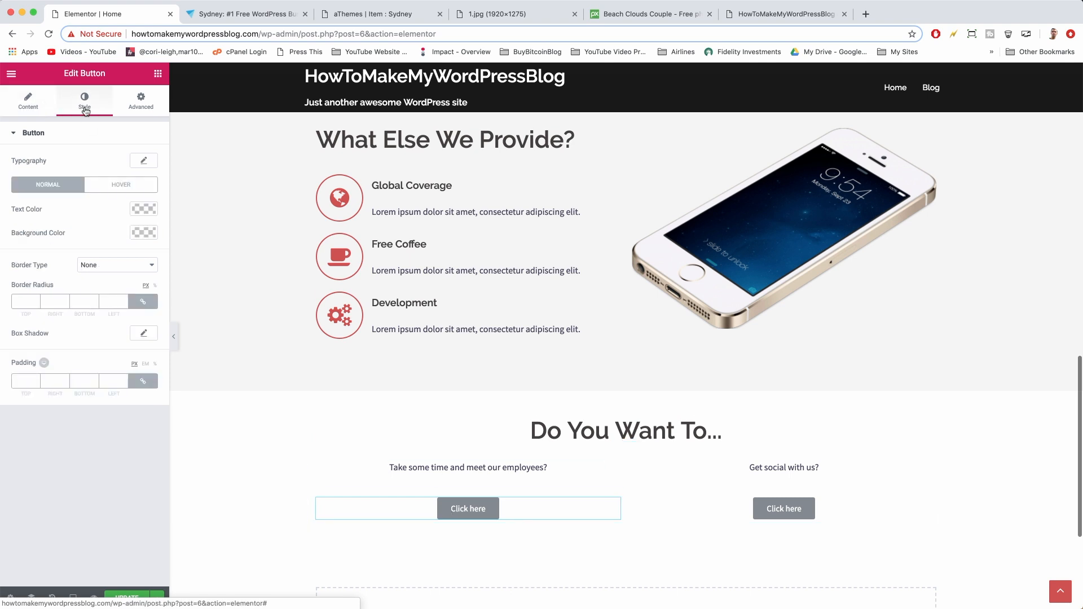
left_click(145, 209)
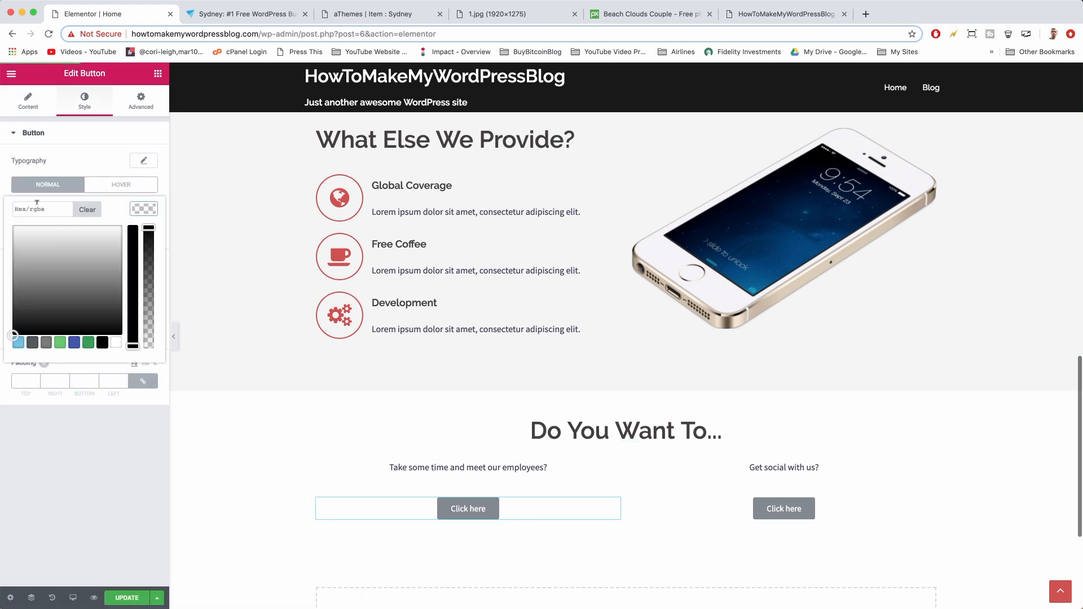
right_click(40, 208)
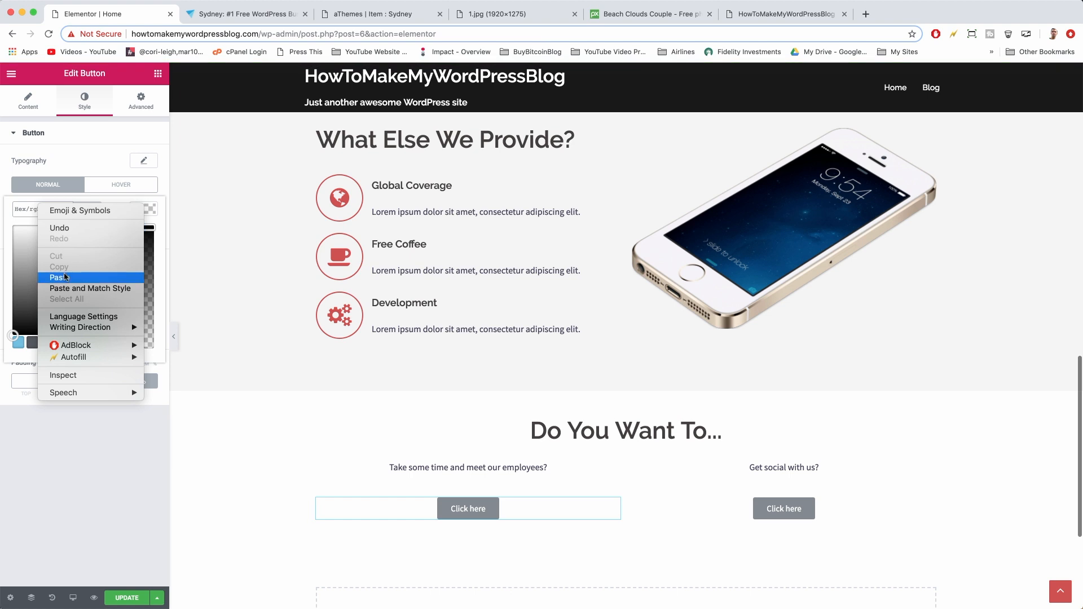
left_click(65, 277)
left_click(141, 162)
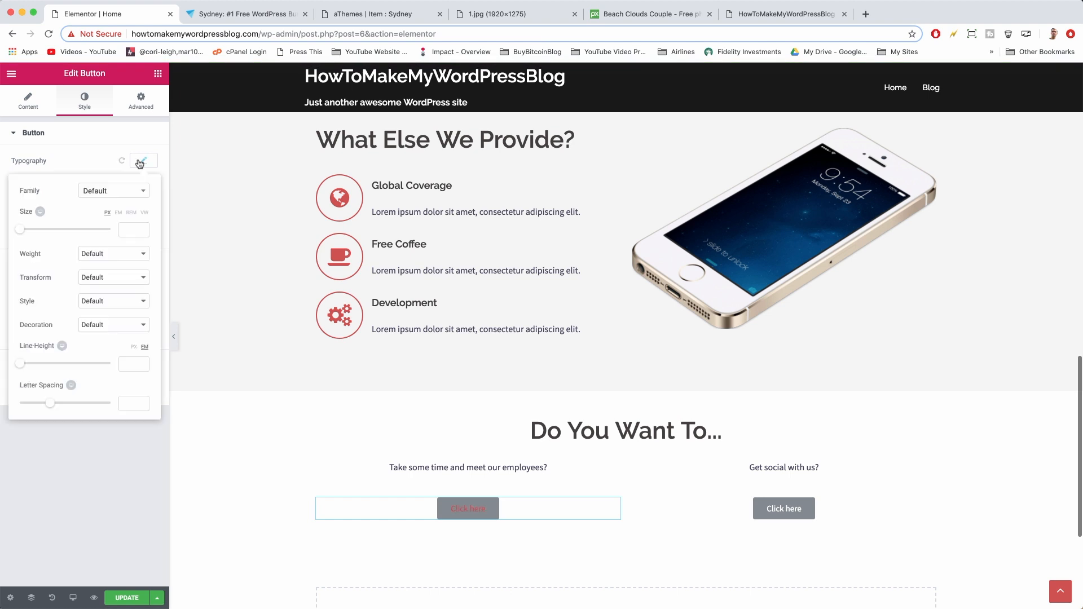
left_click(141, 163)
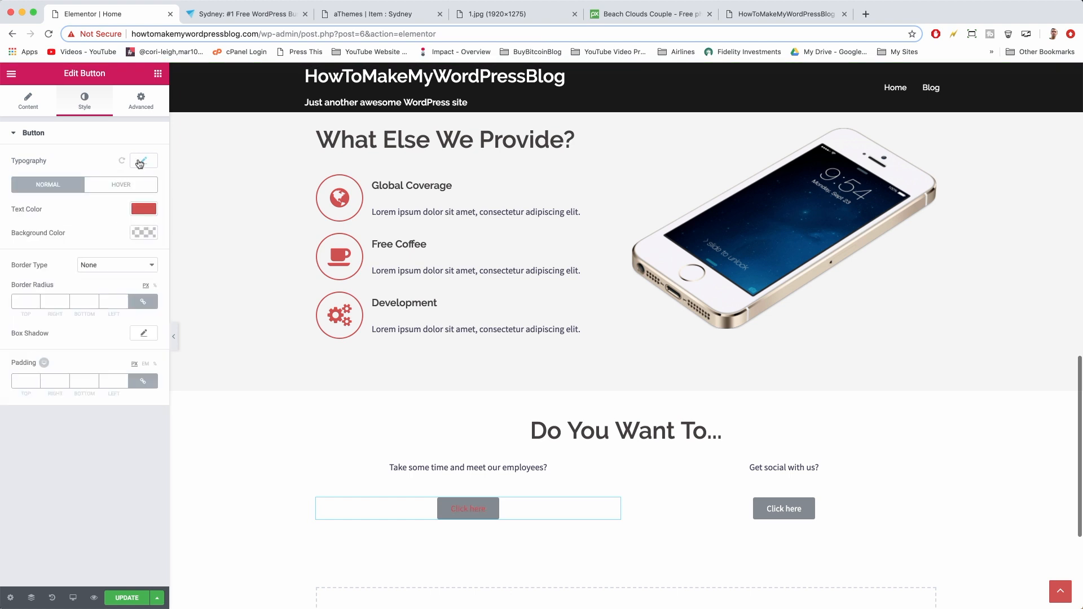
Give the first column's button a solid border 2 px wide on all sides in colour #d65050
left_click(146, 269)
left_click(141, 274)
left_click(27, 304)
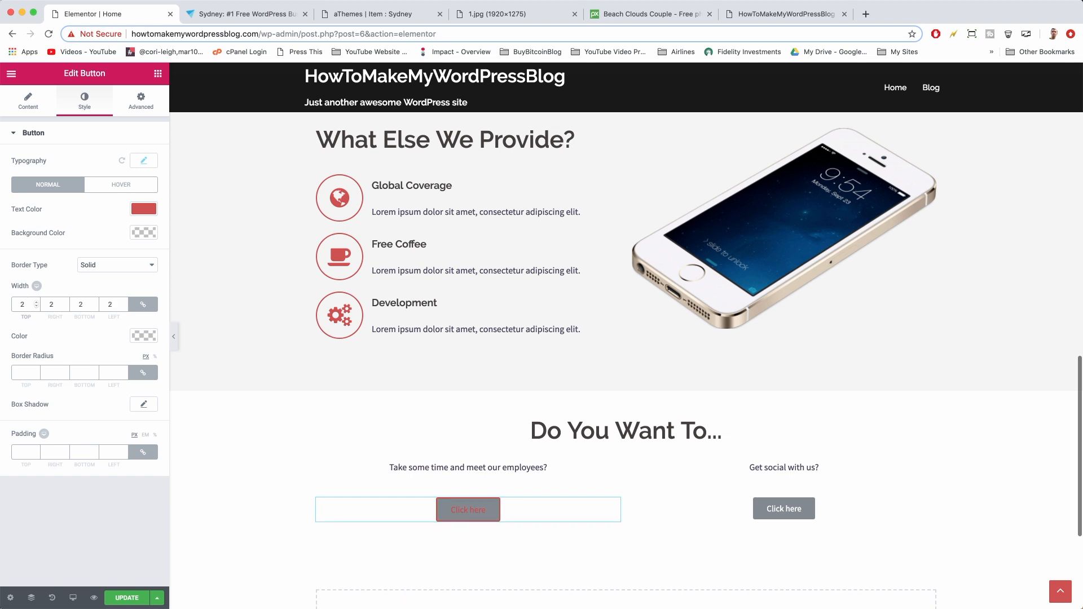
left_click(144, 336)
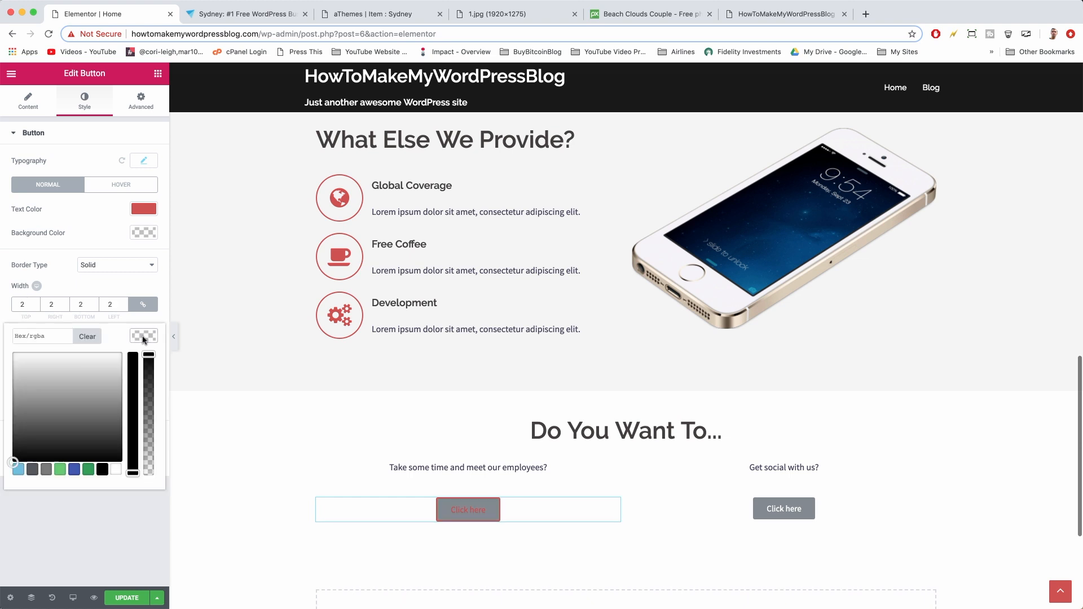
right_click(47, 341)
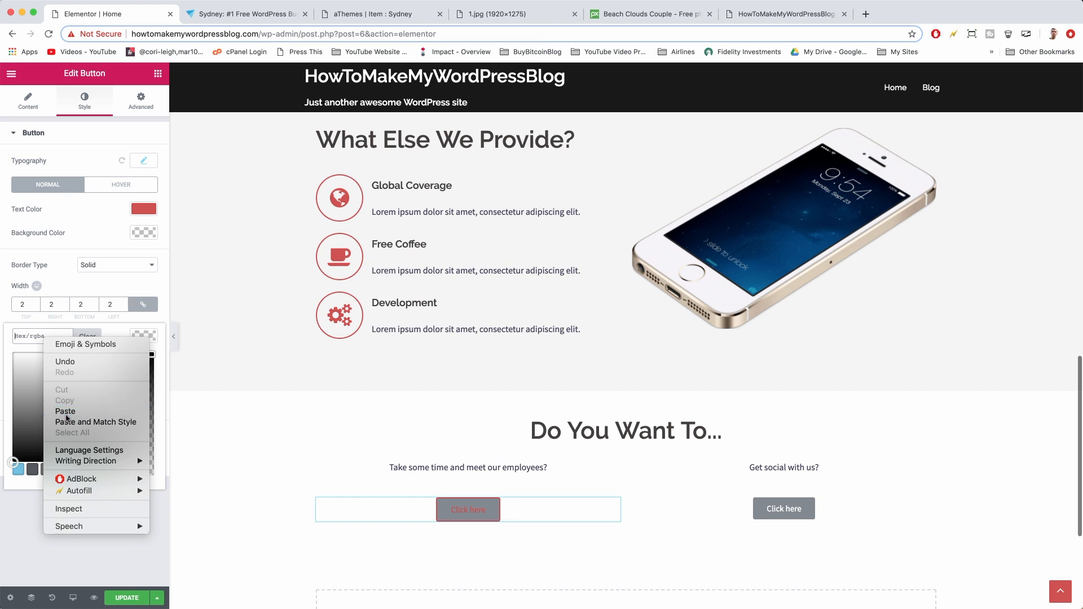
left_click(64, 411)
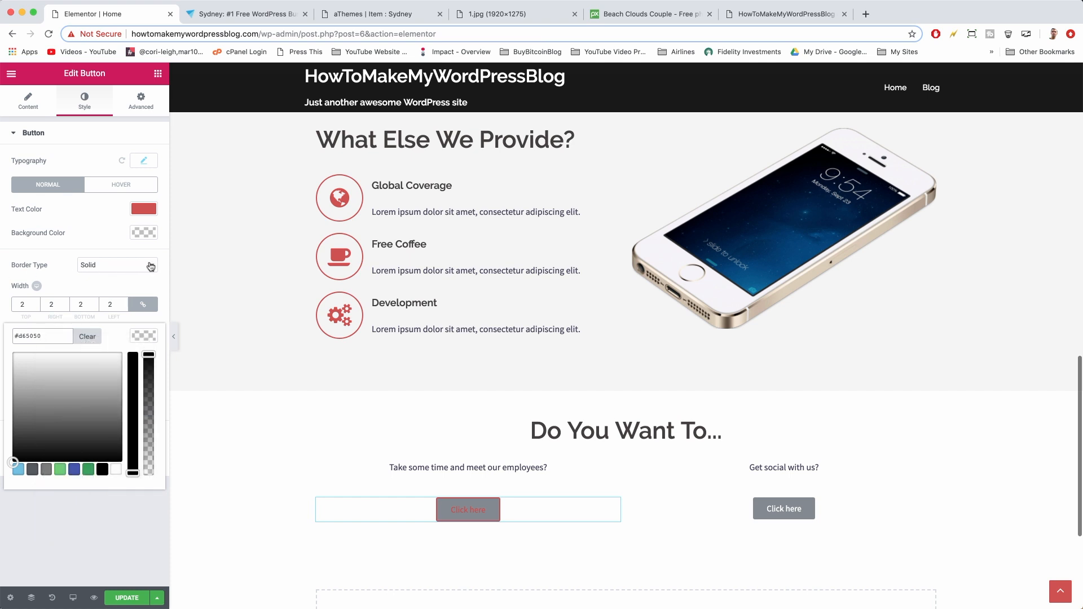
Make the normal background of the first column's button fully transparent
left_click(146, 233)
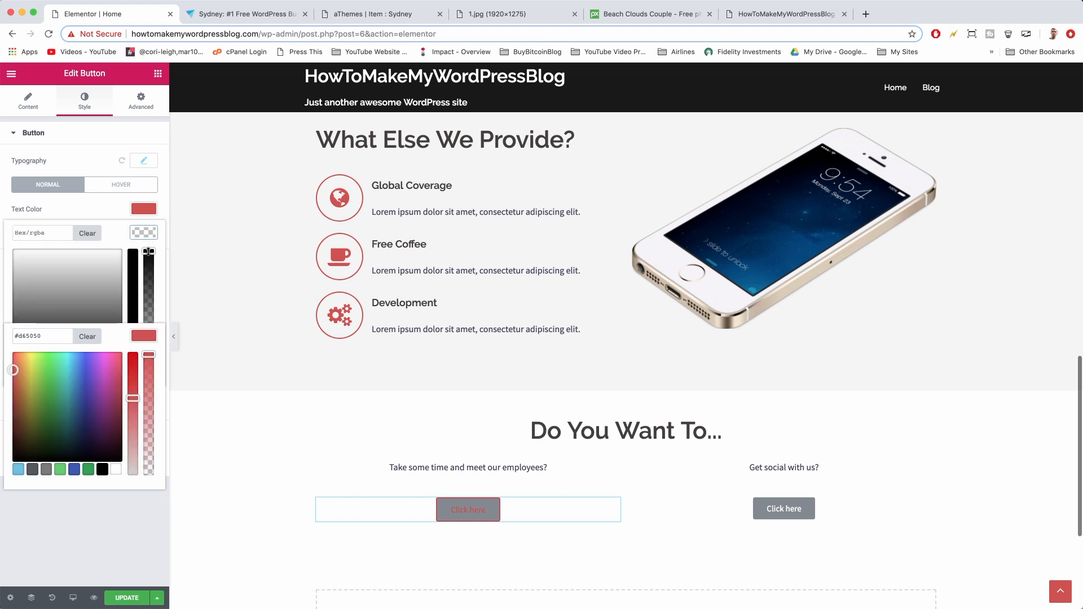
left_click_drag(149, 251, 154, 402)
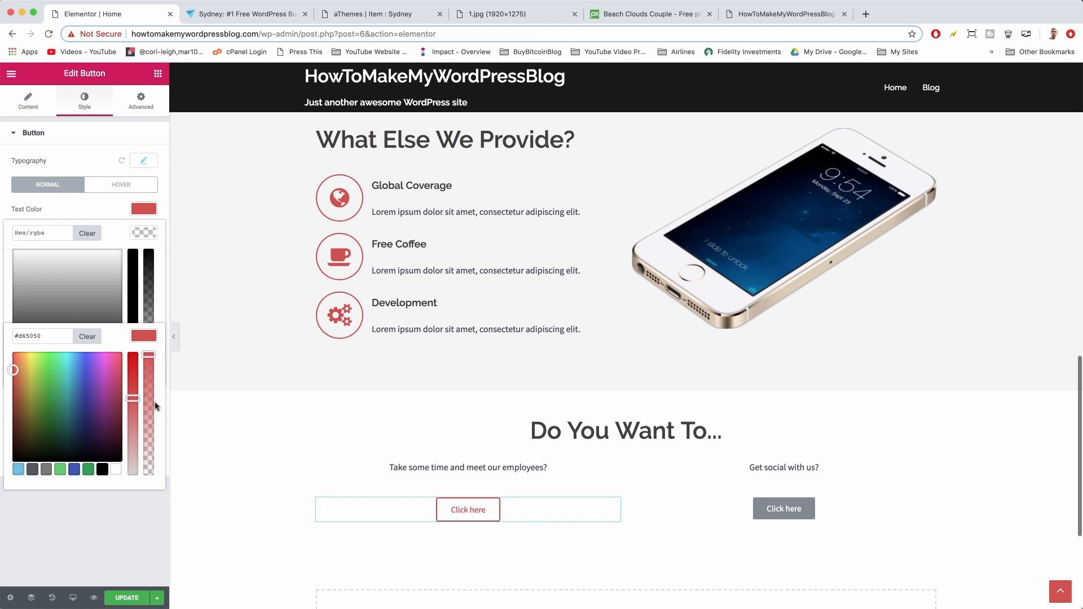
left_click(157, 410)
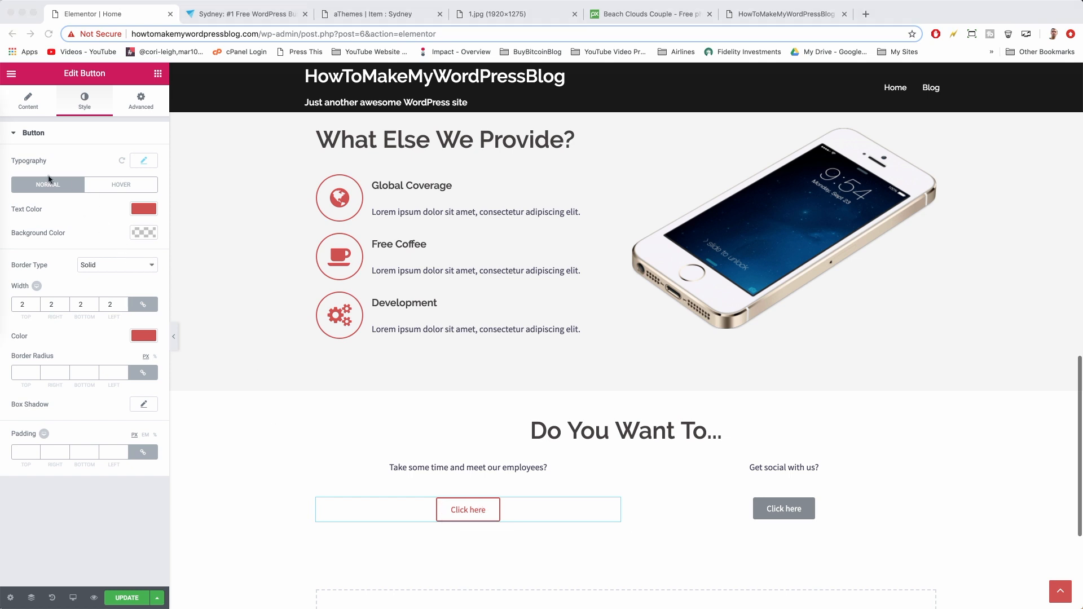
Set the hover background colour of the first column's button to #d65050
left_click(116, 187)
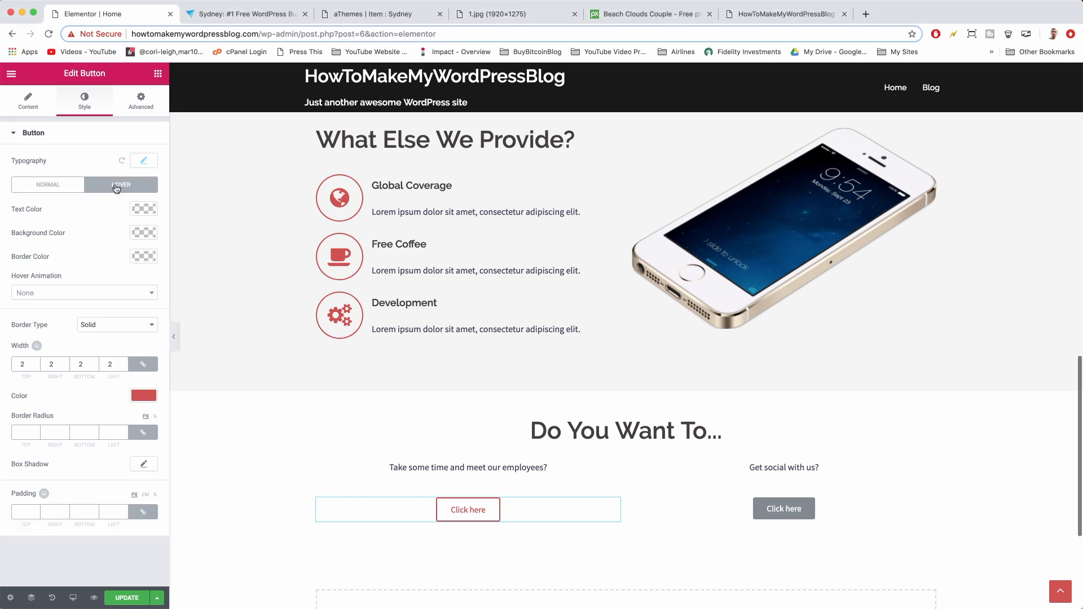
left_click(144, 233)
right_click(28, 230)
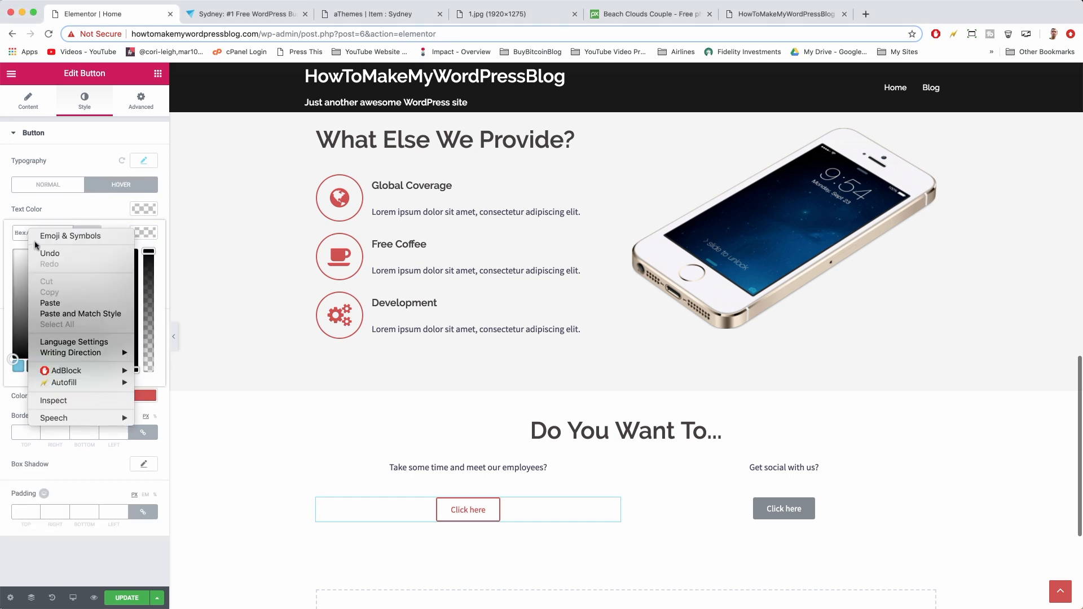
left_click(49, 303)
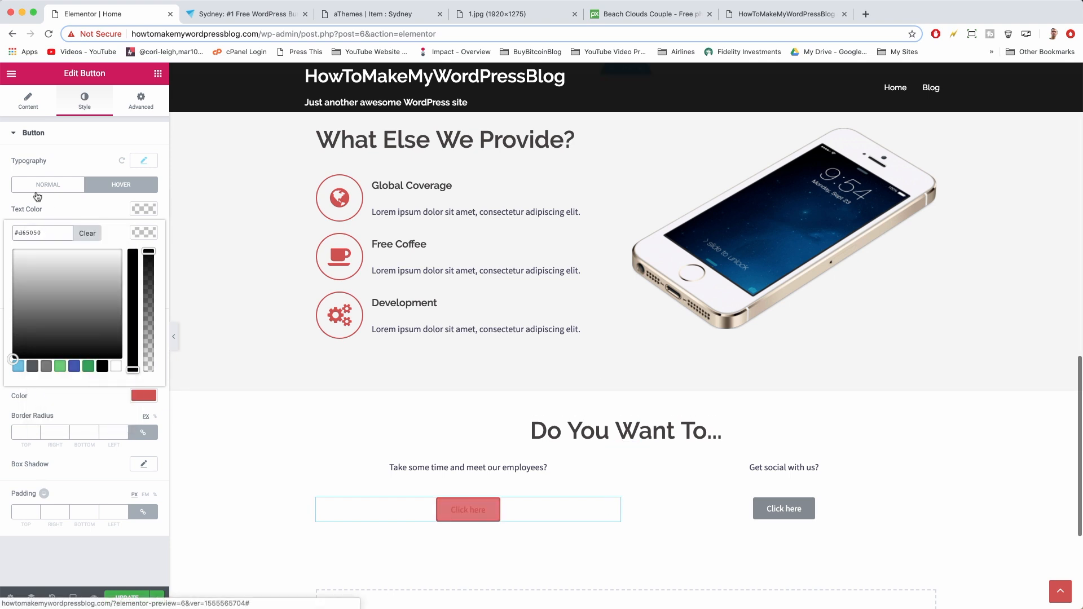
Set the hover text colour of the first column's button to white (#ffffff)
left_click(144, 210)
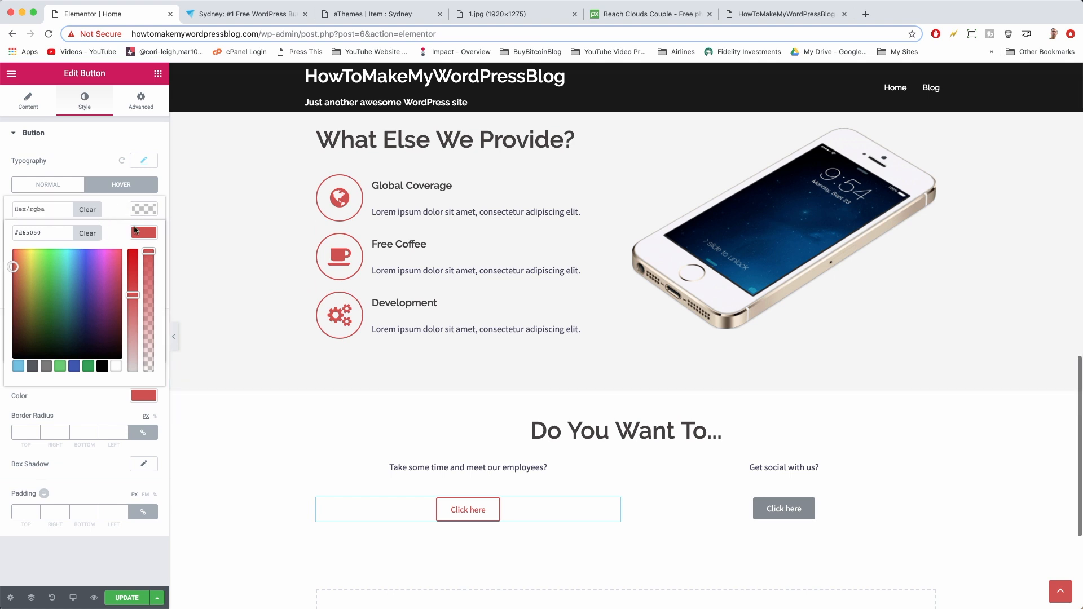
left_click(79, 412)
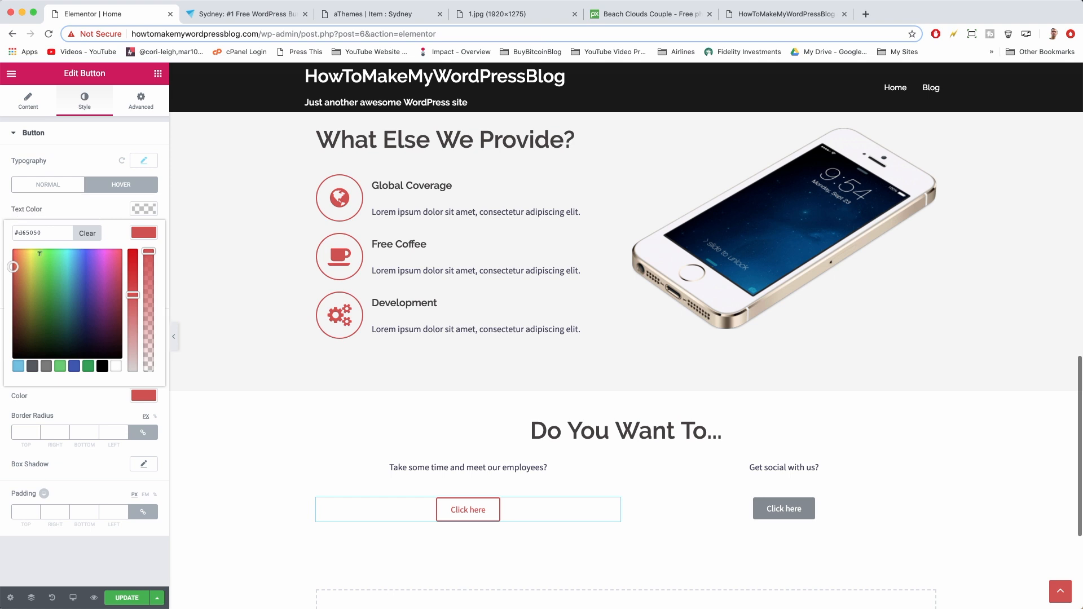
left_click(148, 211)
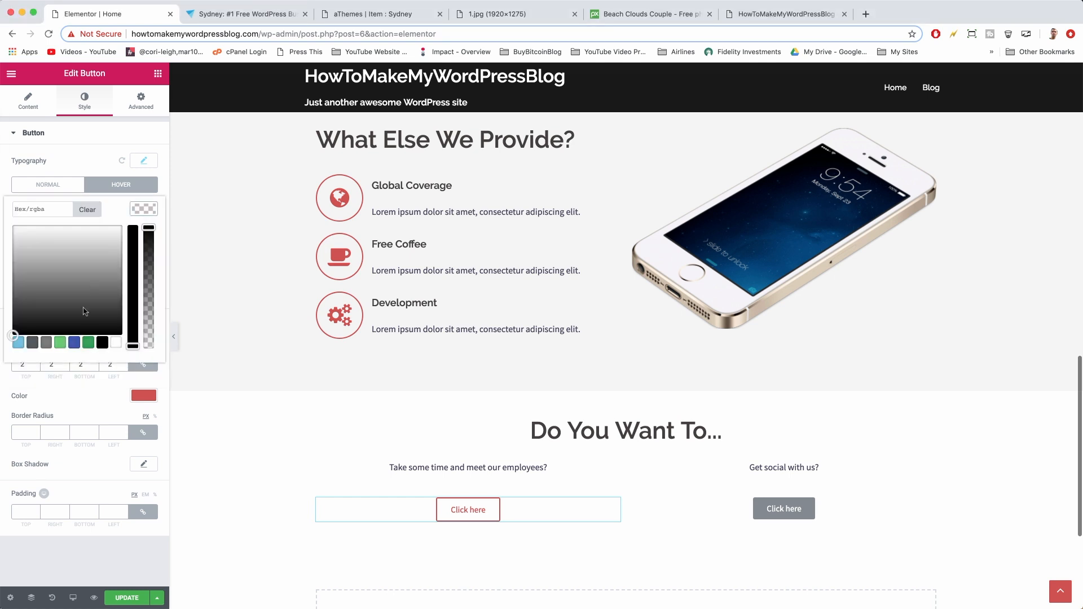
left_click(115, 342)
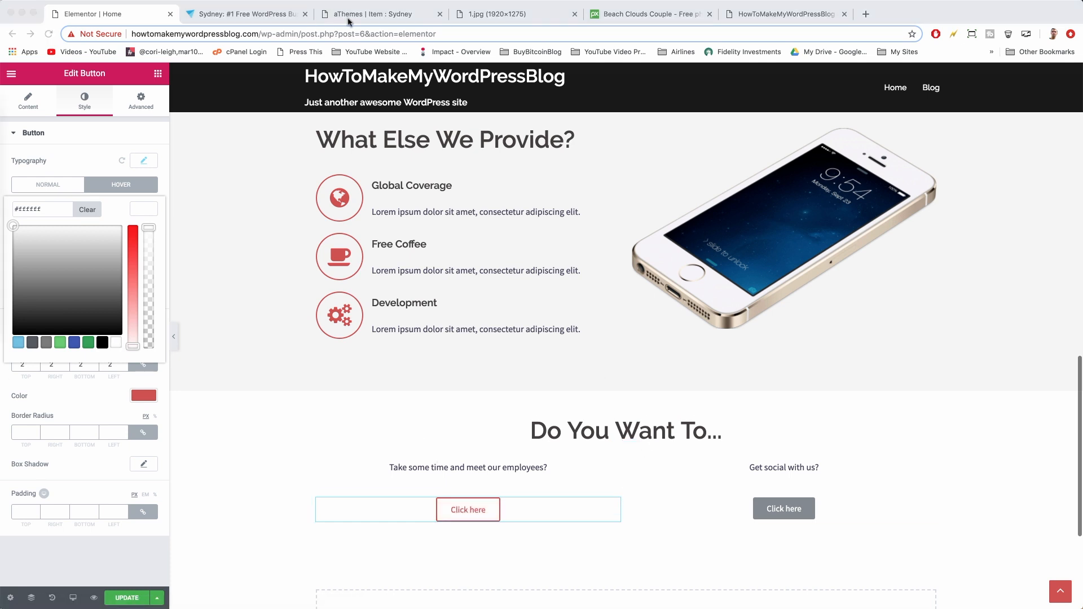
left_click(147, 207)
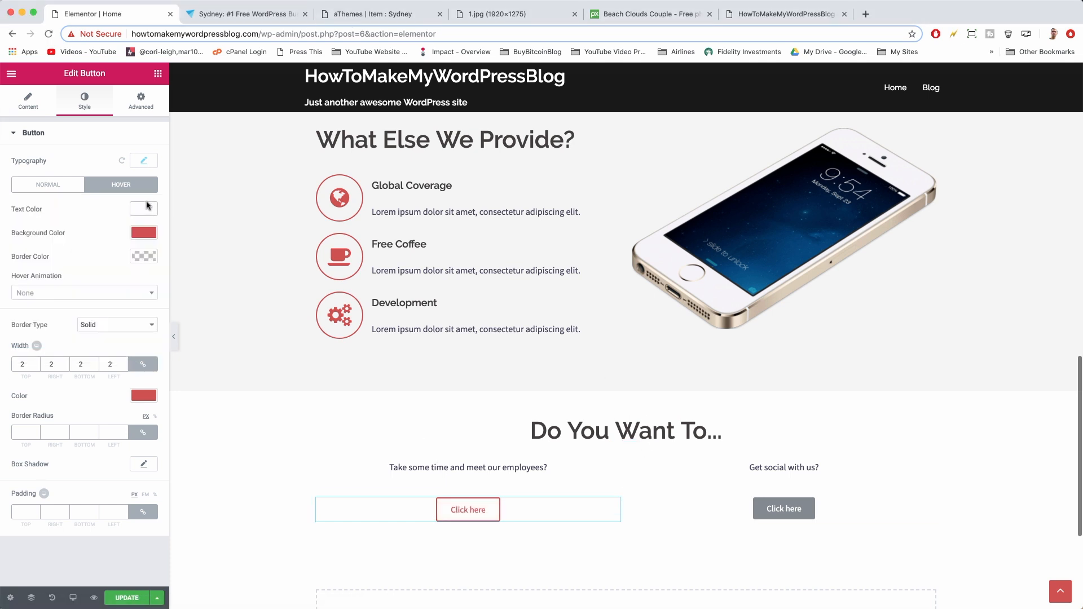
Change the text of the first column's button to "Meet the Team"
left_click(20, 95)
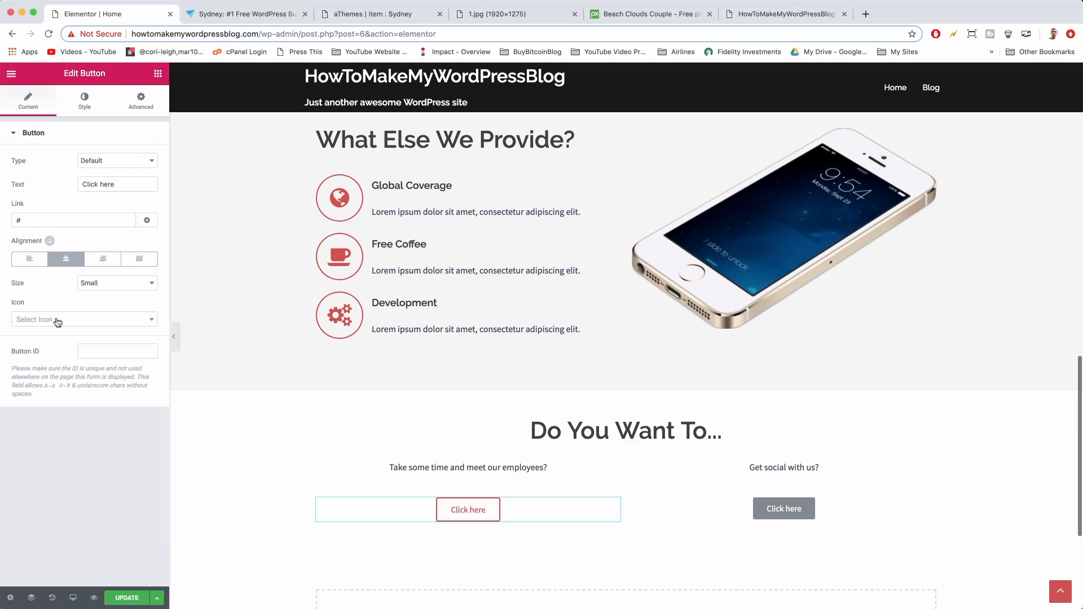
triple_click(94, 184)
type("Meet the Team")
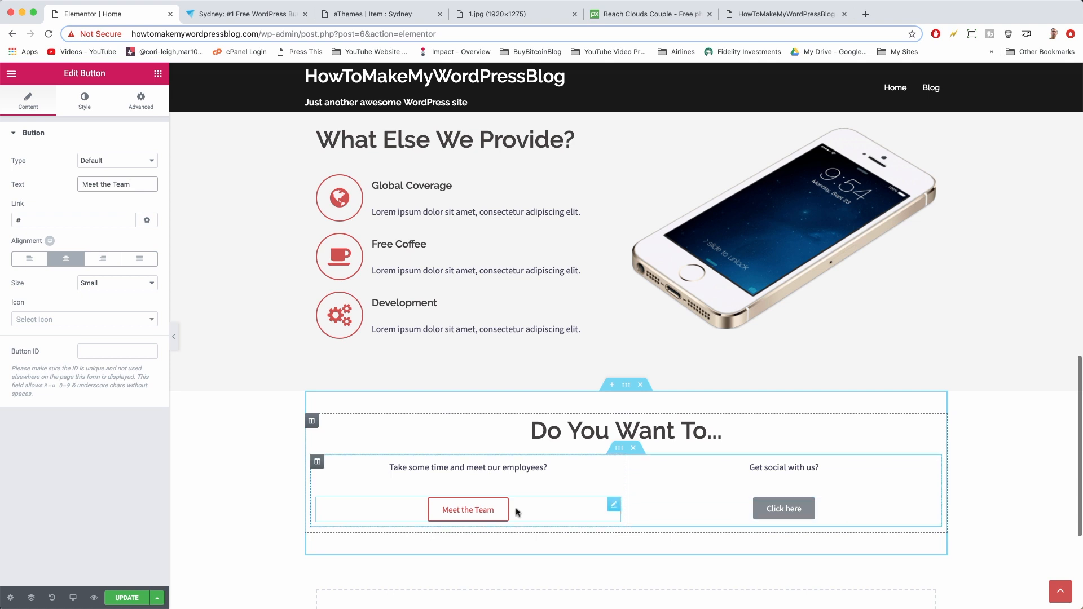
Replace the grey button in the second column with a duplicate of the first column's "Meet the Team" button
right_click(612, 508)
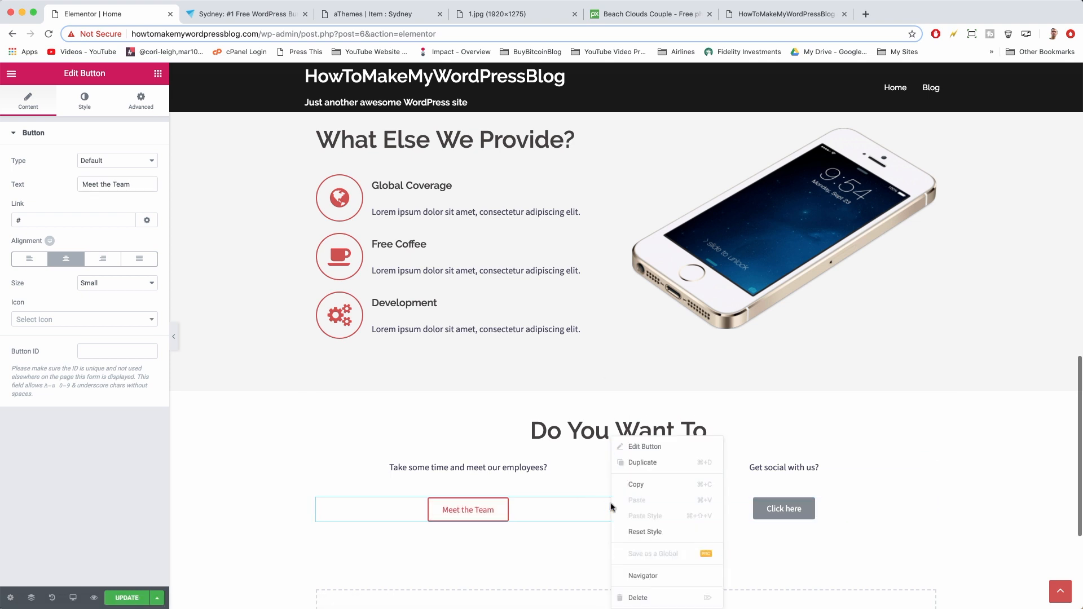
left_click(633, 464)
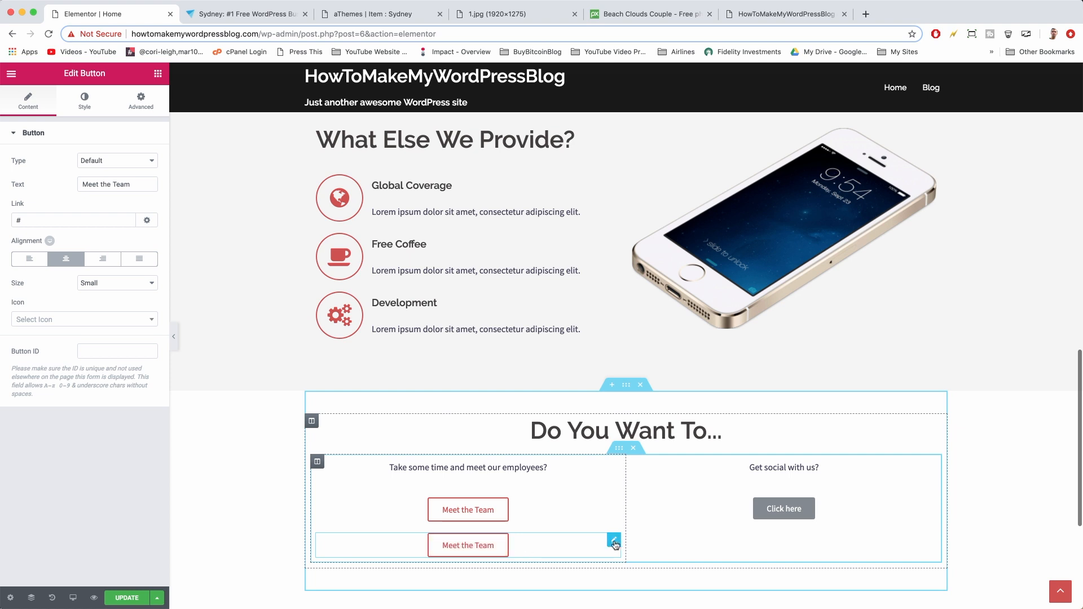
left_click_drag(614, 543, 773, 508)
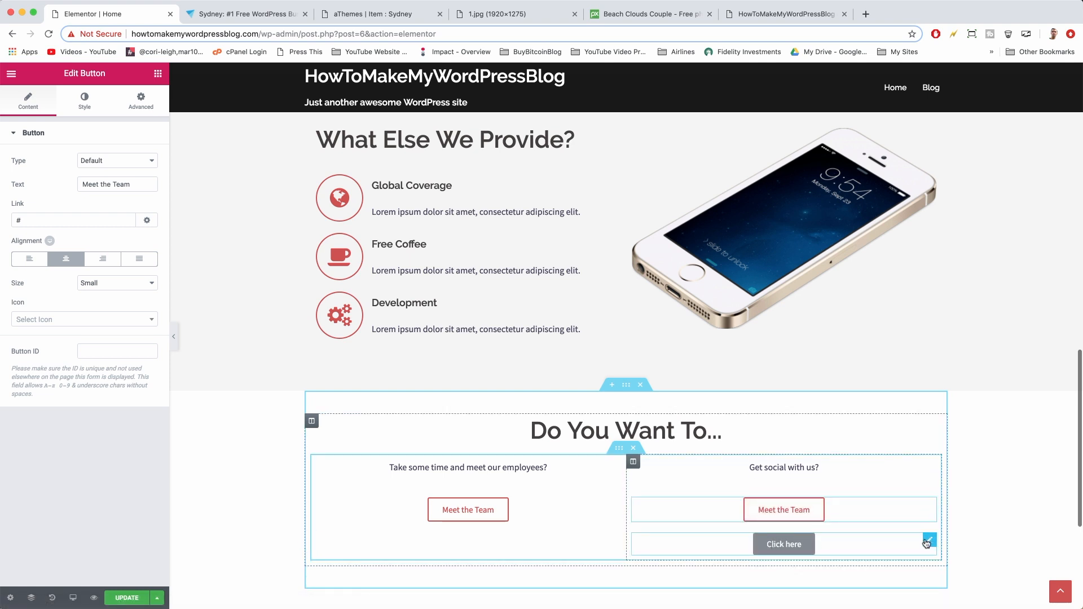
right_click(928, 542)
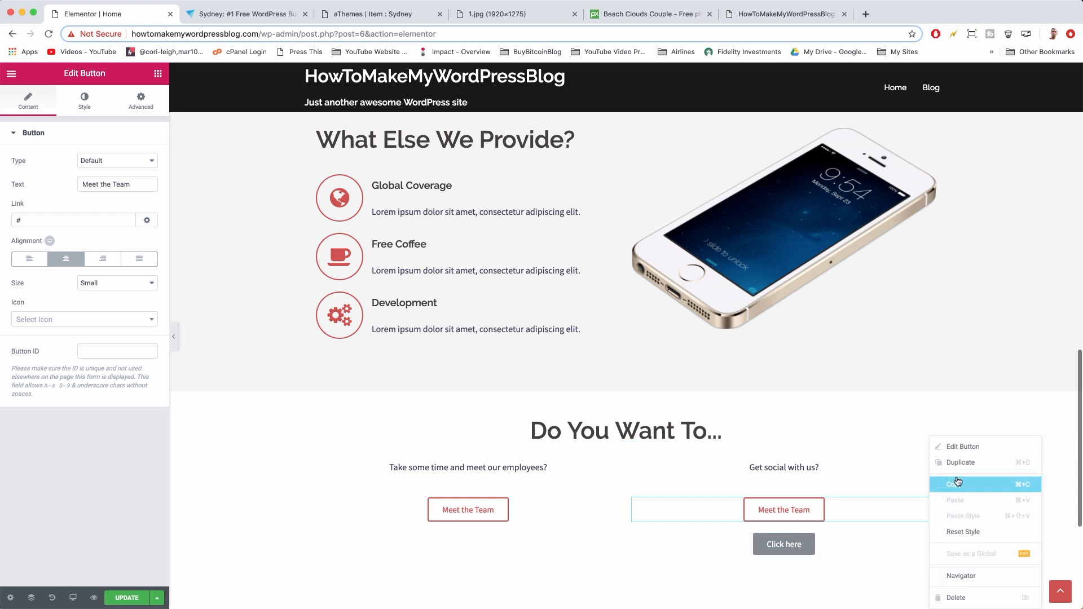
left_click(956, 597)
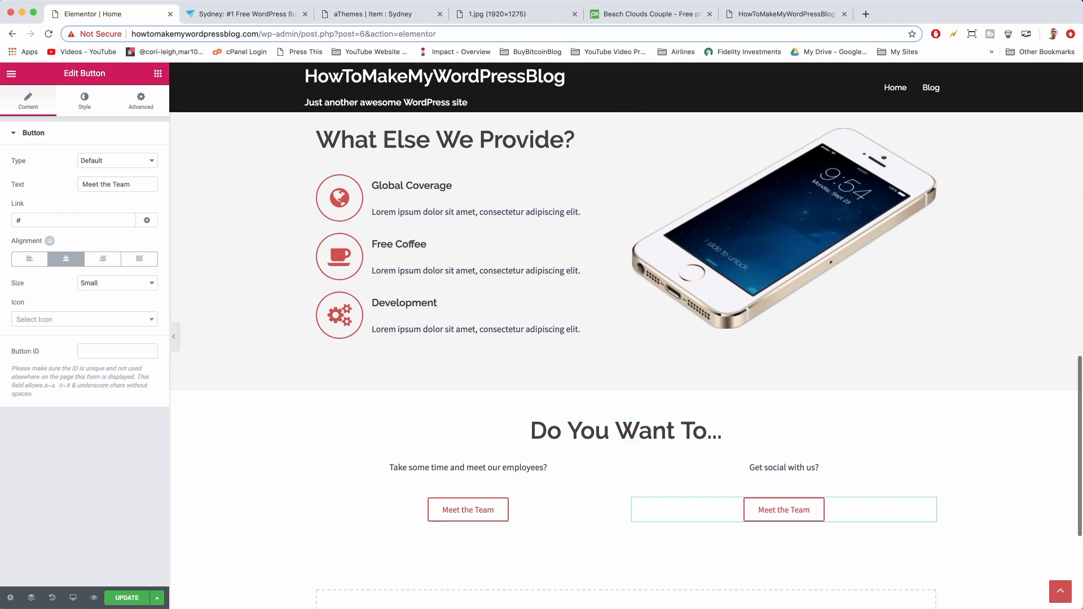
Change the text of the second column's button to "Find us on Social Media" and update the page
left_click(777, 512)
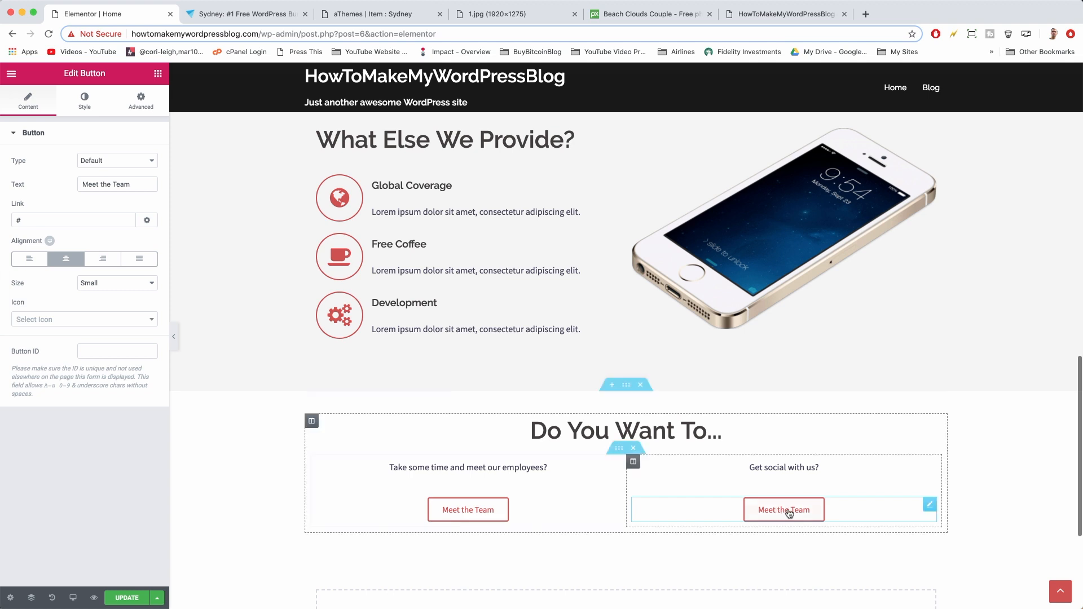
type("Find us ")
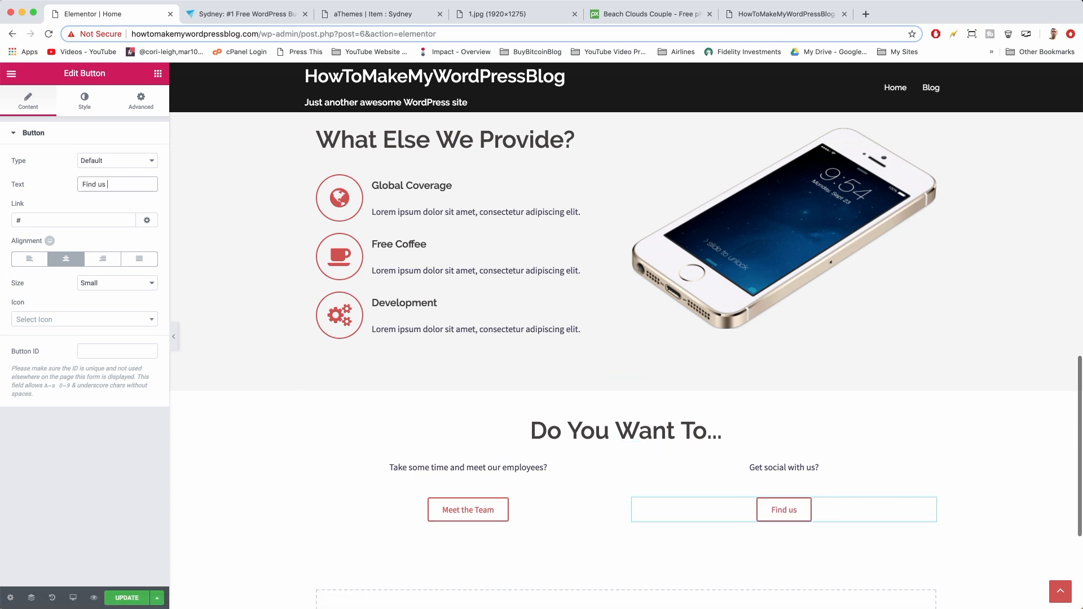
type("on Social Media")
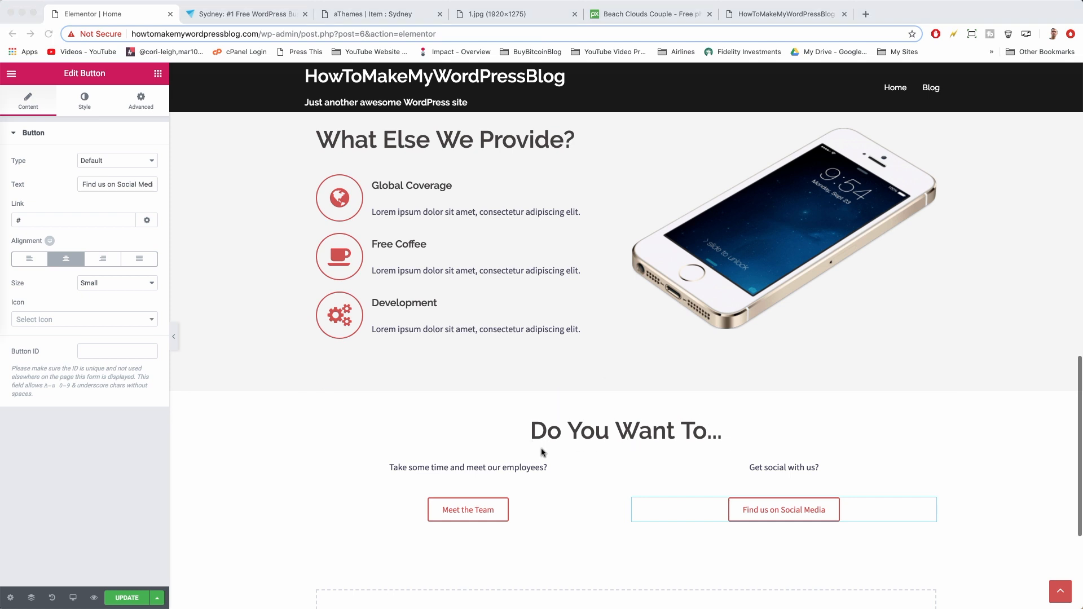
left_click(133, 599)
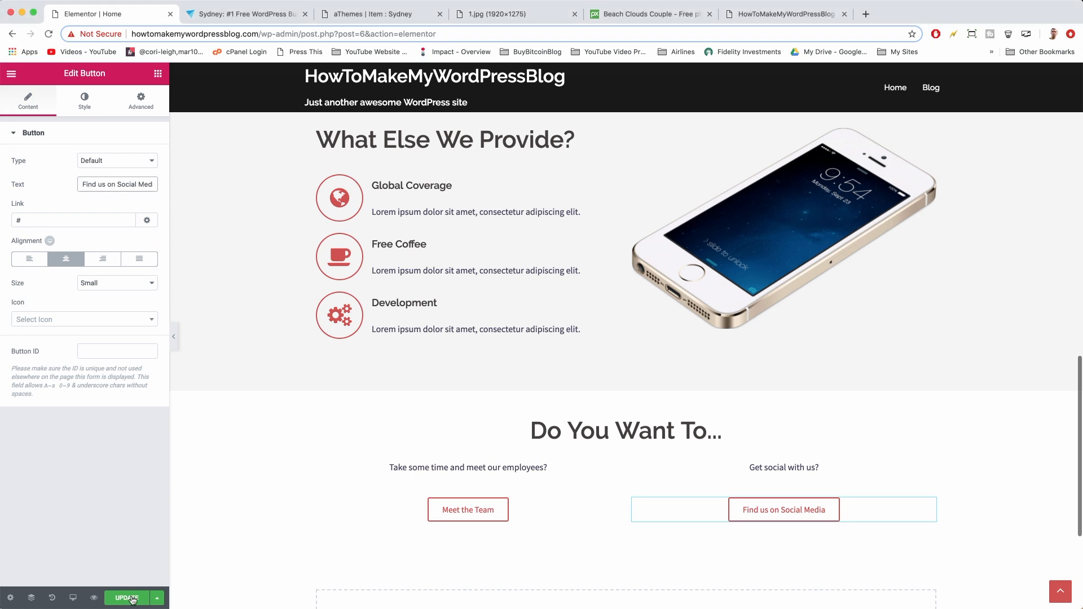
left_click(134, 599)
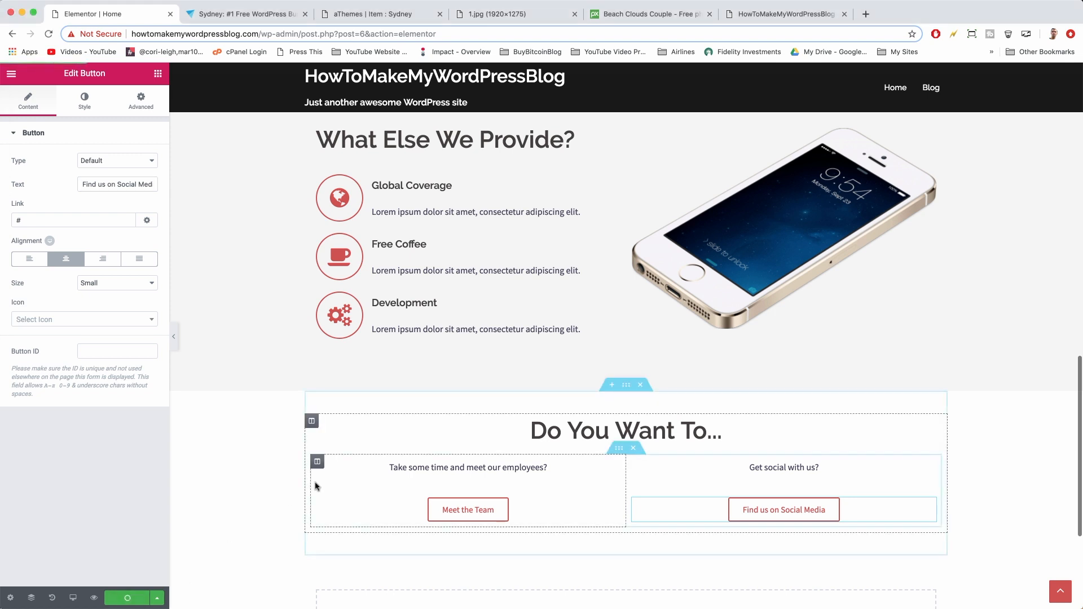
Give the "Do You Want To..." section a classic background type and open the media library for its background image
left_click(627, 386)
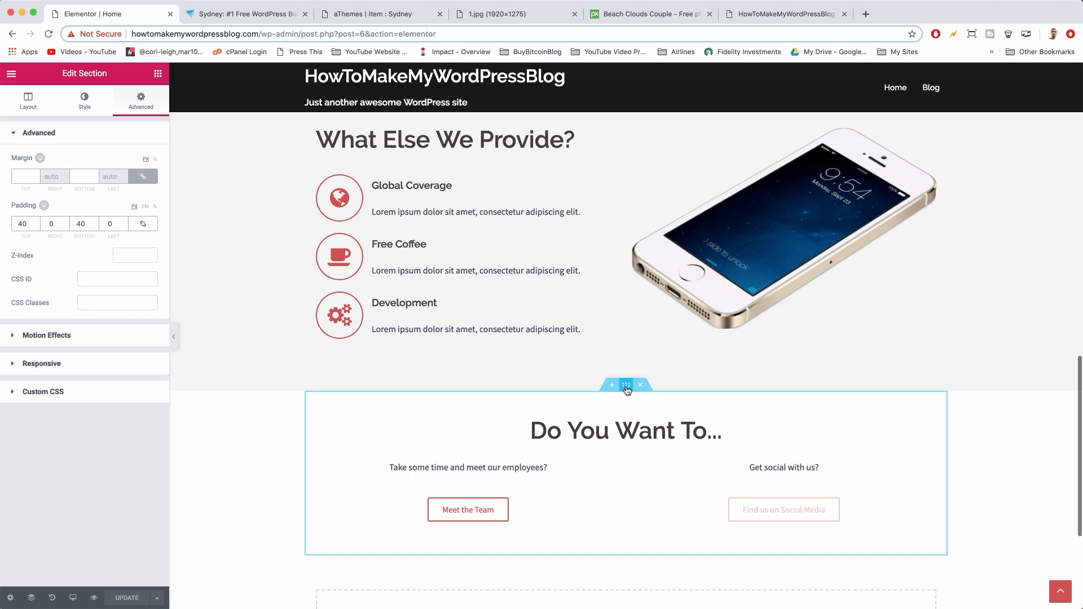
left_click(84, 101)
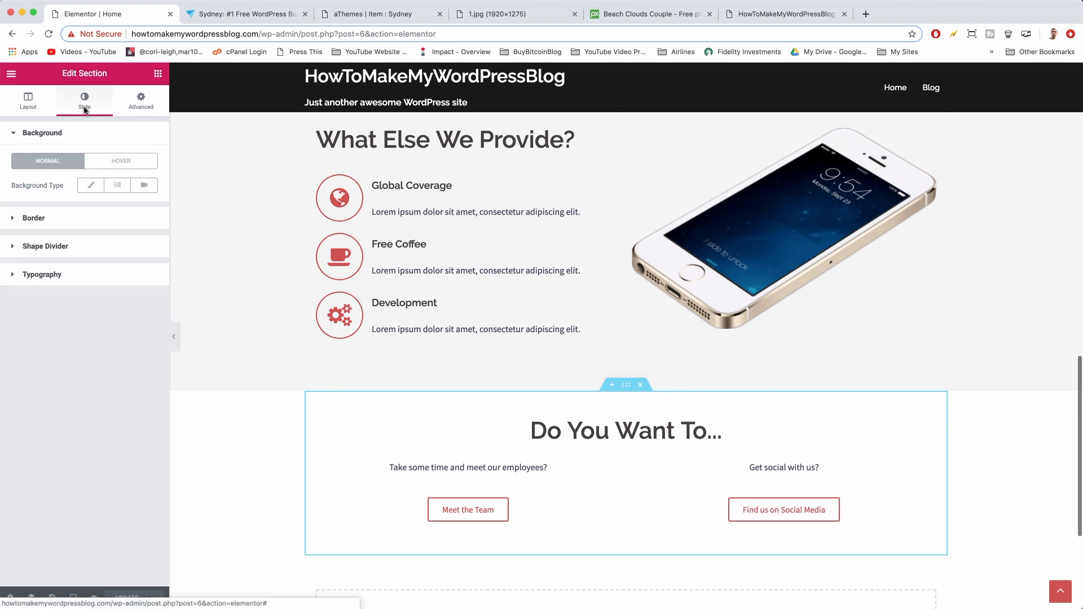
left_click(90, 186)
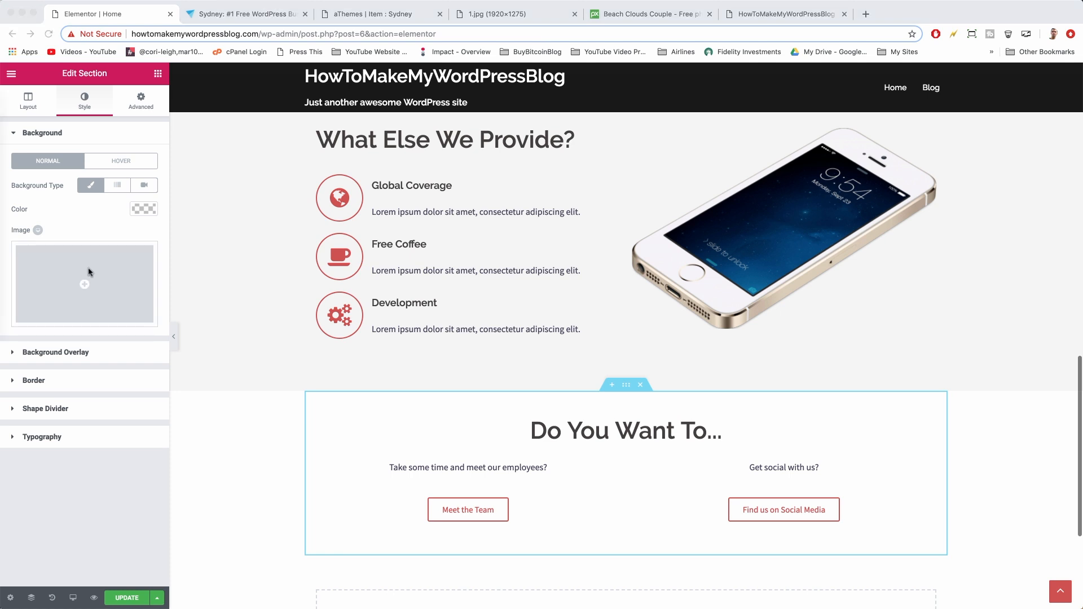
left_click(86, 272)
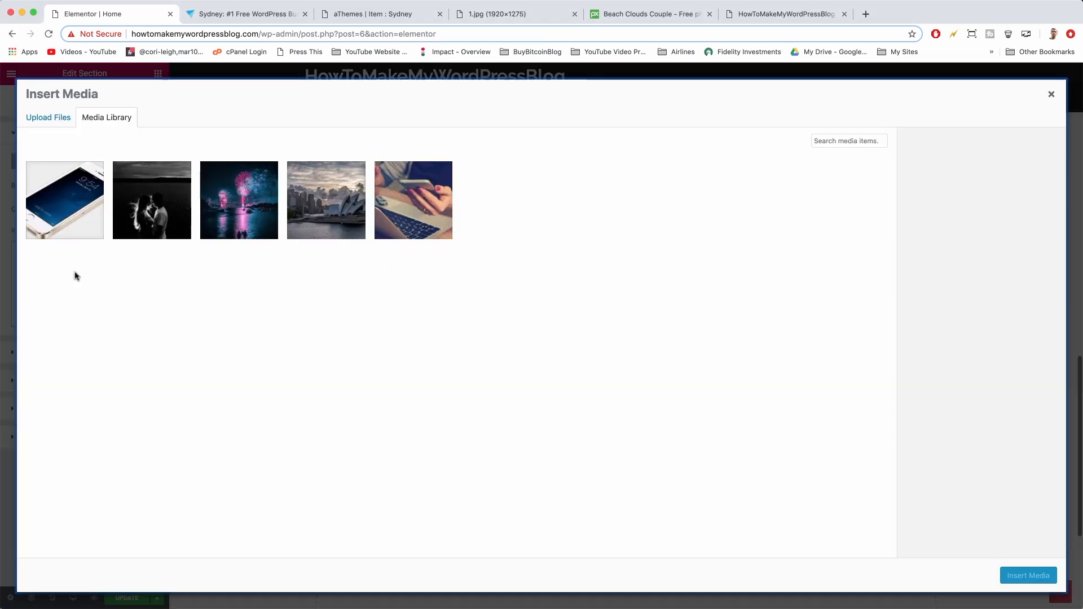
Check the demo's section background, search Pixabay for "workspace" and open the photo of business papers on a wooden desk
left_click(361, 14)
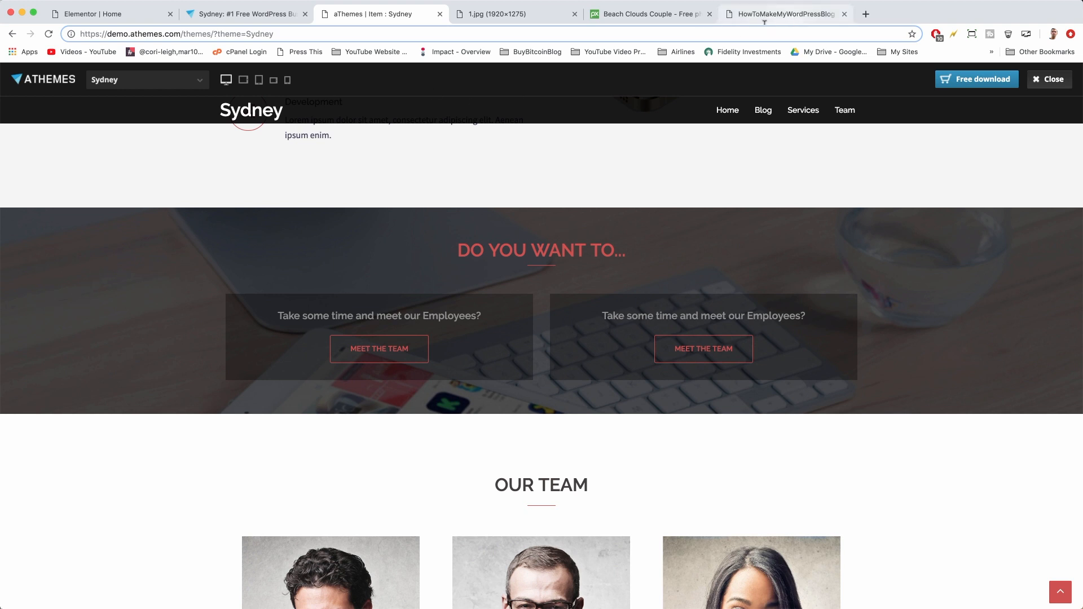
left_click(648, 15)
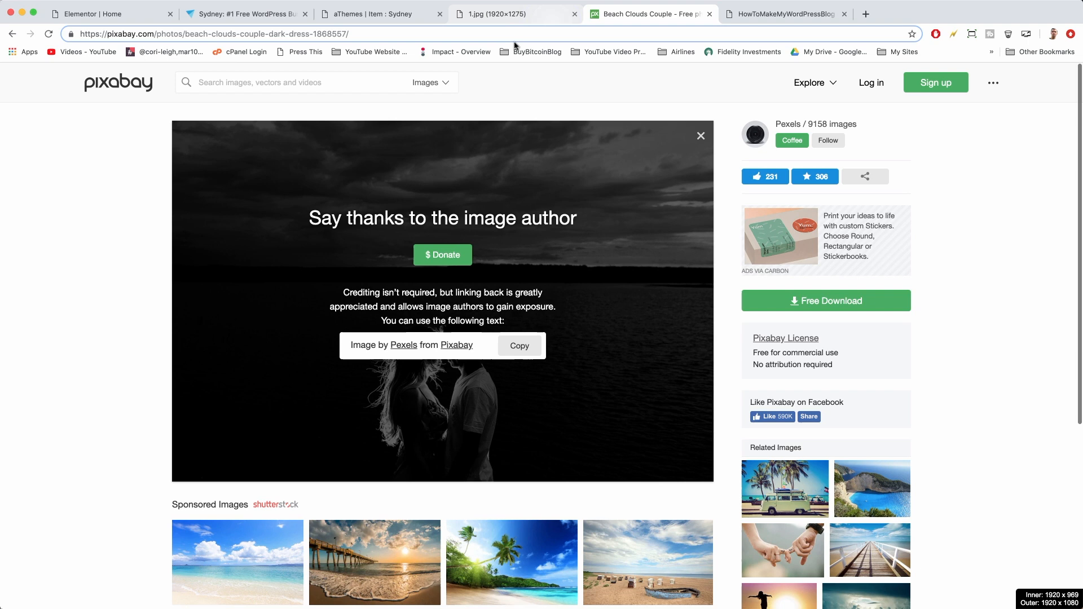
left_click(246, 82)
type("work")
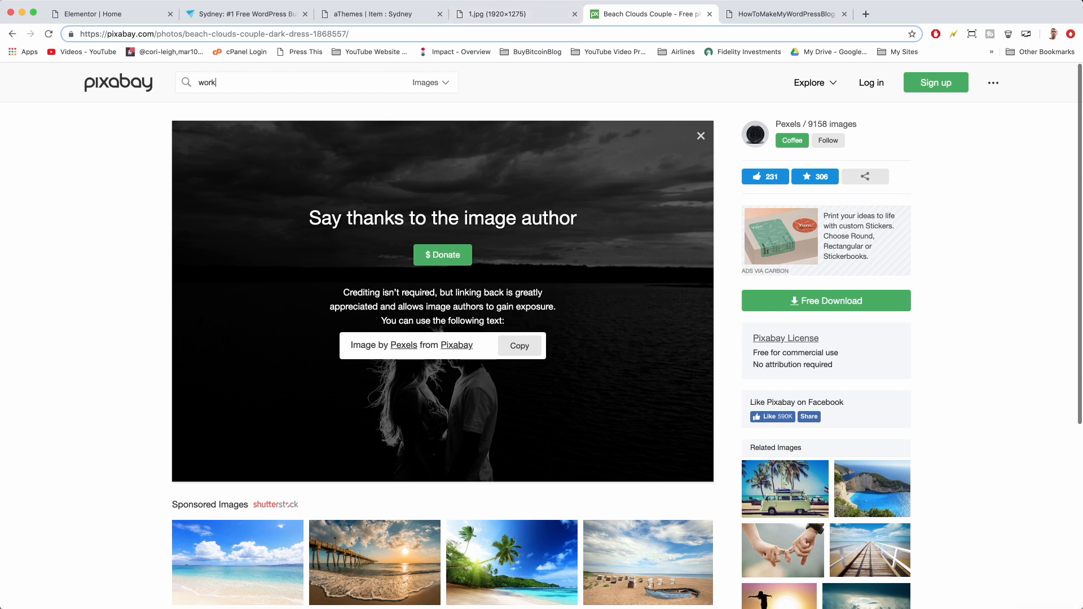
type("space")
key("Return")
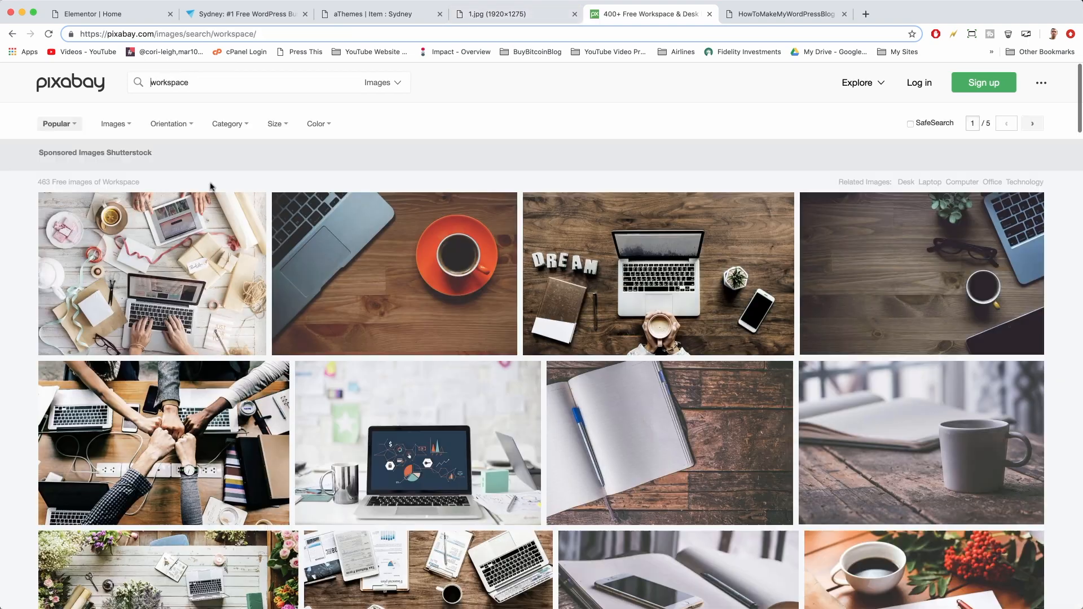
scroll(210, 187, "down", 5)
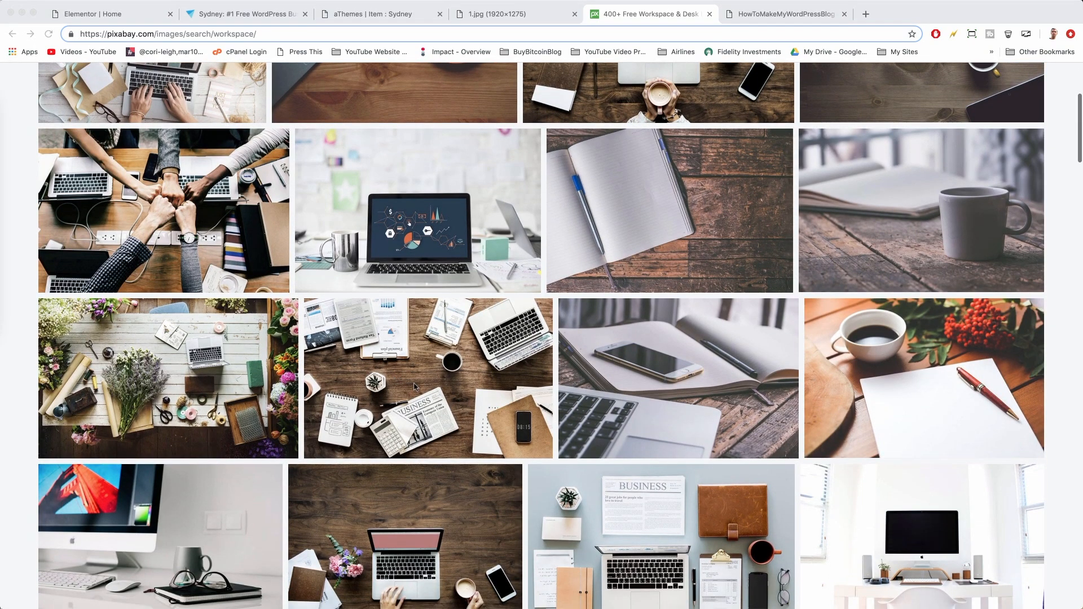
left_click(427, 389)
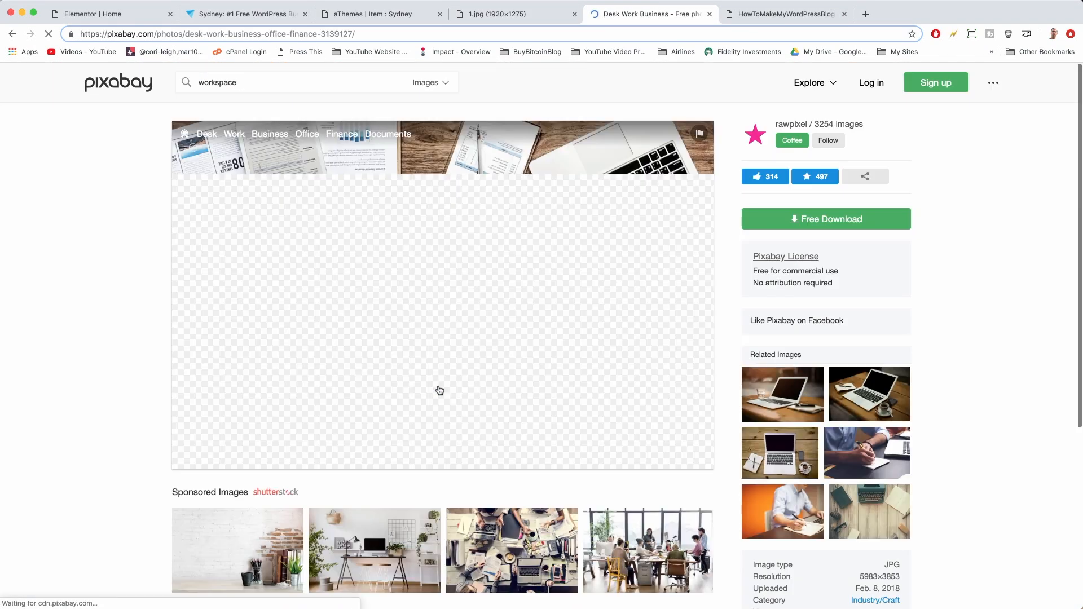
Download the desk photo as a 1920×1236 JPG and save it as sydney-workspace-bg
left_click(829, 303)
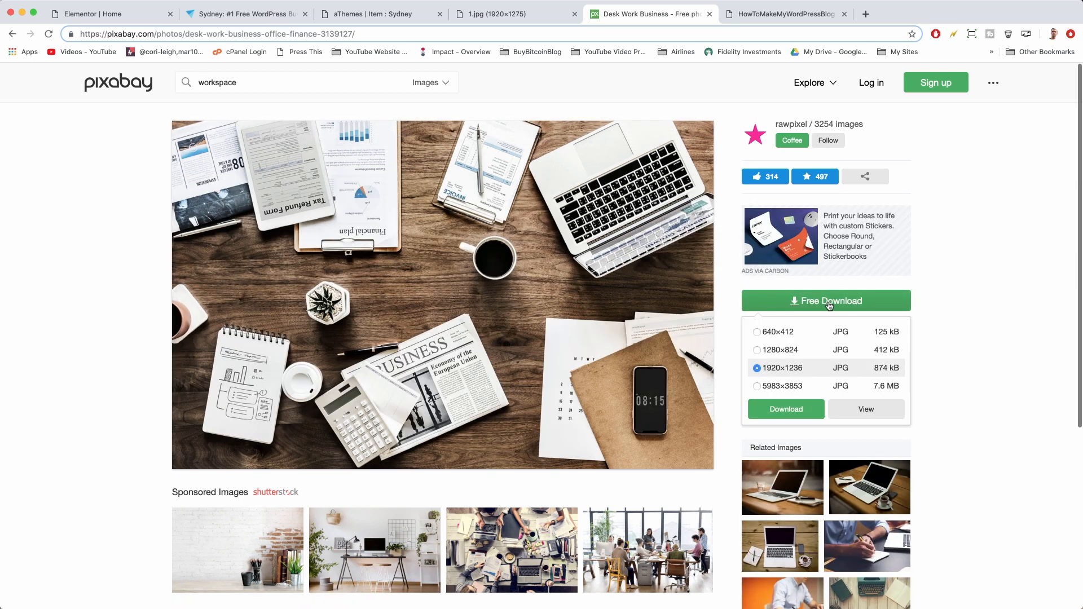
left_click(785, 409)
type("s")
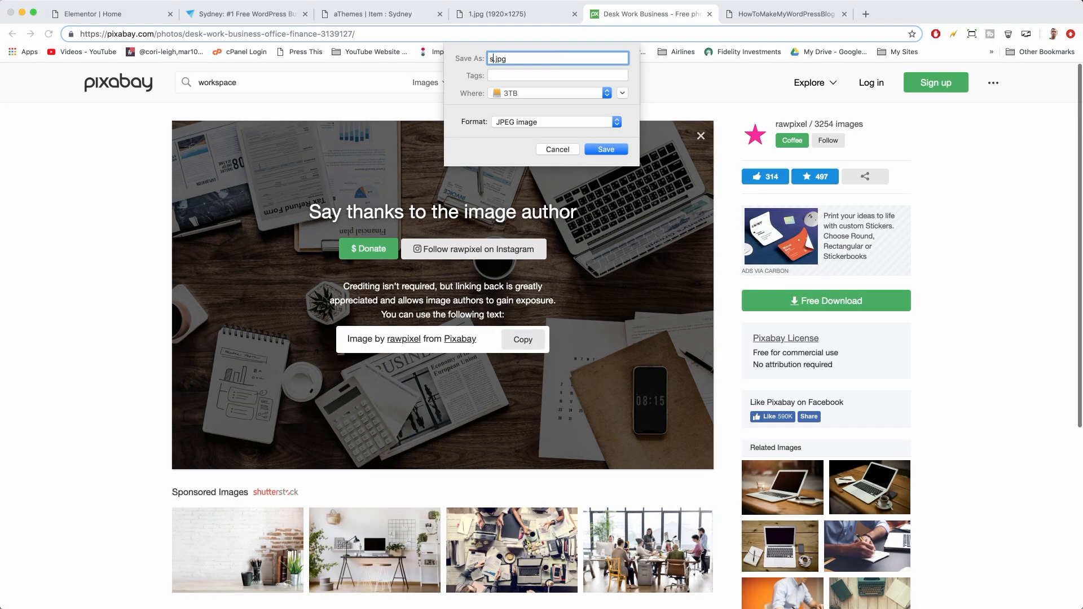
type("ydney-workspace-bg")
key("Return")
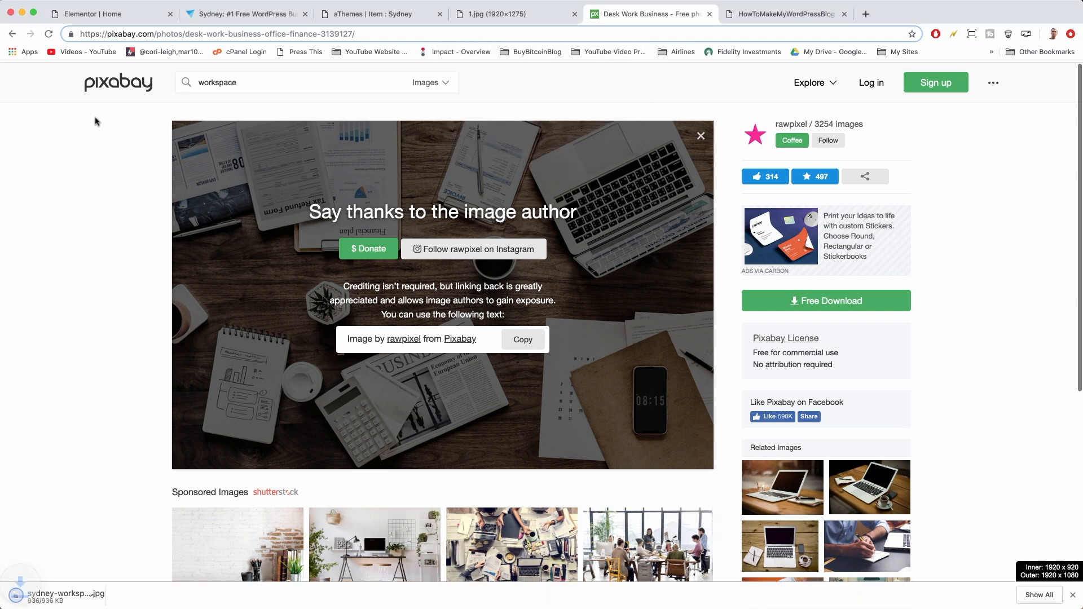
Back in the Elementor editor, upload sydney-workspace-bg.jpg and insert it as the section's background image
left_click(105, 15)
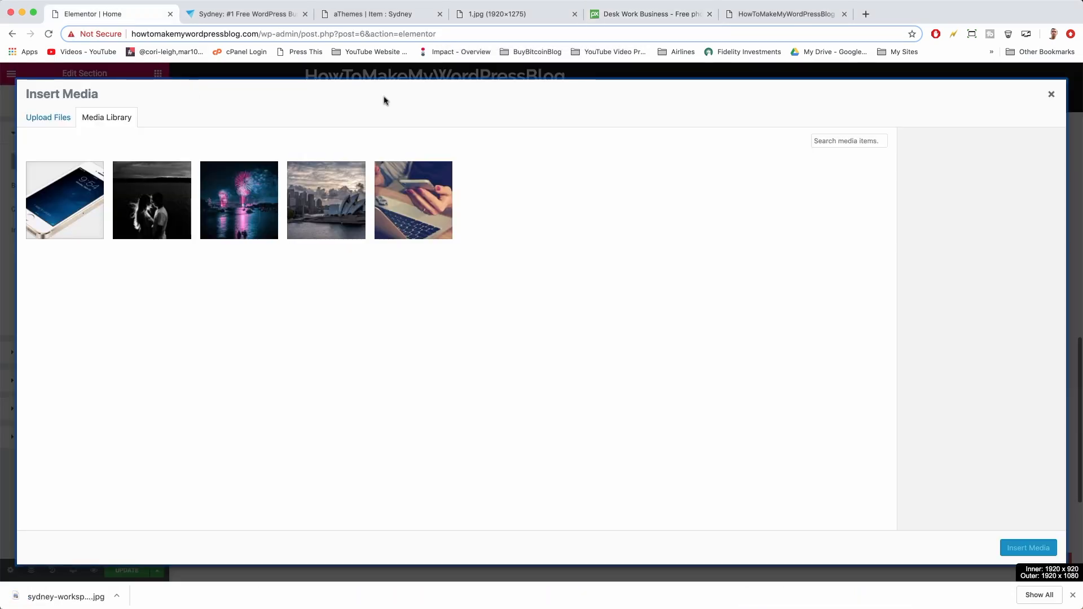
left_click(53, 120)
left_click(553, 311)
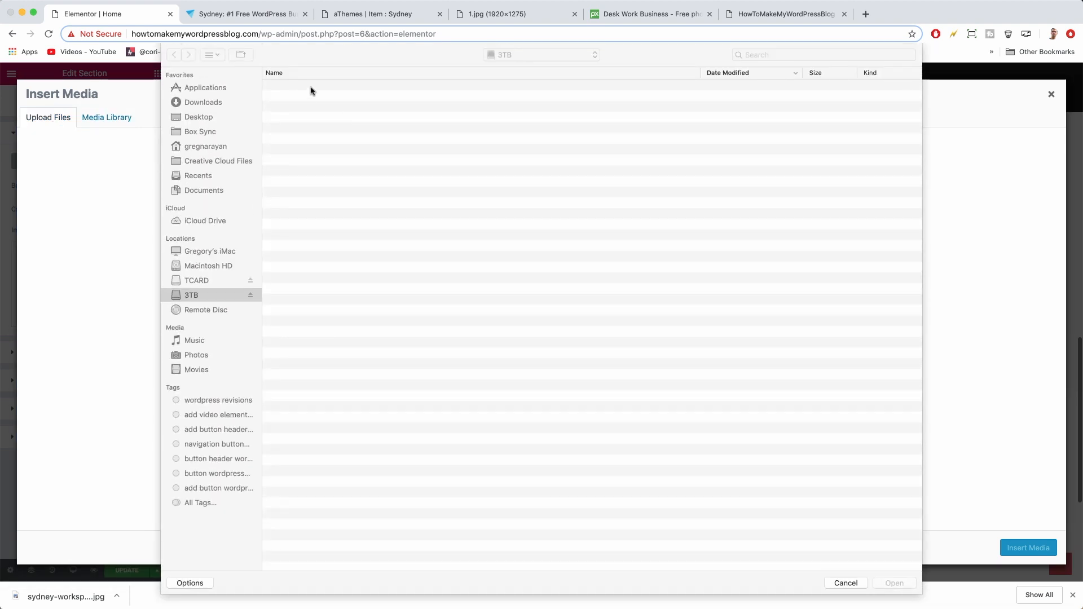
double_click(314, 86)
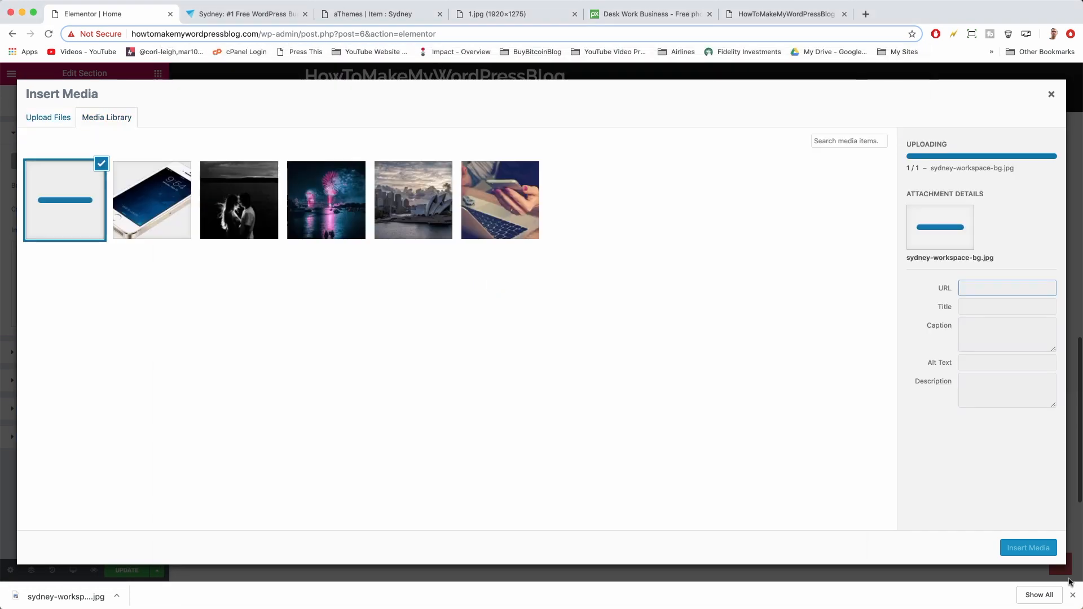
left_click(1027, 550)
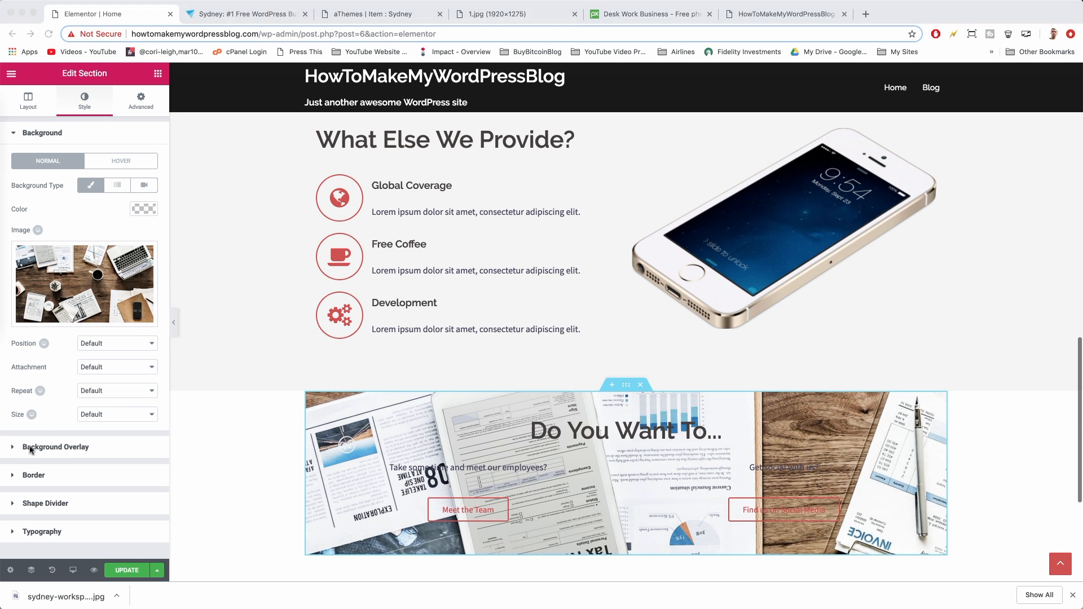
Add a classic background overlay in black (#000000) to the section and compare it with the Sydney demo
left_click(32, 450)
left_click(26, 448)
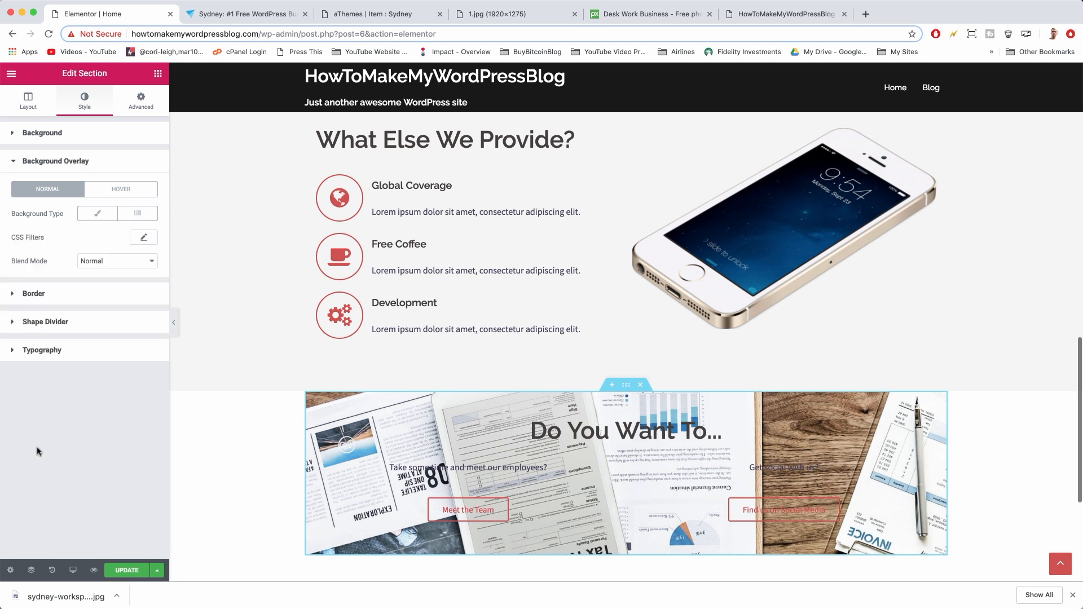
left_click(97, 213)
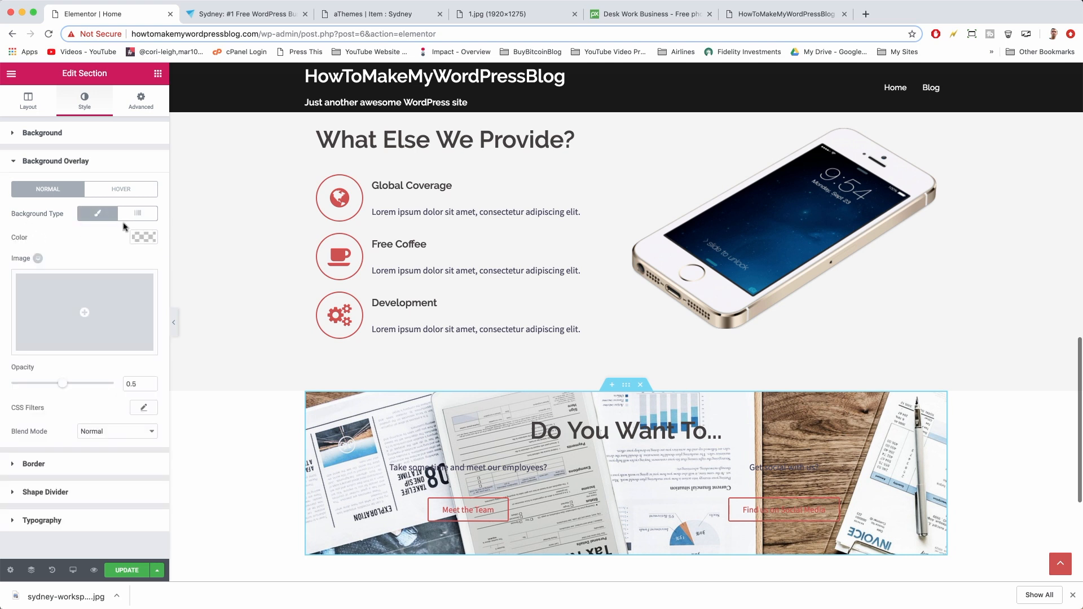
left_click(144, 238)
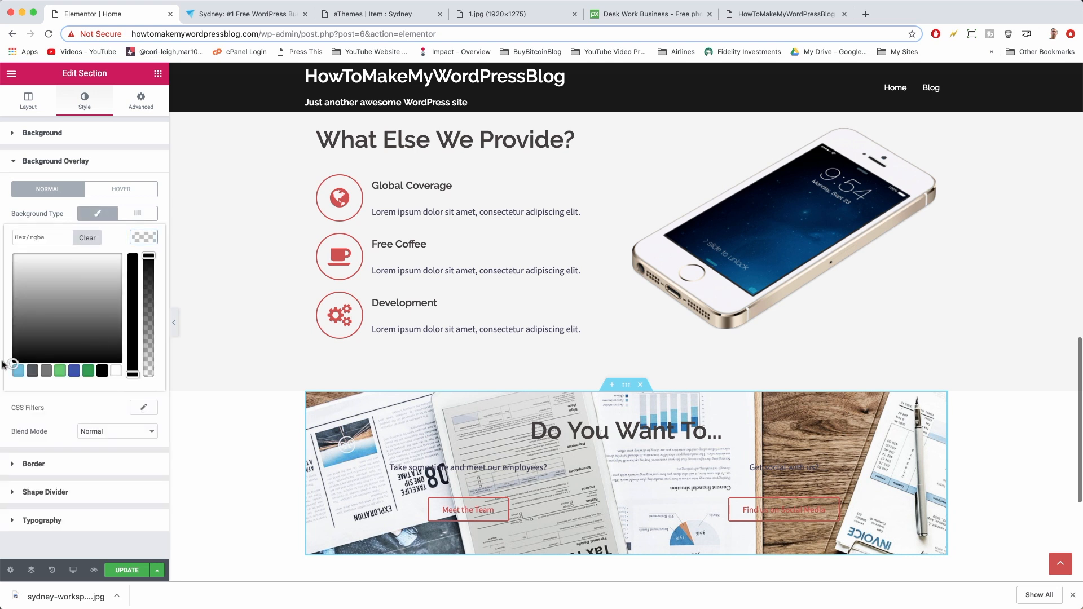
left_click_drag(13, 363, 118, 358)
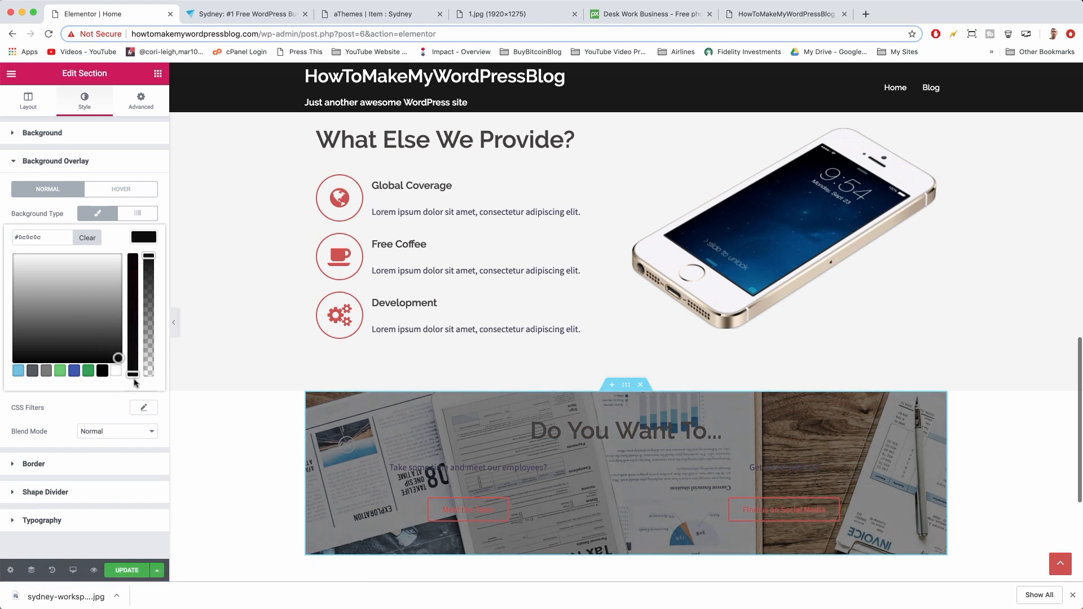
left_click(102, 371)
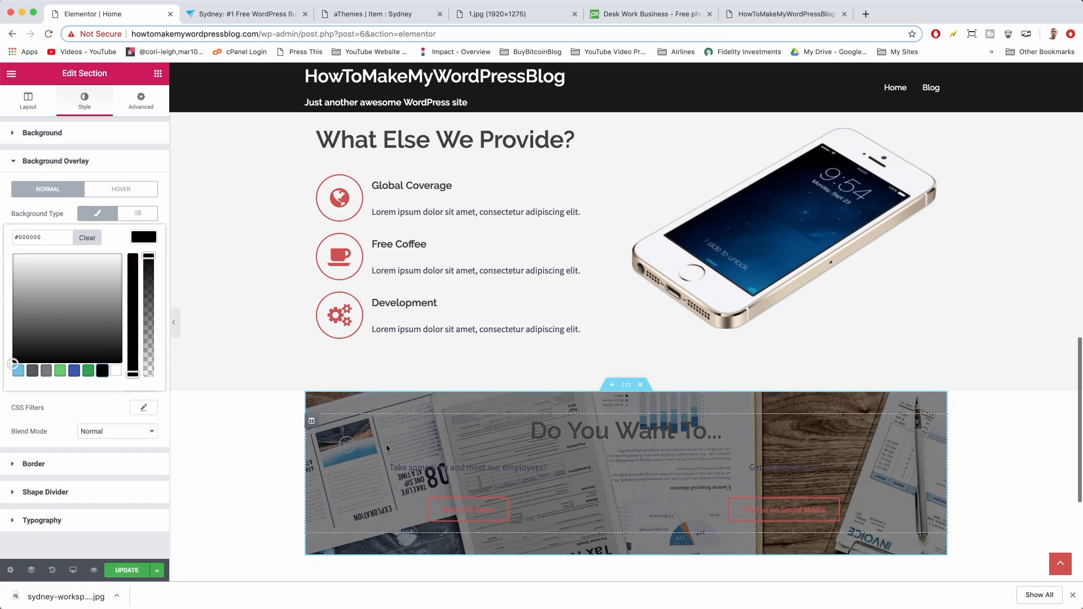
left_click(367, 15)
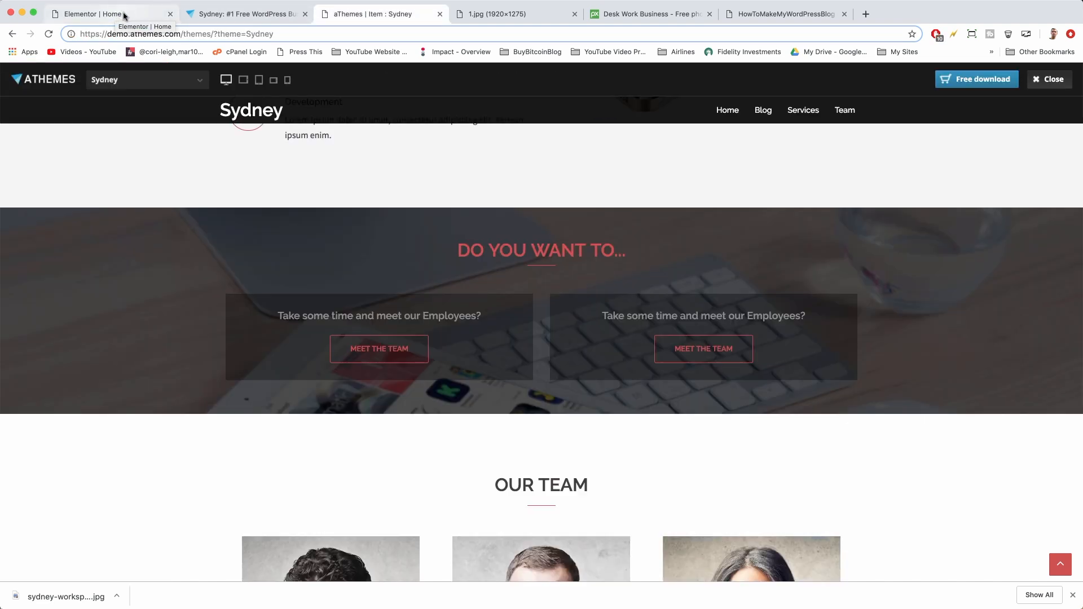
In the Elementor editor, give the "Meet the Team" inner column a classic background colour of #211e23 with opacity reduced to 0.42
left_click(79, 19)
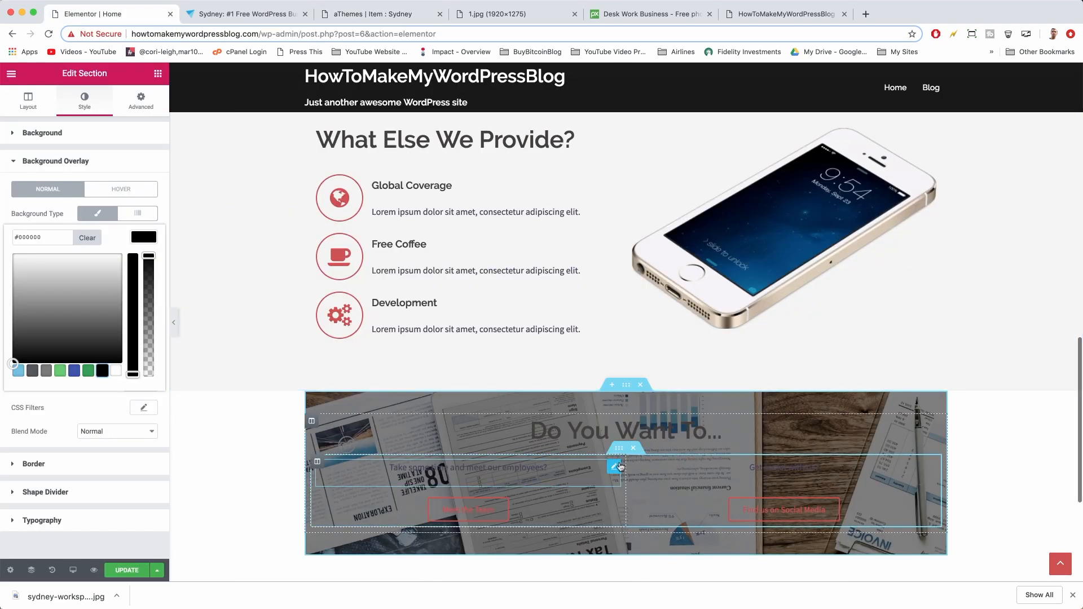
left_click(318, 463)
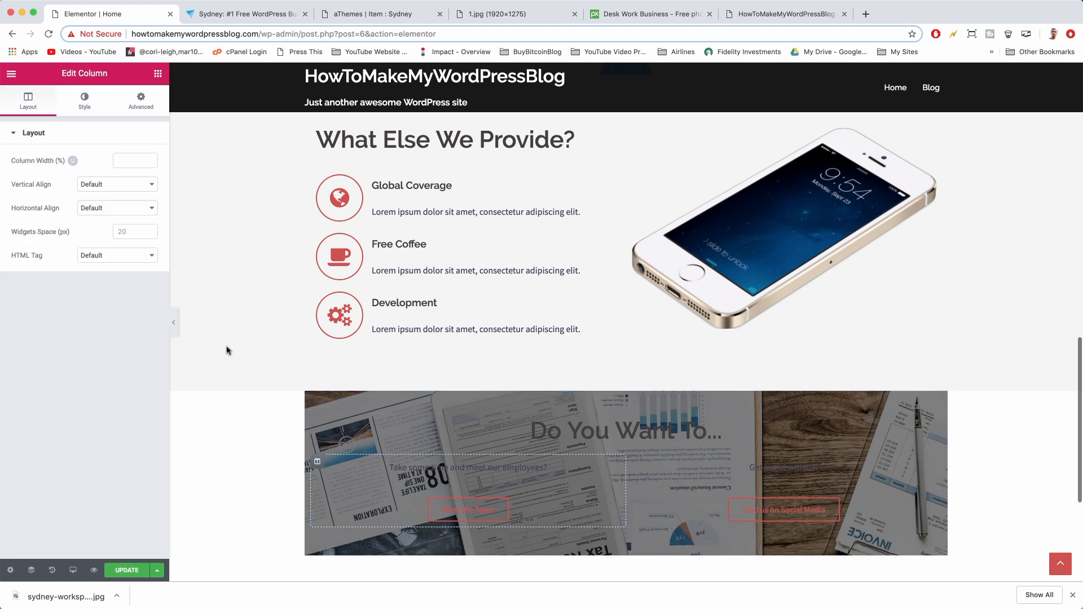
left_click(84, 107)
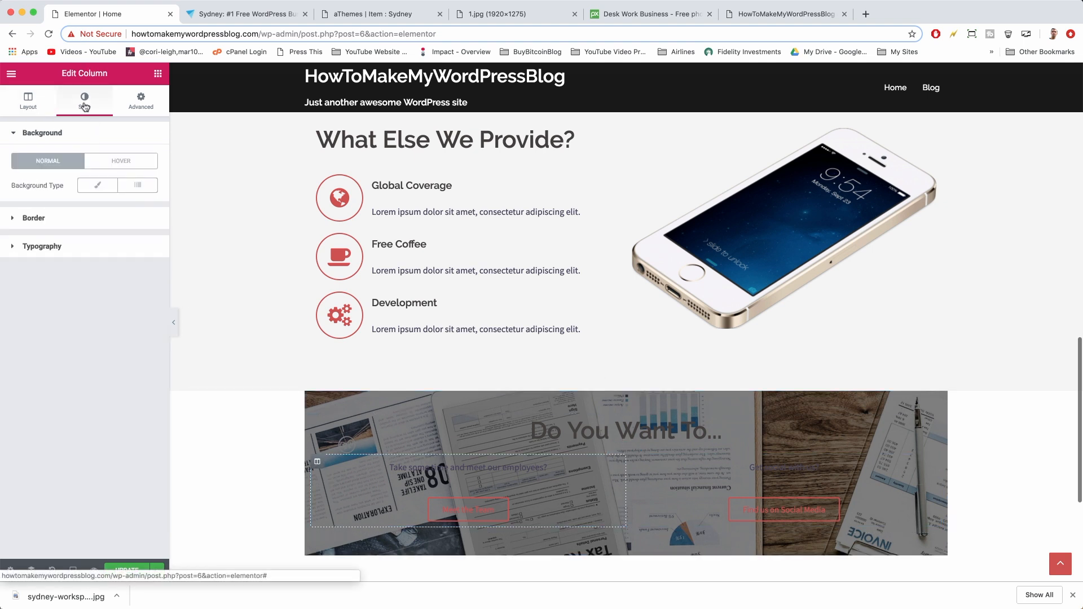
left_click(103, 190)
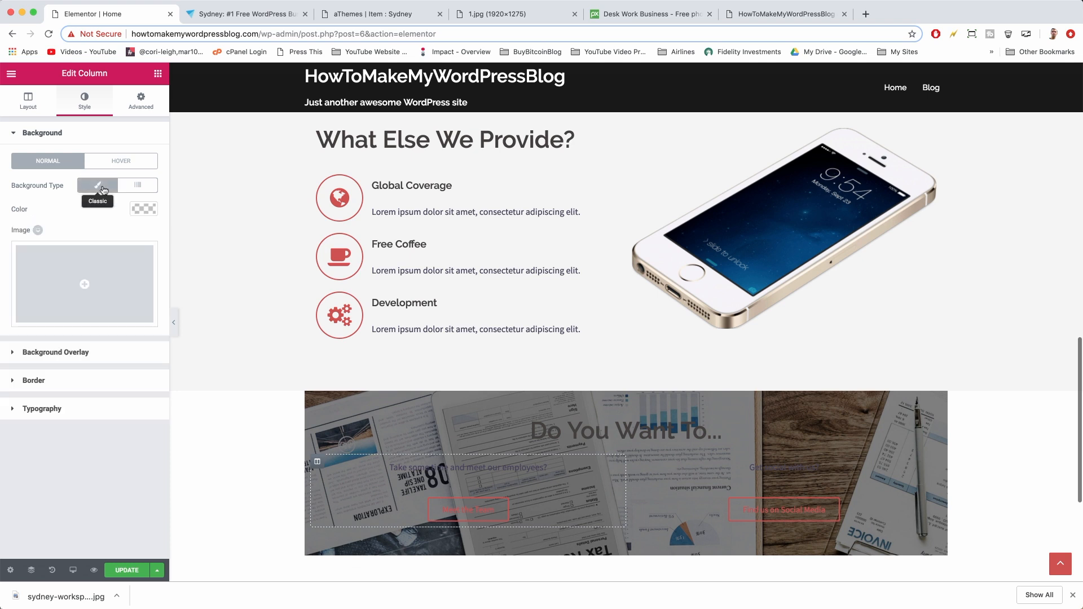
left_click(145, 207)
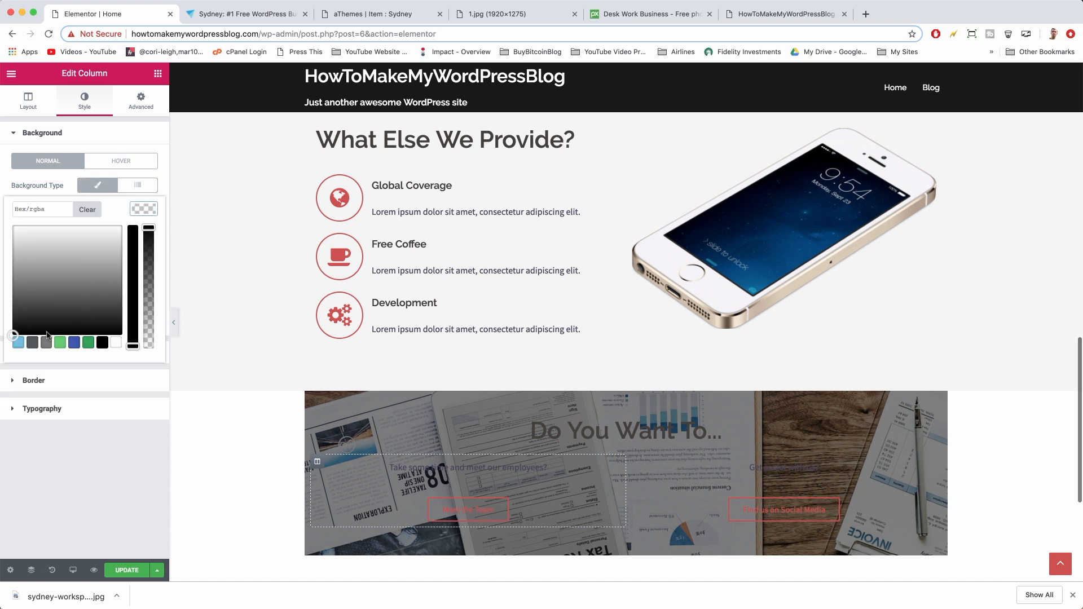
left_click(33, 343)
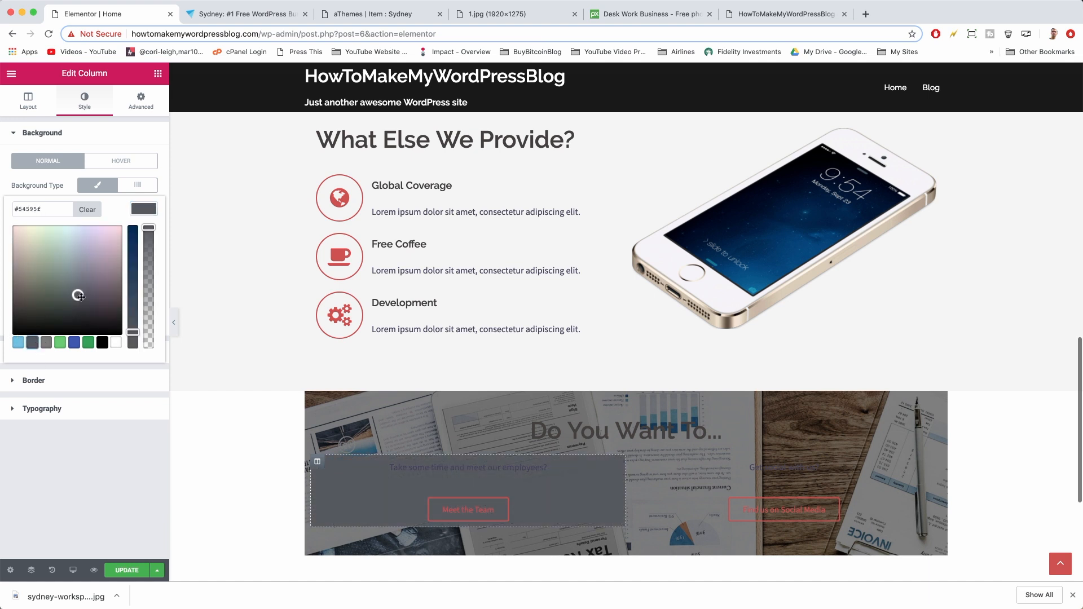
left_click(99, 318)
left_click(95, 321)
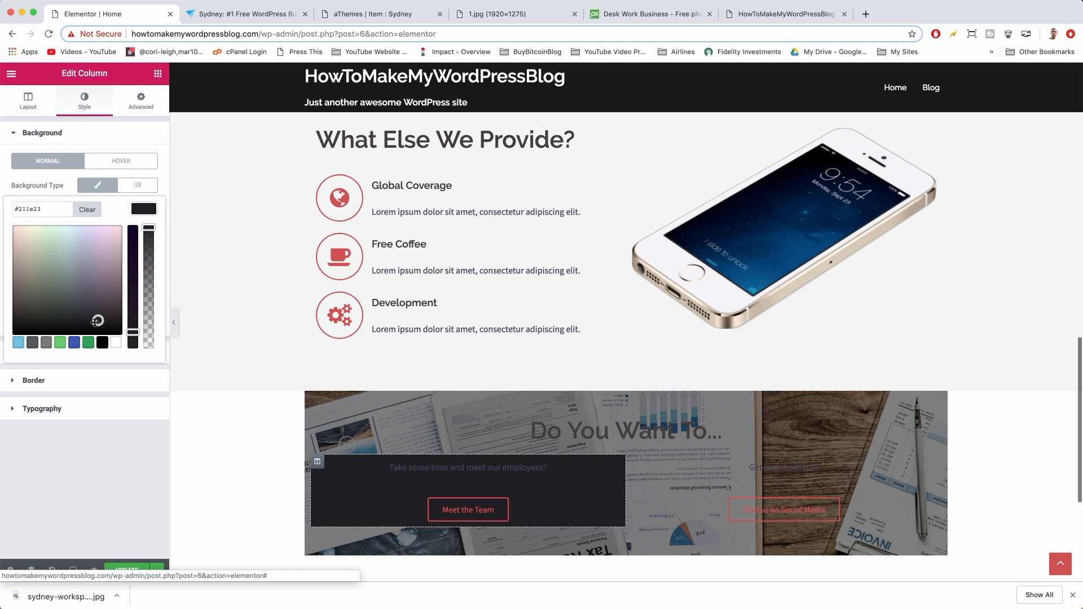
left_click_drag(148, 228, 158, 301)
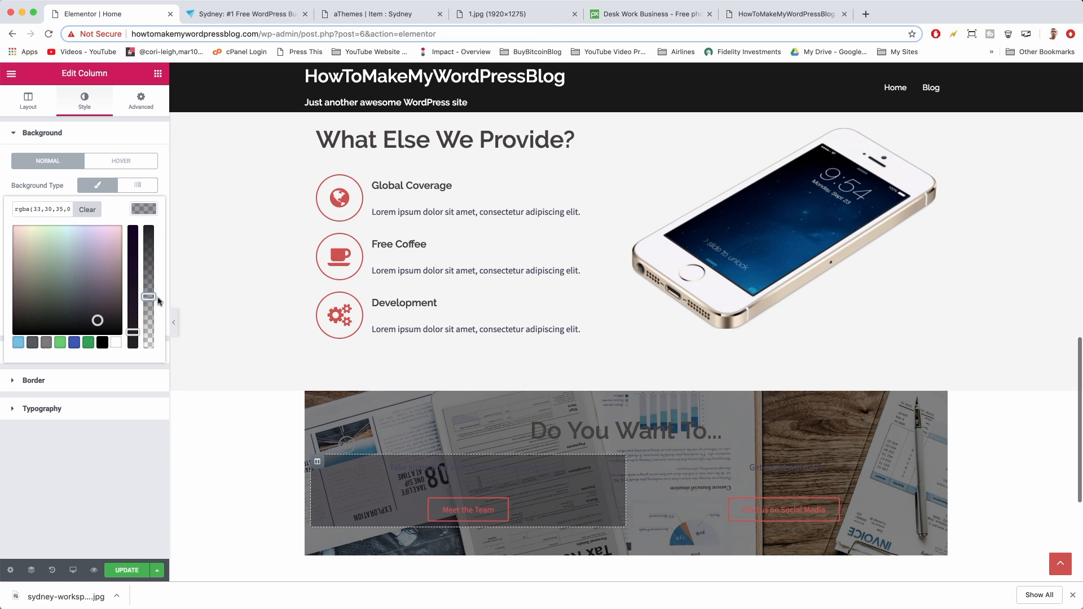
Copy that column's rgba(33,30,35,0.42) colour and apply it as the classic background of the "Find us on Social Media" column
triple_click(20, 208)
right_click(21, 209)
left_click(35, 286)
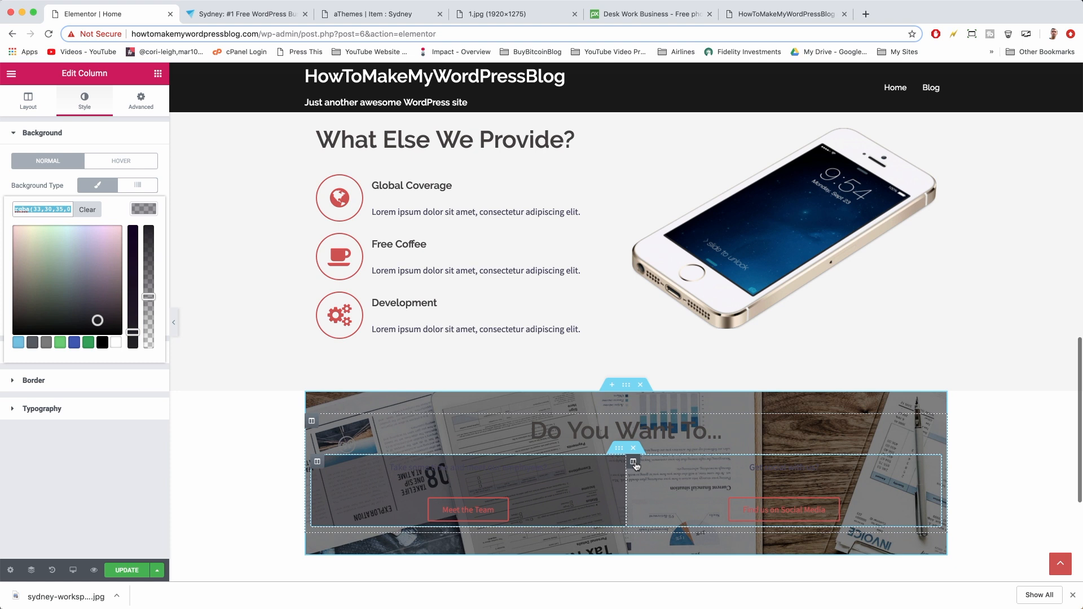
left_click(633, 462)
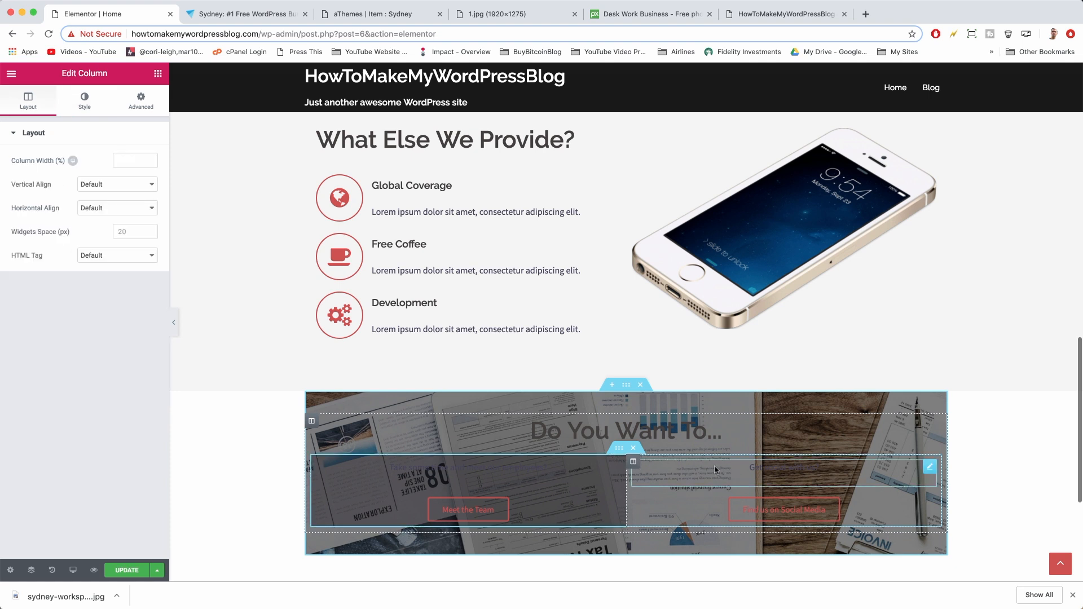
left_click(86, 103)
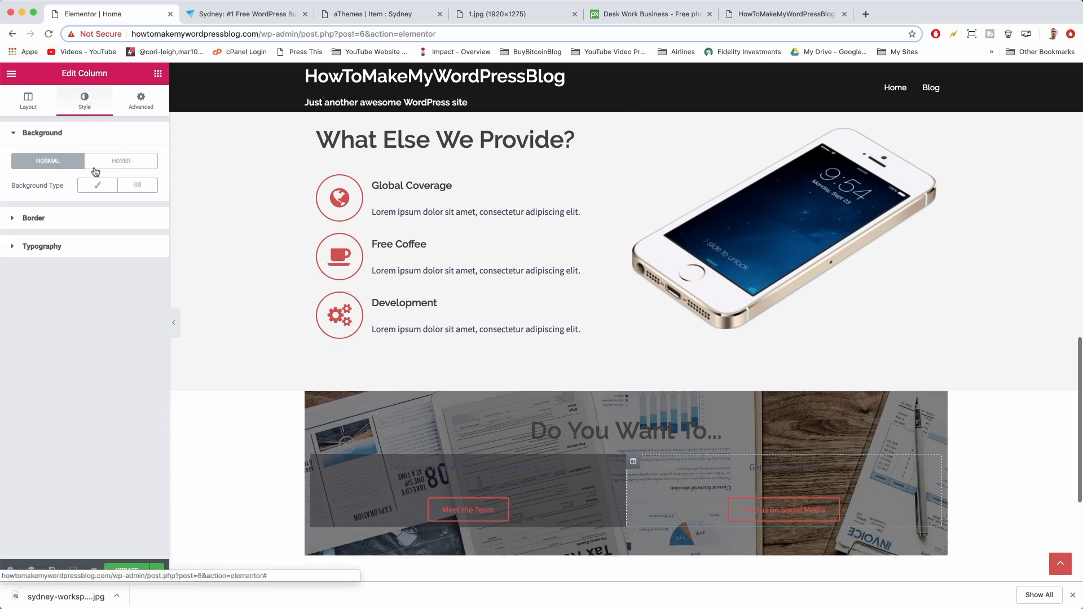
left_click(97, 185)
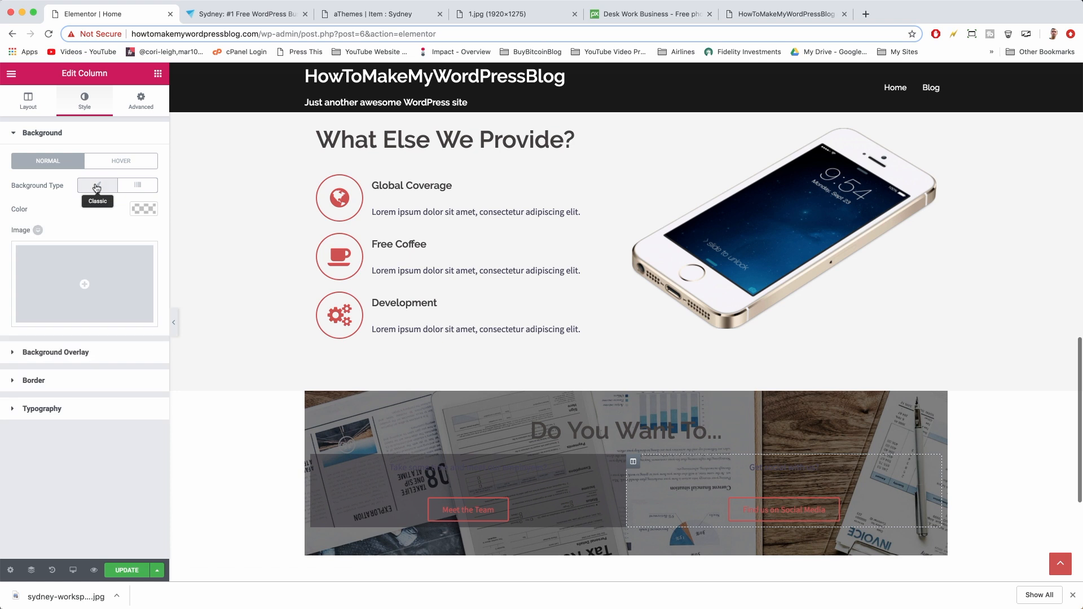
left_click(133, 211)
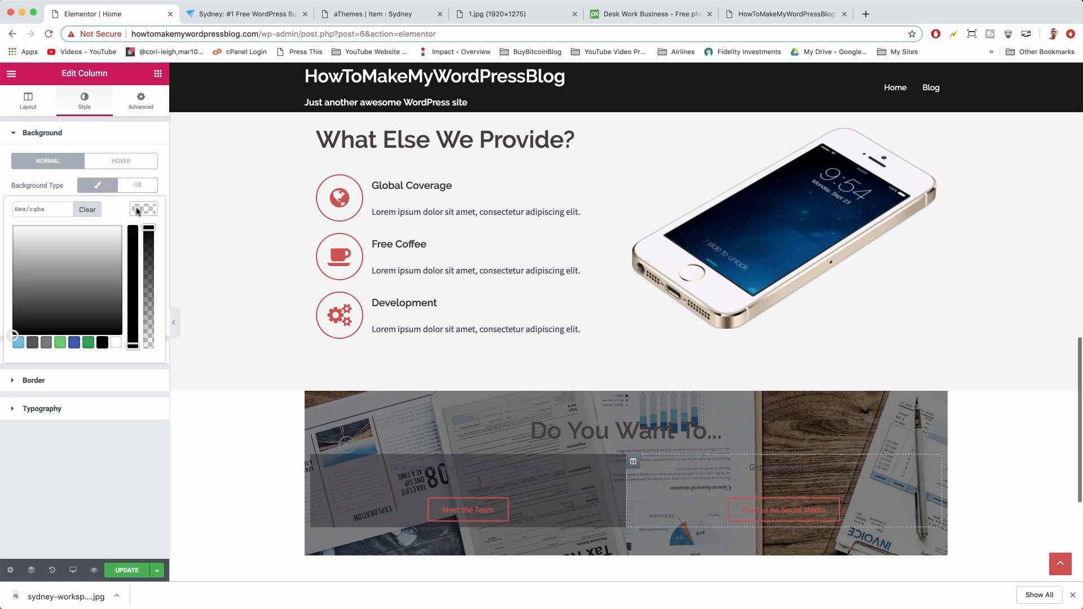
right_click(26, 209)
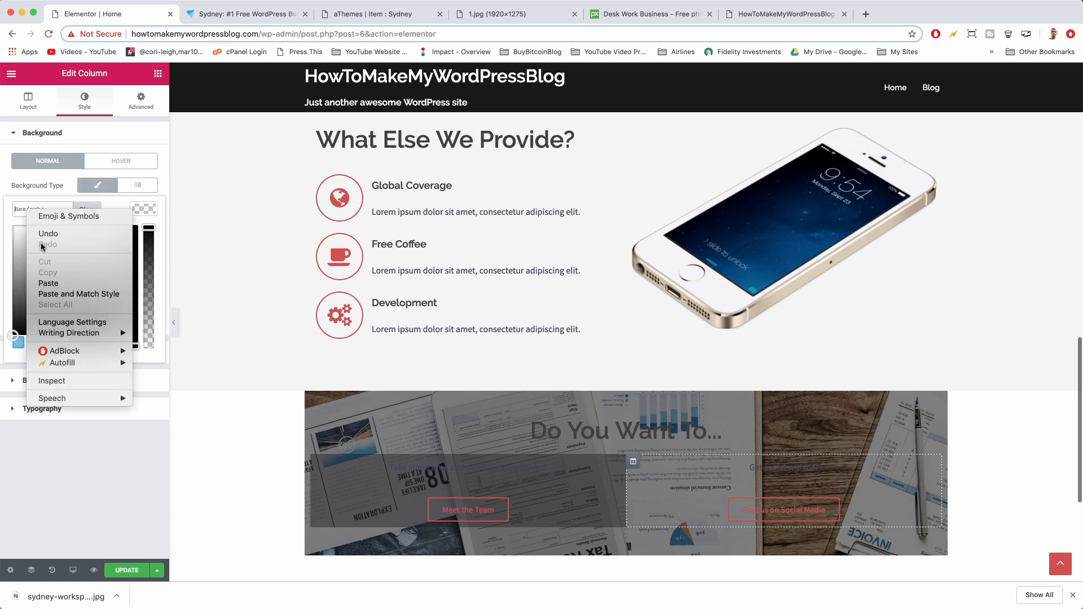
left_click(81, 287)
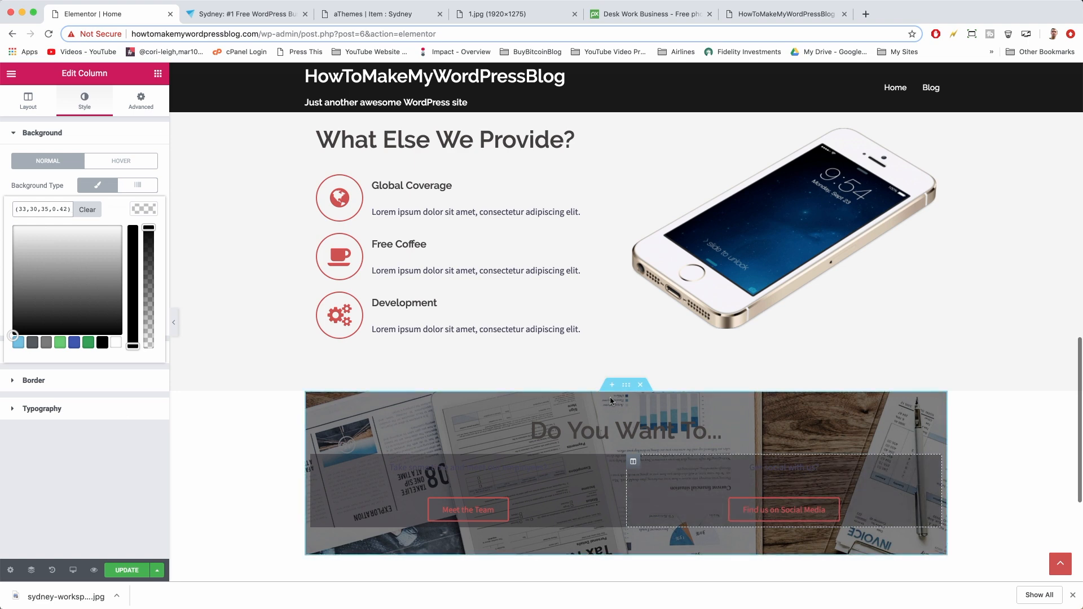
Compare the column spacing with the Sydney demo and set the "Meet the Team" column's unlinked right margin to 16 px
left_click(357, 15)
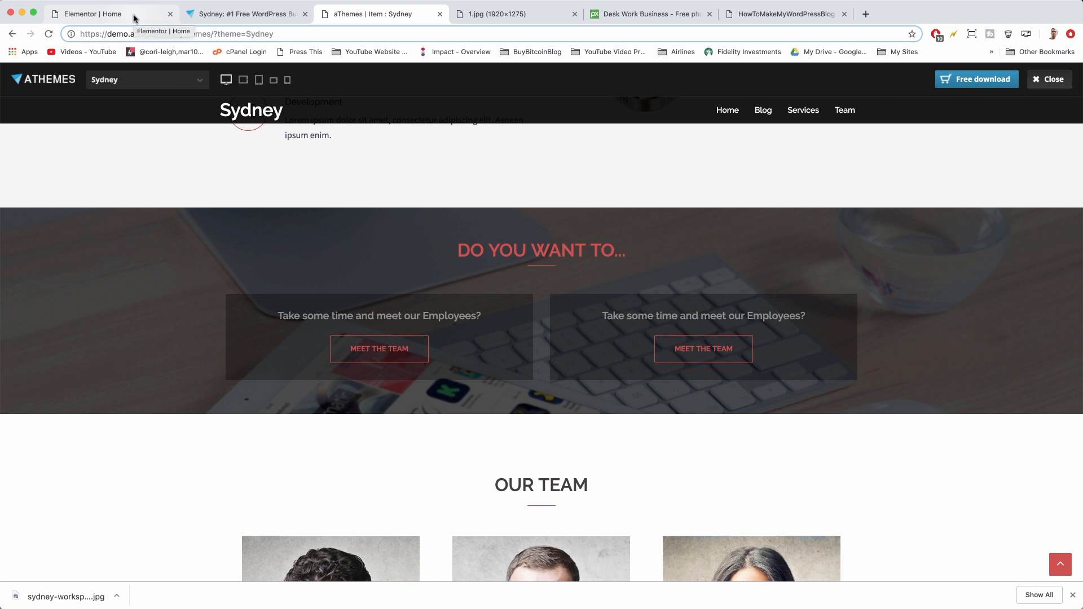
left_click(134, 17)
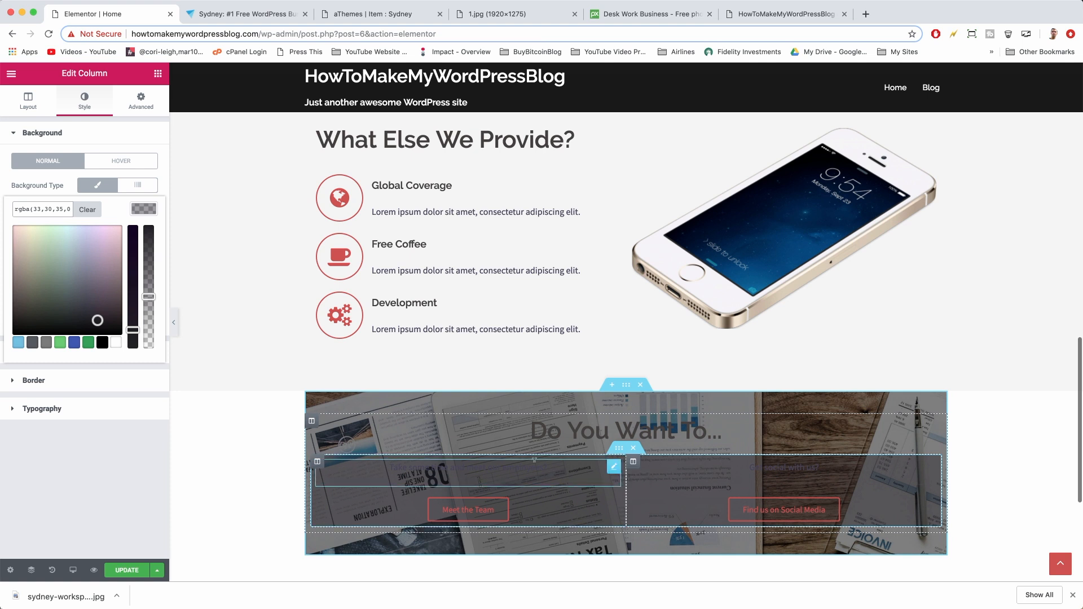
left_click(318, 464)
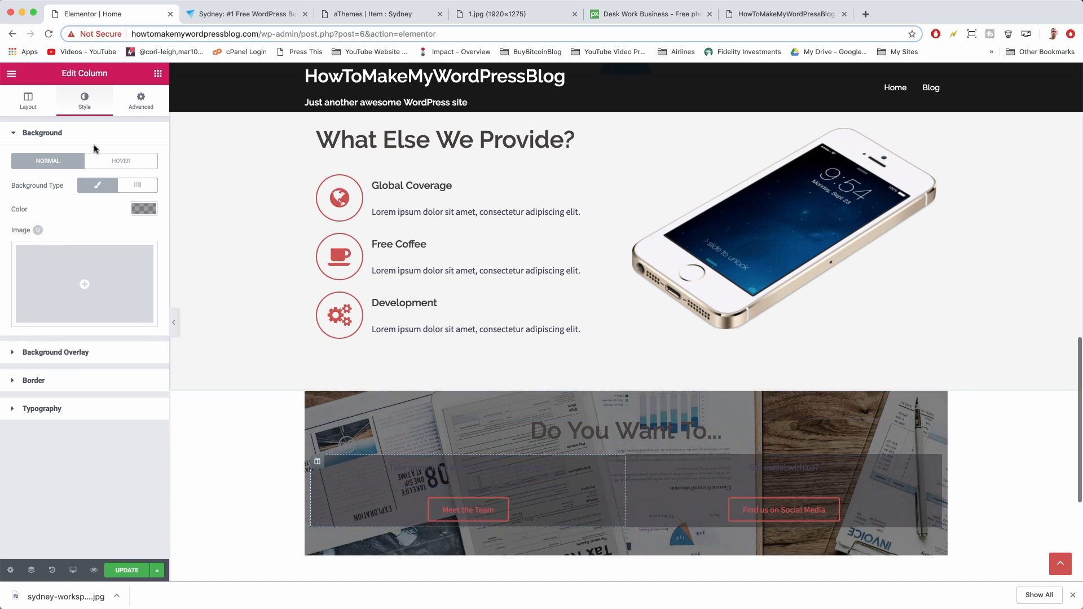
left_click(138, 106)
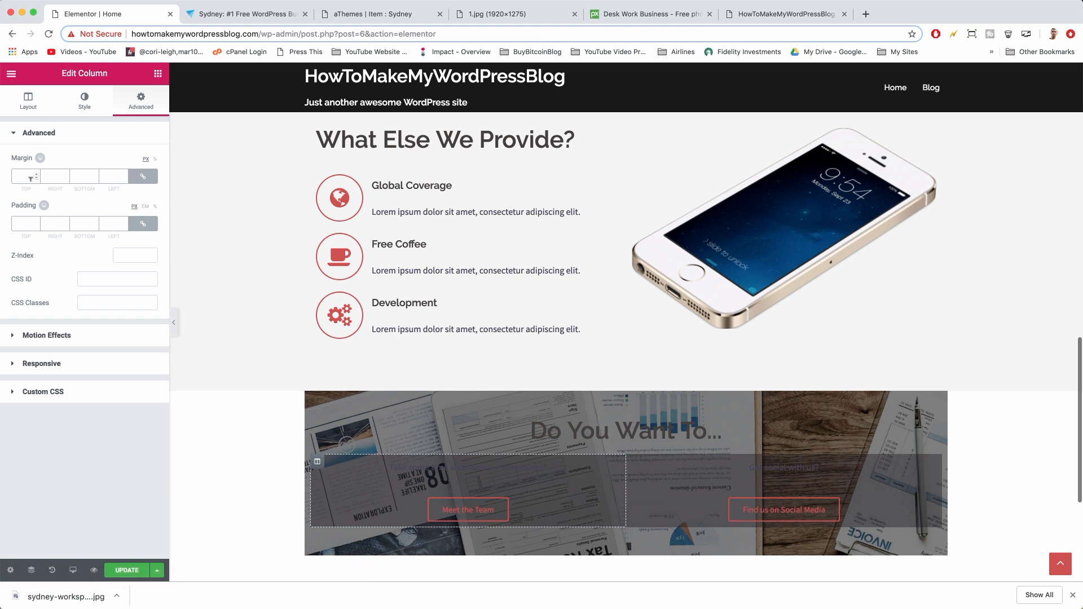
left_click(142, 177)
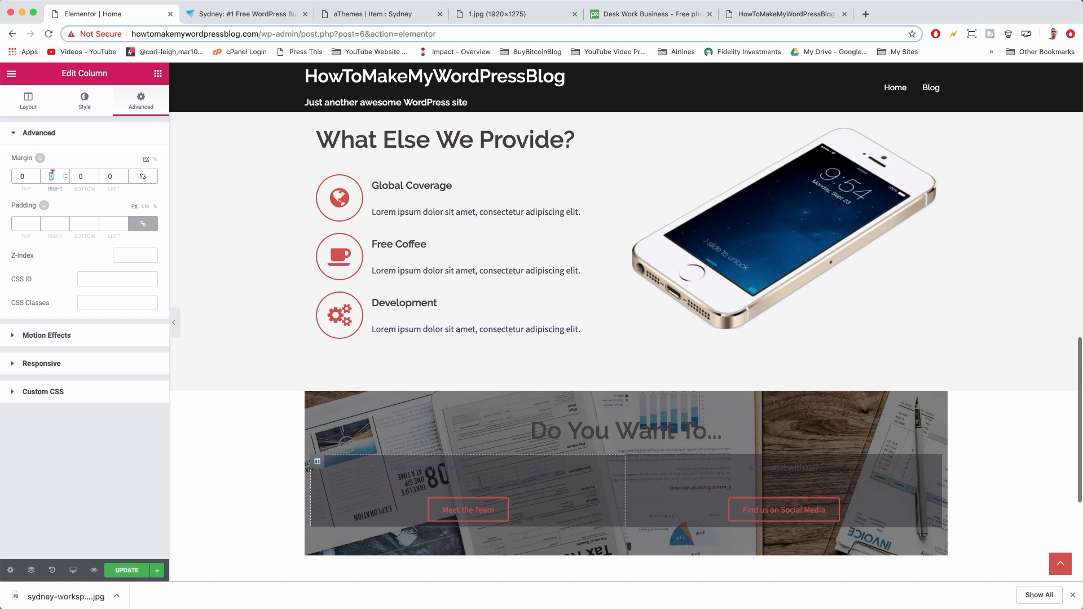
type("20")
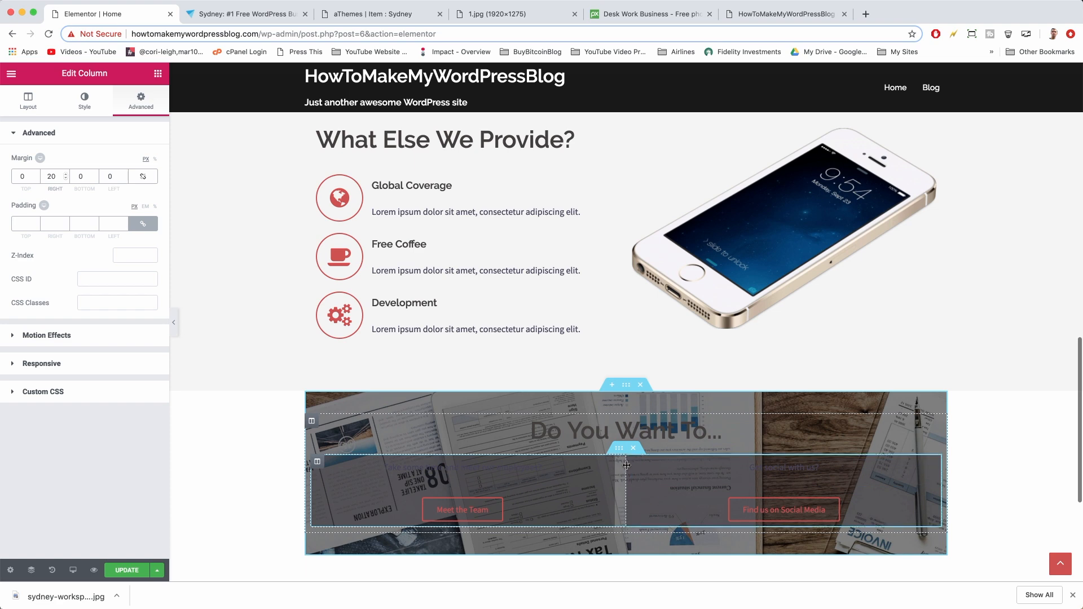
left_click(384, 13)
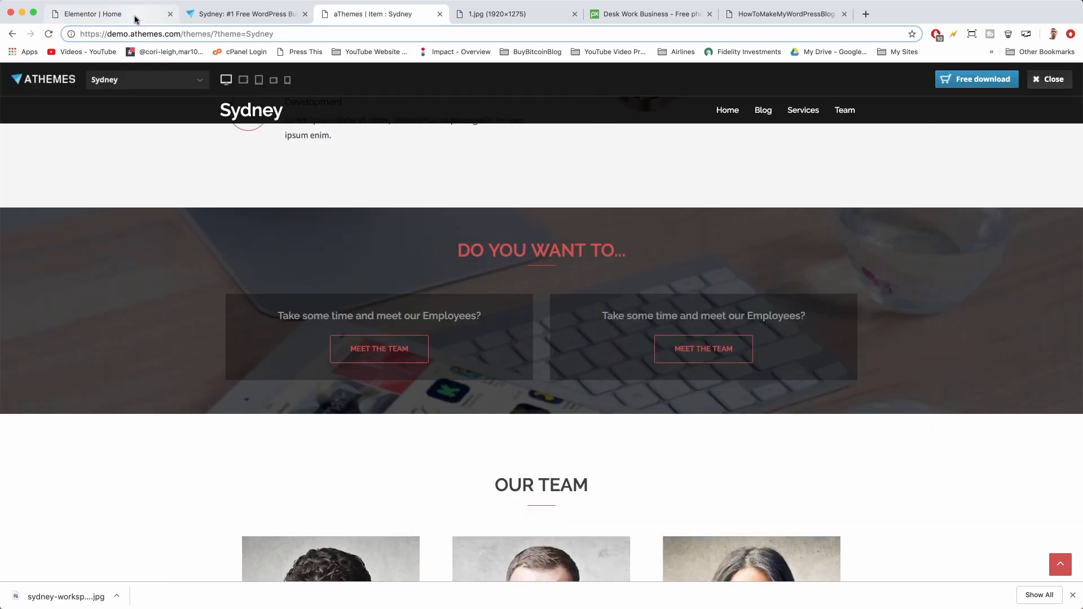
left_click(136, 15)
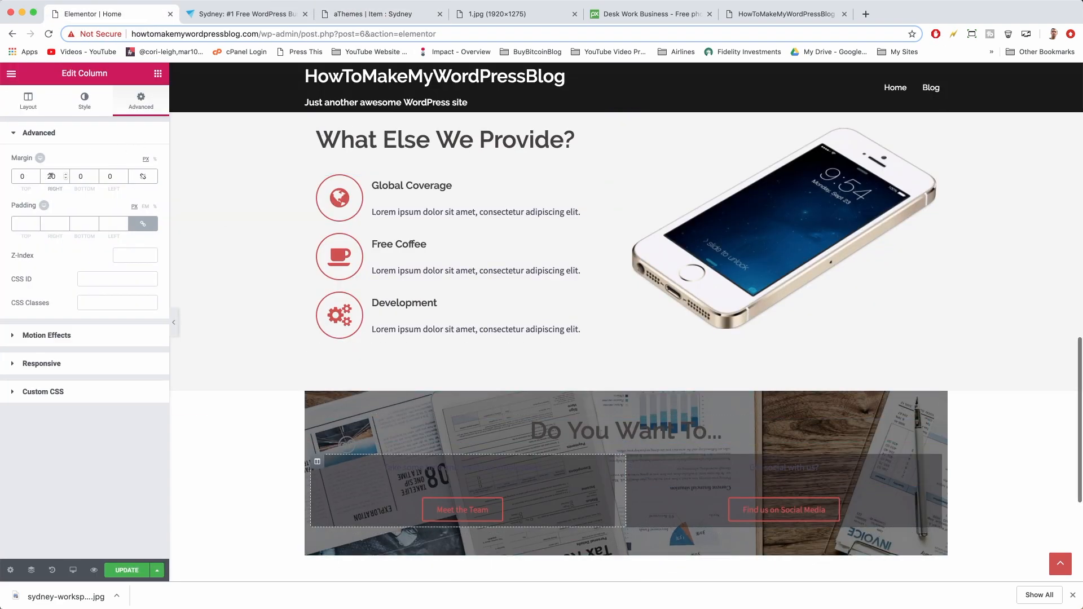
type("16")
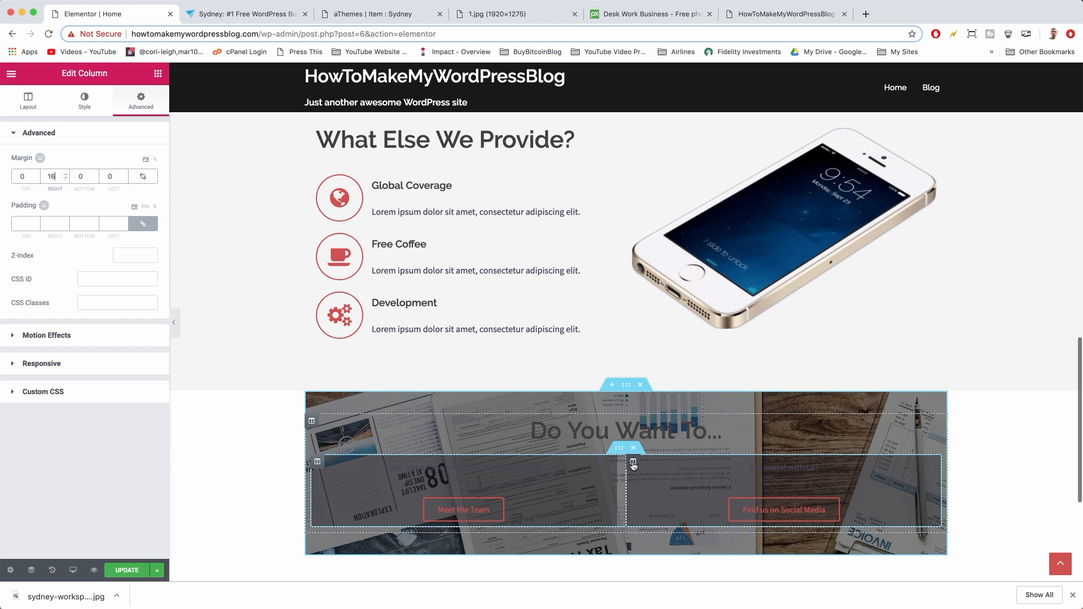
Set the "Find us on Social Media" column's left margin to 16 px, keeping its other margins at 0
left_click(632, 462)
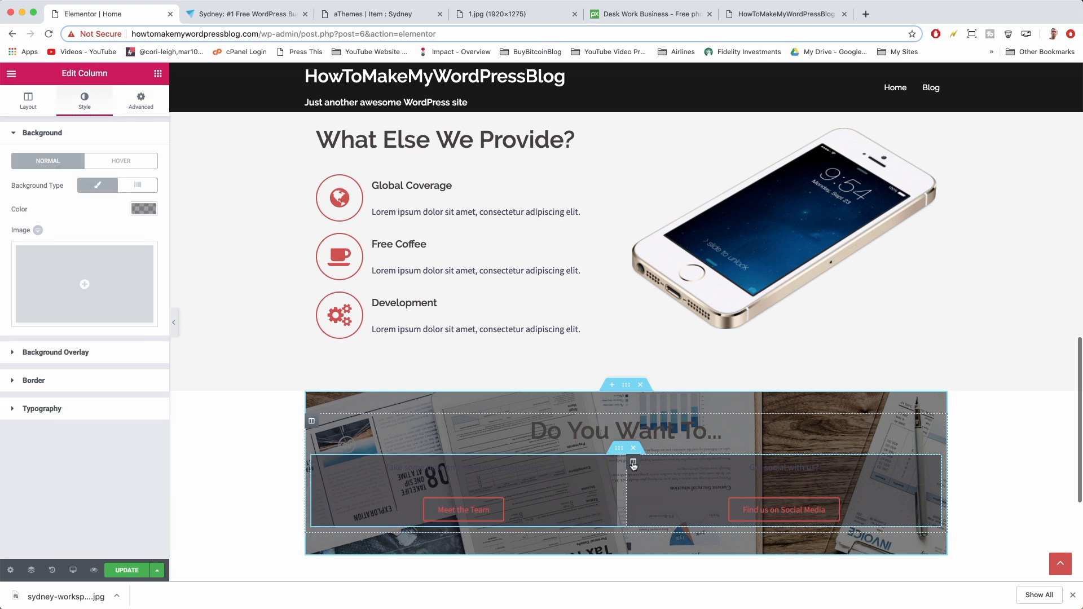
left_click(141, 103)
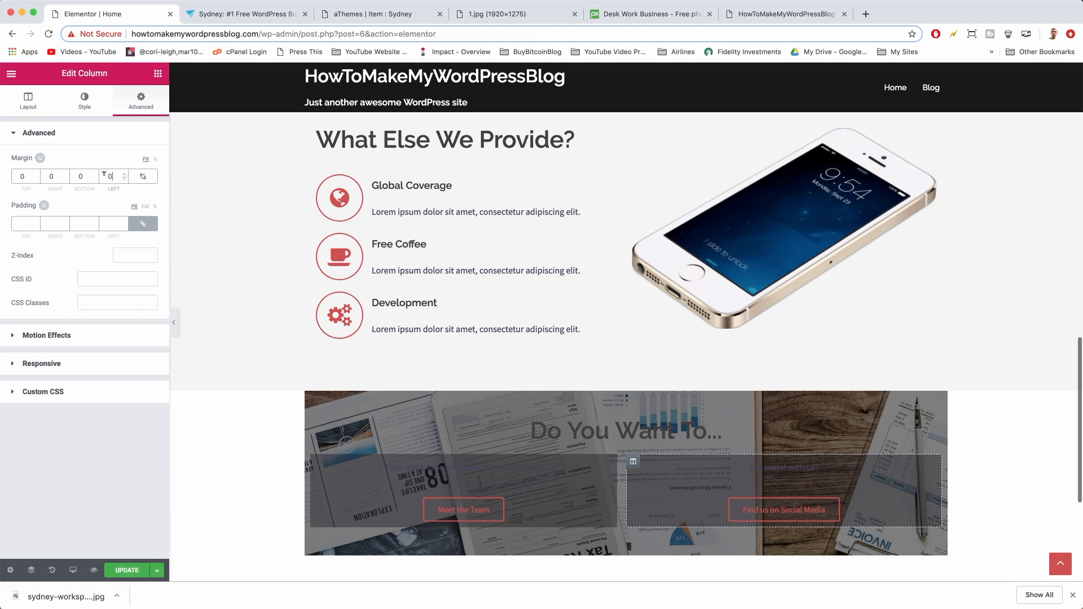
type("16")
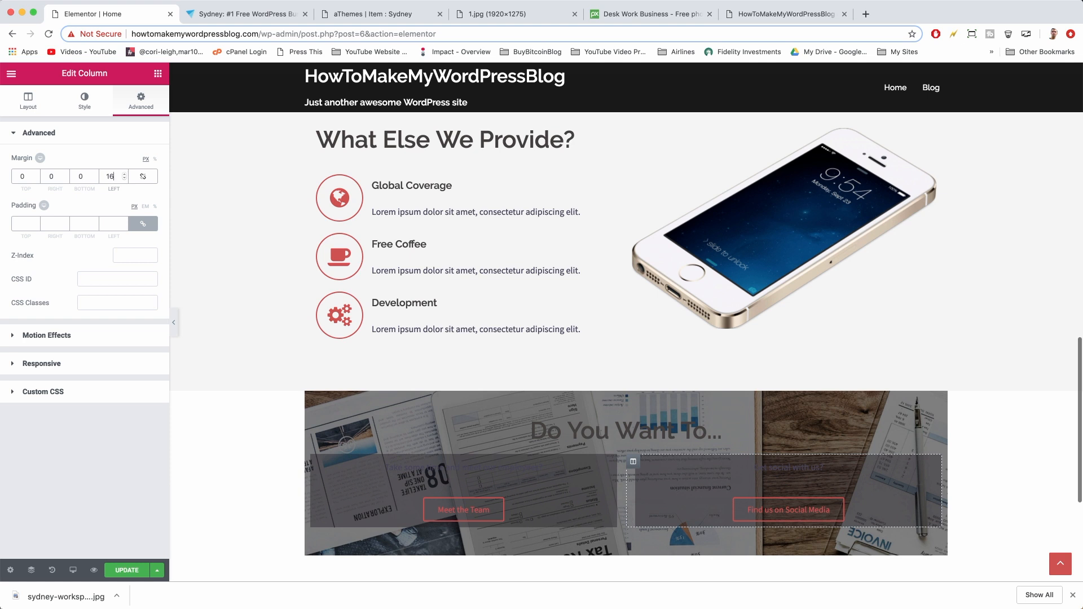
left_click(110, 223)
Unlink the padding values of both inner columns and set each column's bottom padding to 16 px
left_click(317, 466)
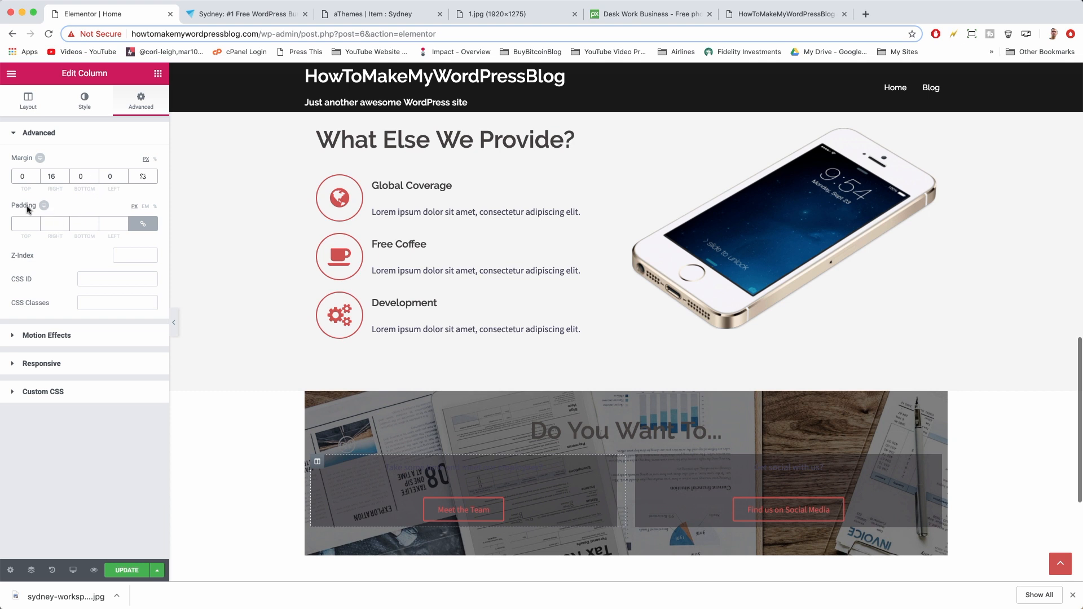
left_click(142, 223)
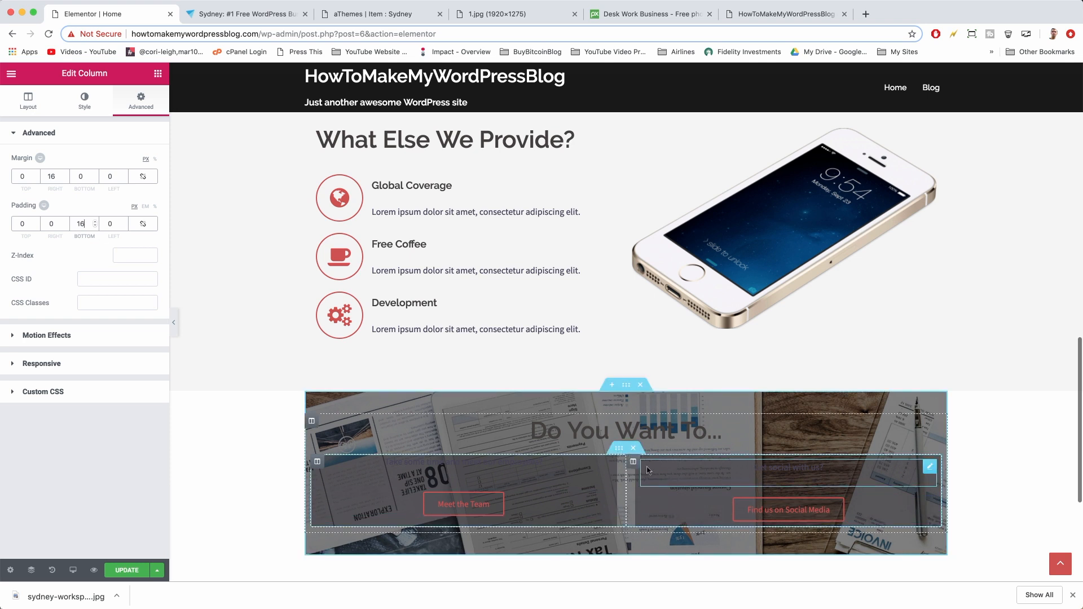
left_click(633, 461)
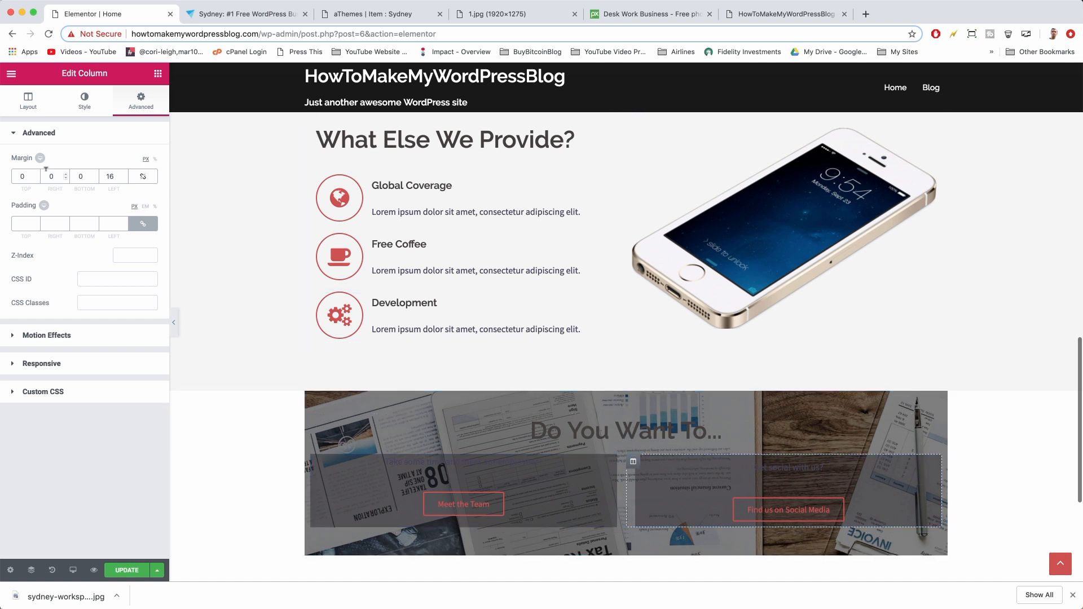
left_click(142, 223)
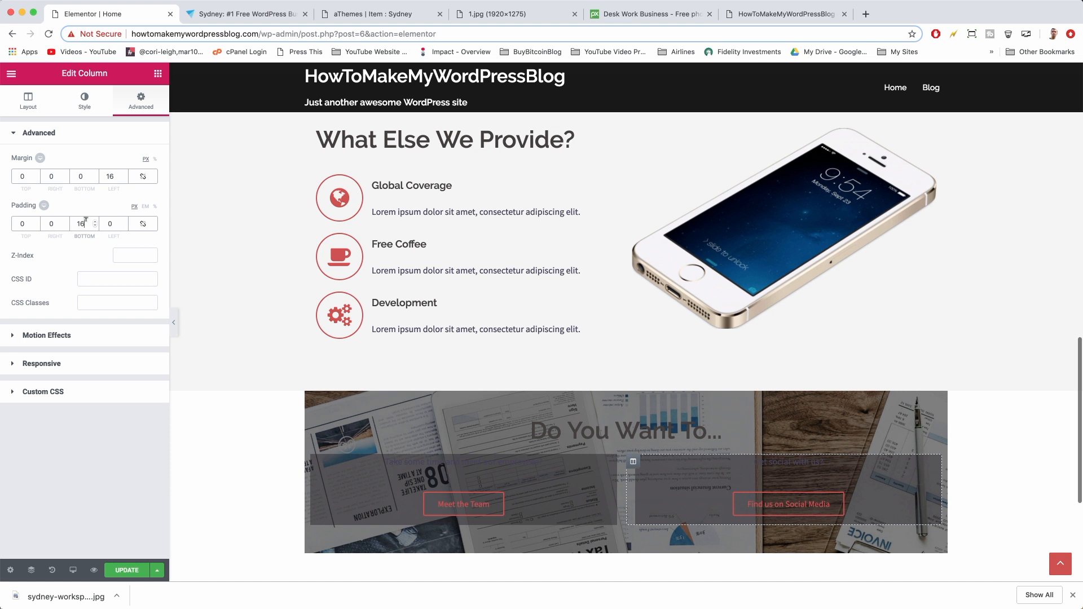
Set the top padding of both the "Find us on Social Media" and "Meet the Team" columns to 16 px
left_click(257, 549)
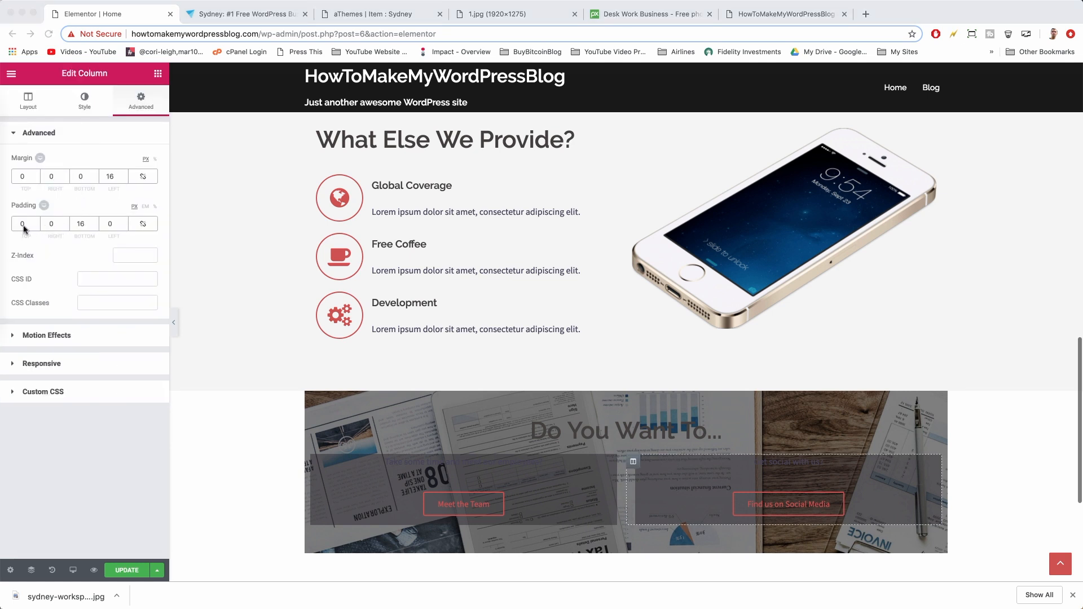
left_click(23, 224)
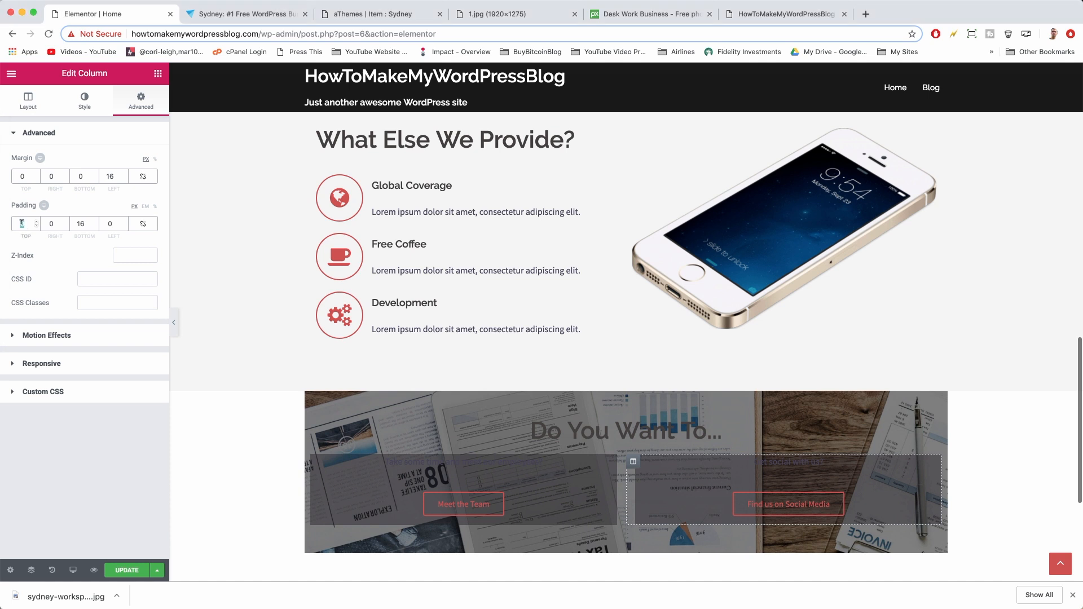
type("16")
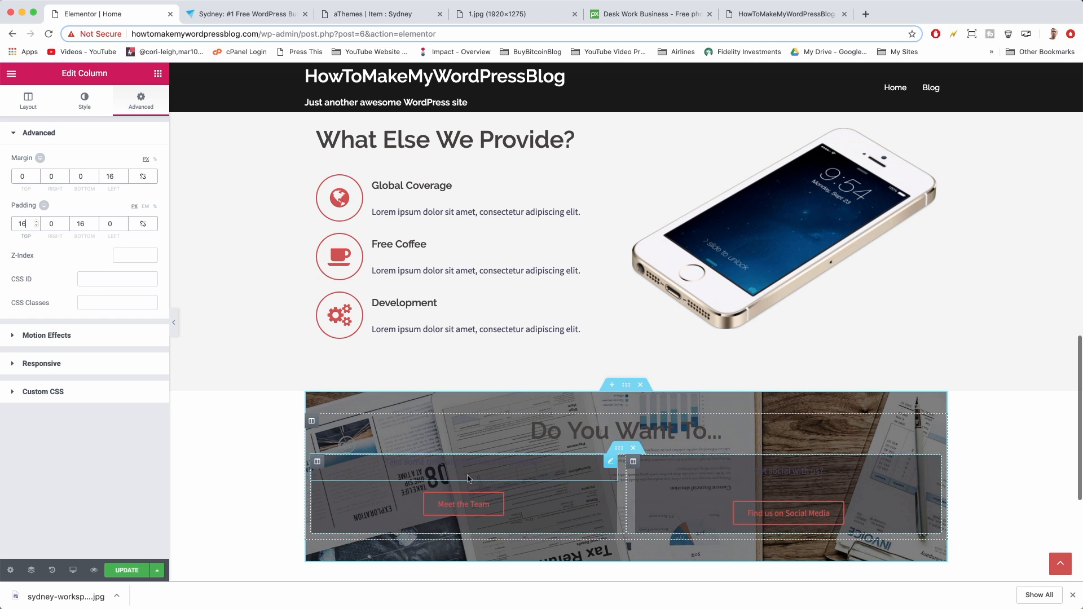
left_click(318, 462)
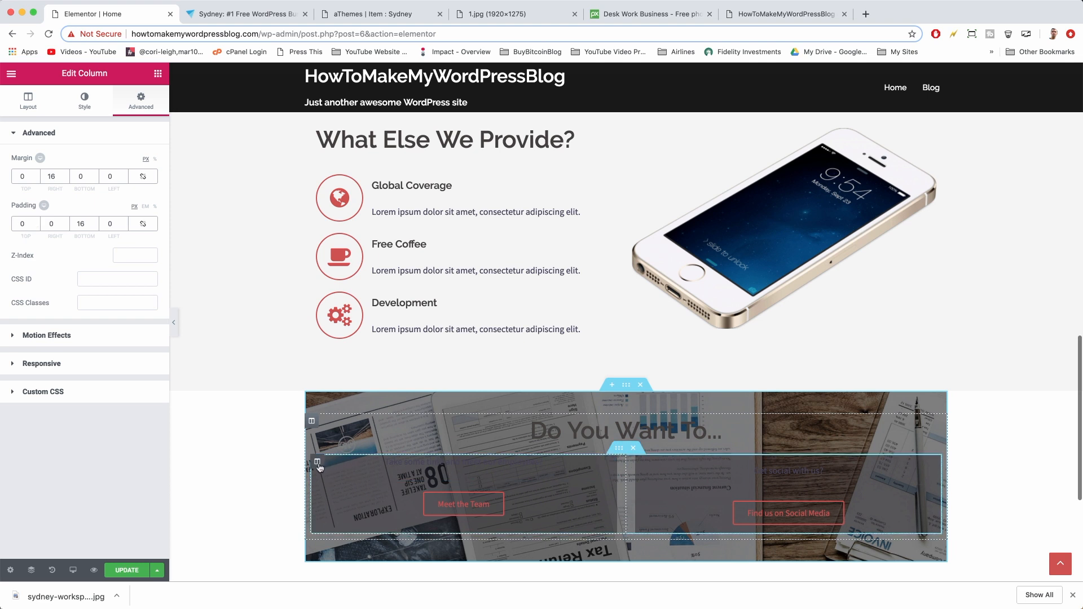
left_click(25, 224)
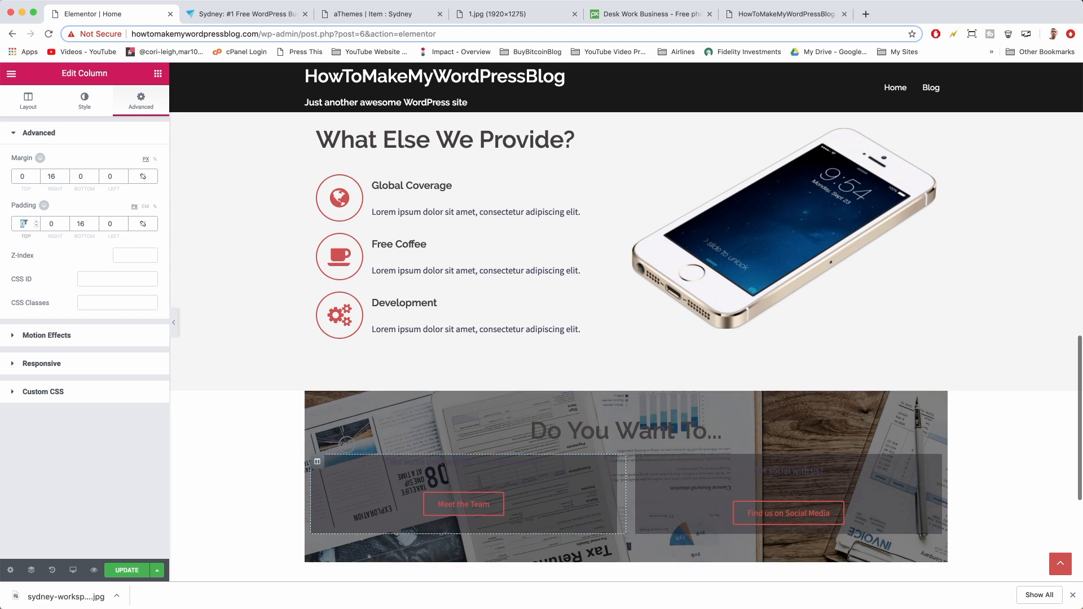
type("16")
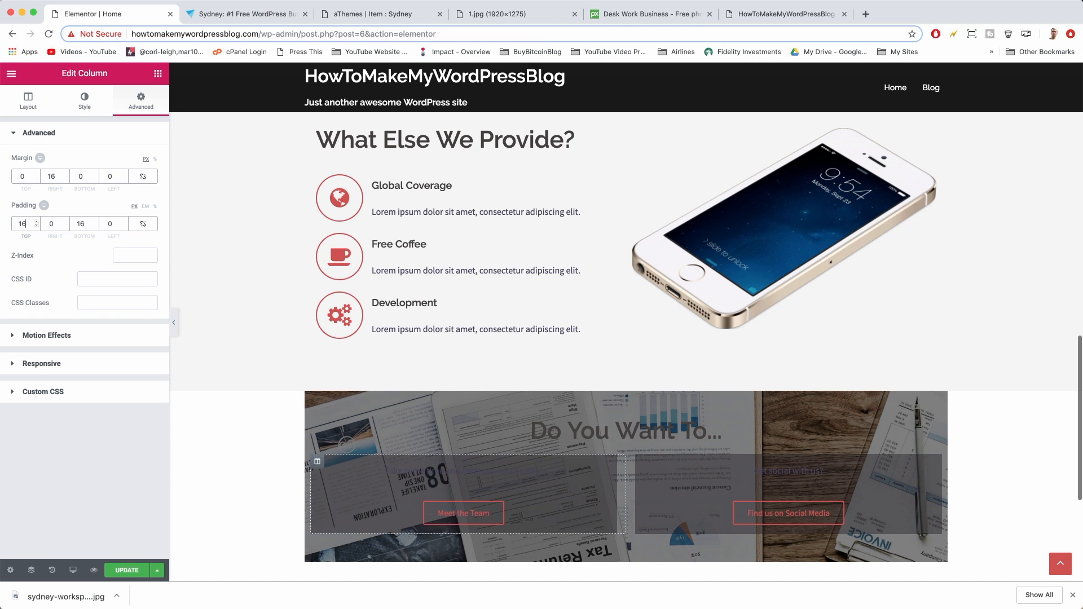
Colour the "Take some time and meet our employees?" text grey #a5a5a5 and copy that colour code
left_click(474, 471)
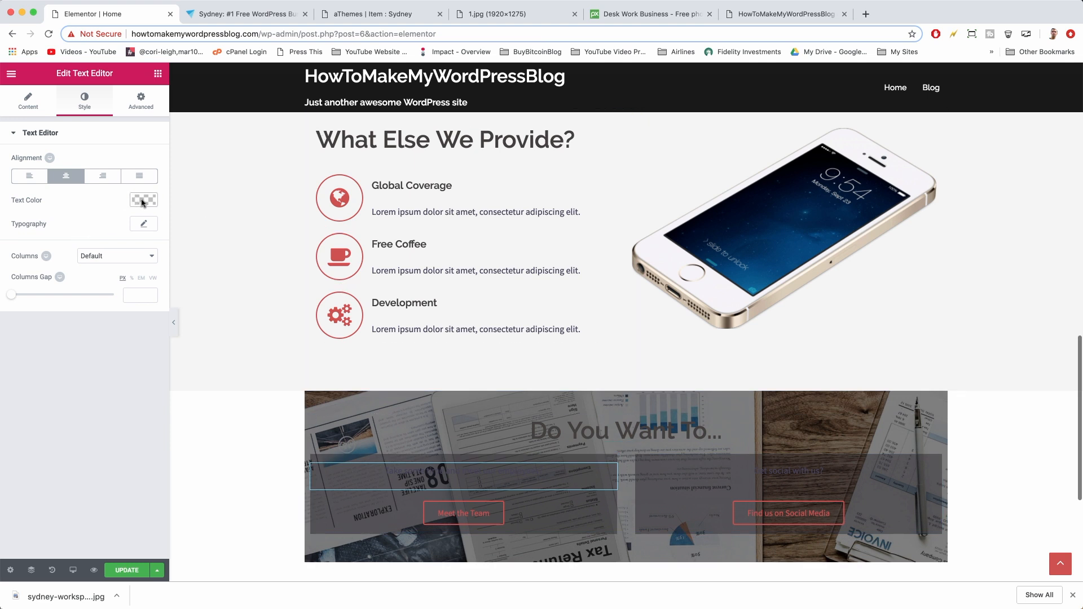
left_click(142, 202)
left_click(54, 245)
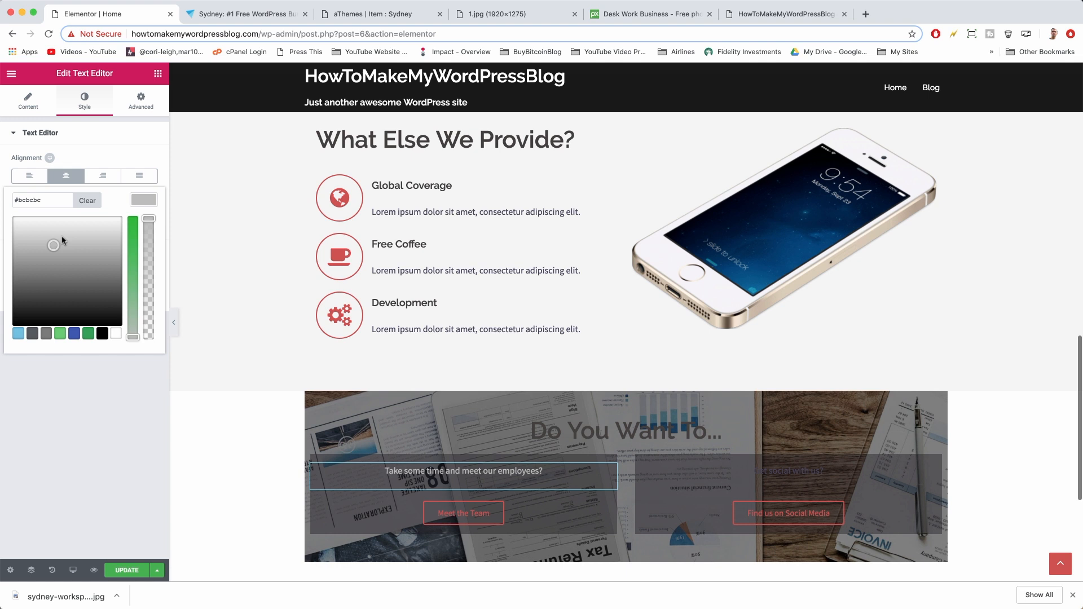
left_click(65, 255)
triple_click(24, 201)
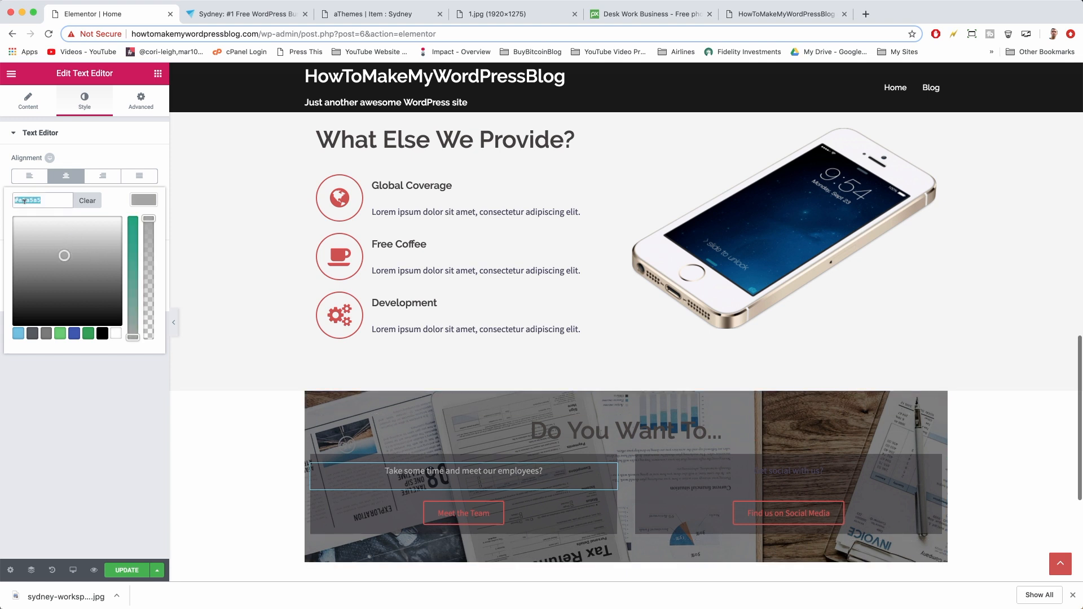
right_click(25, 206)
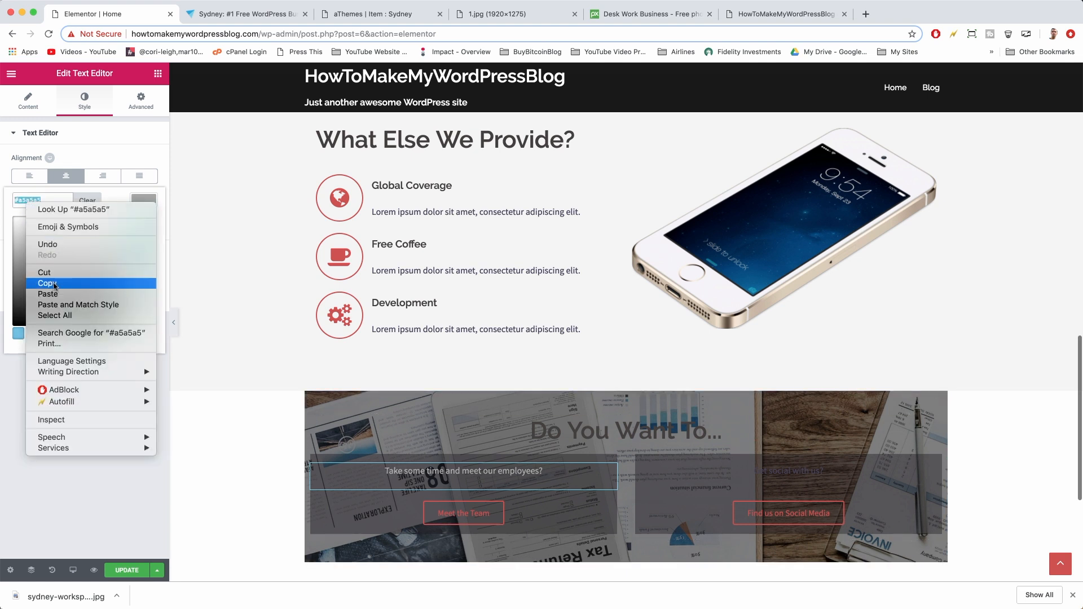
left_click(39, 280)
left_click(119, 146)
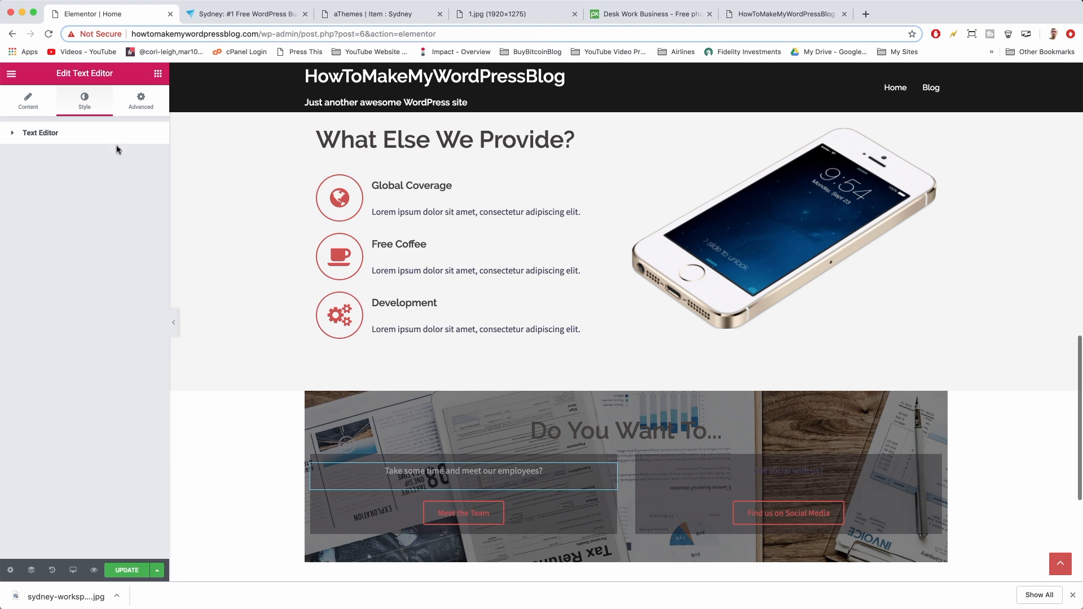
Make the "Take some time and meet our employees?" text bold and enlarge it to just over 23 px
left_click(39, 138)
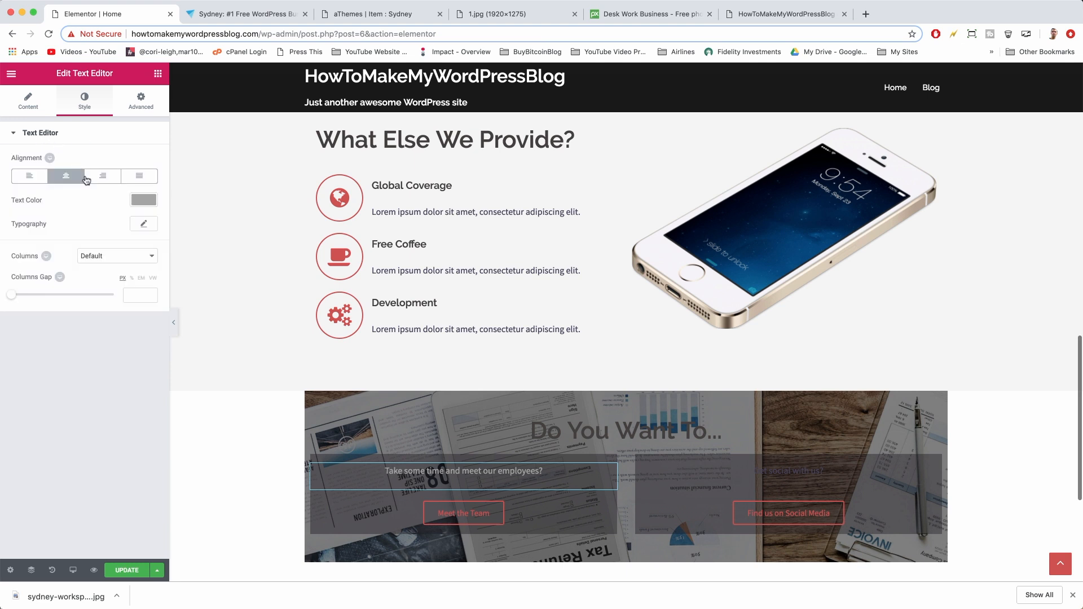
left_click(143, 225)
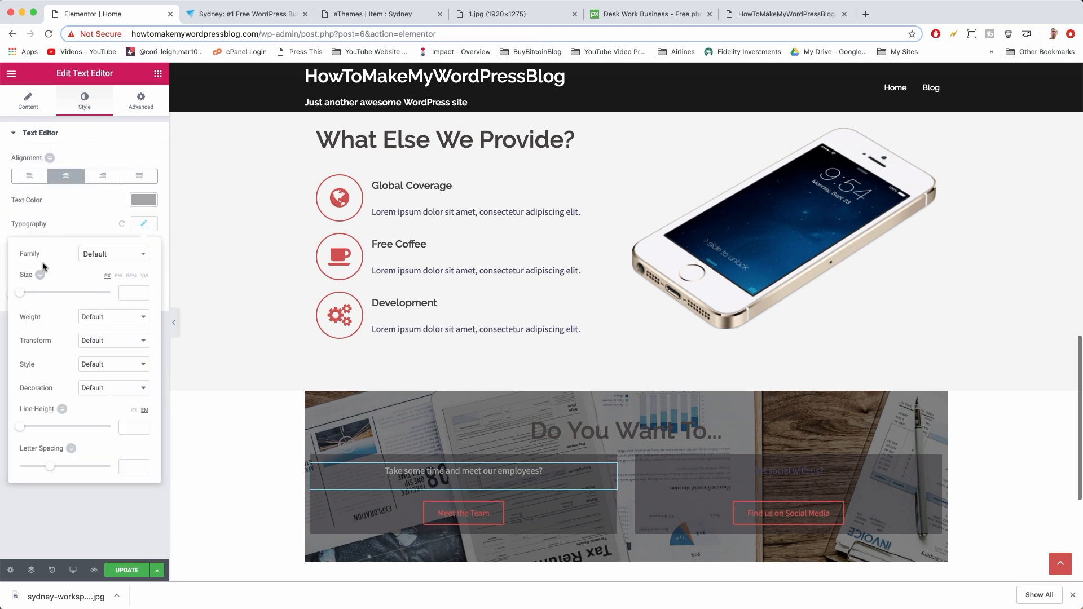
left_click(113, 319)
left_click(106, 336)
left_click_drag(19, 294, 29, 297)
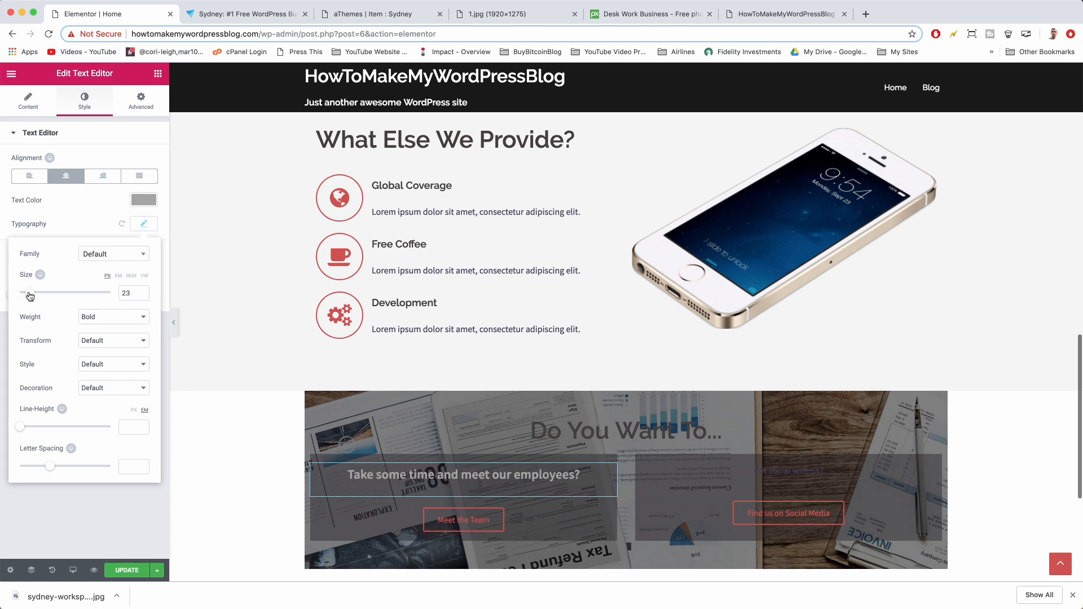
left_click_drag(30, 297, 31, 298)
left_click(569, 463)
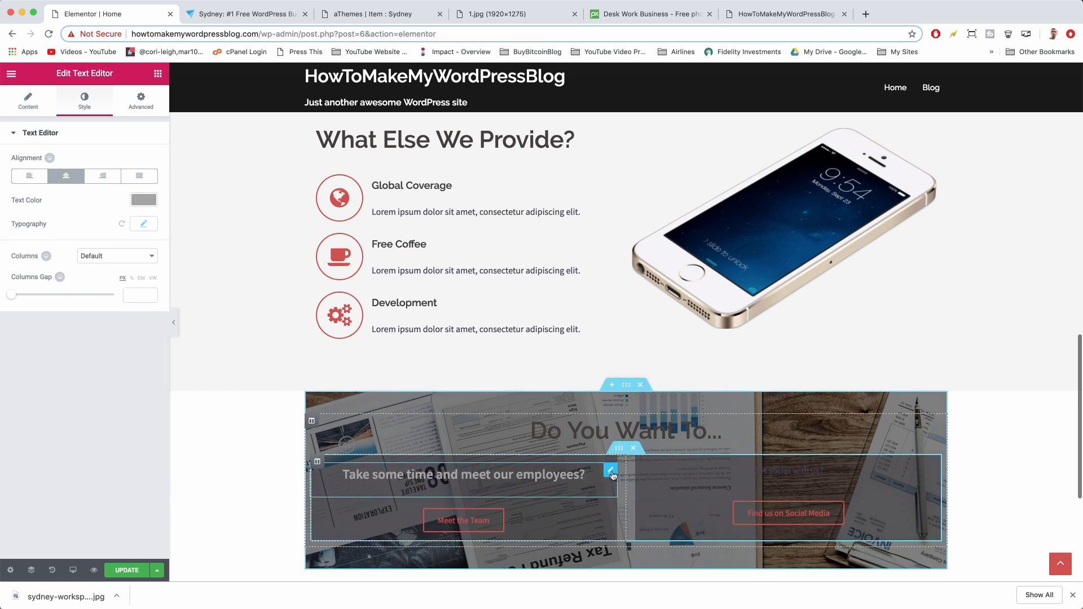
Duplicate the styled employee text into the "Find us on Social Media" column and delete that column's old text widget
right_click(612, 475)
left_click(632, 438)
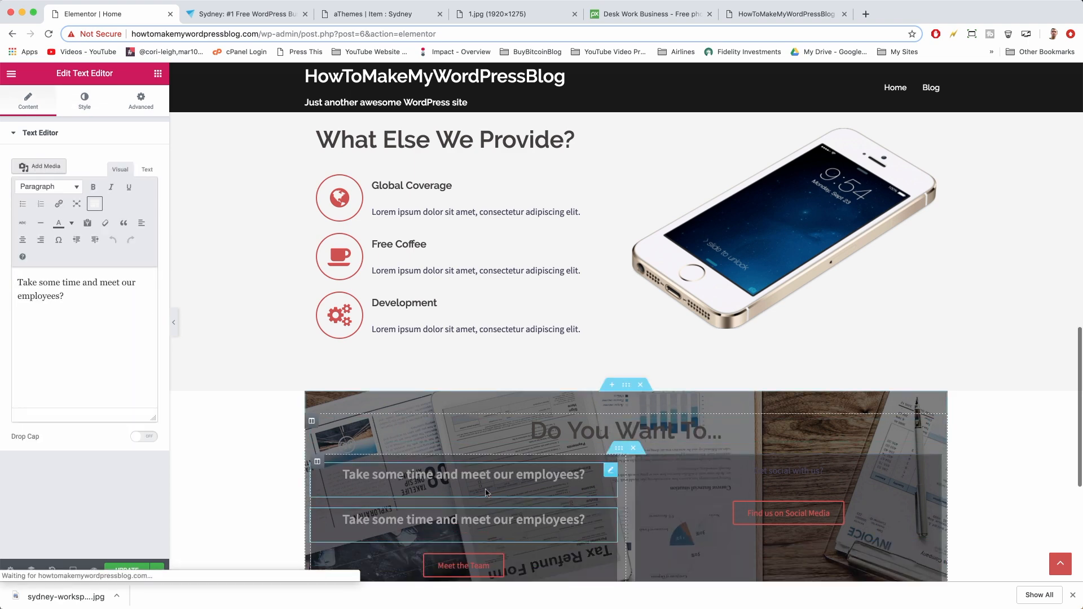
left_click_drag(610, 516, 796, 466)
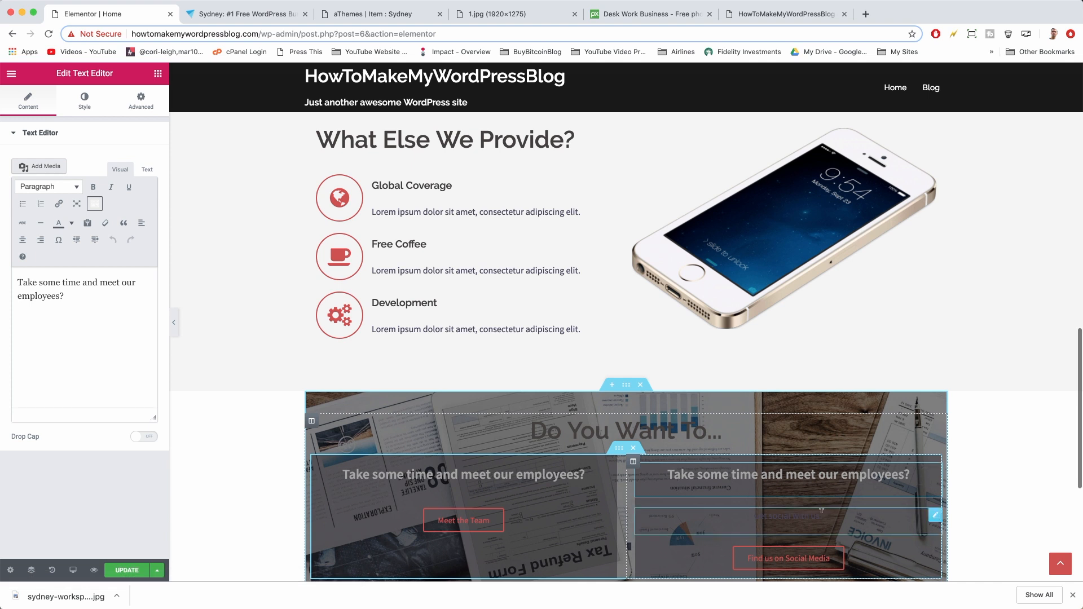
right_click(931, 514)
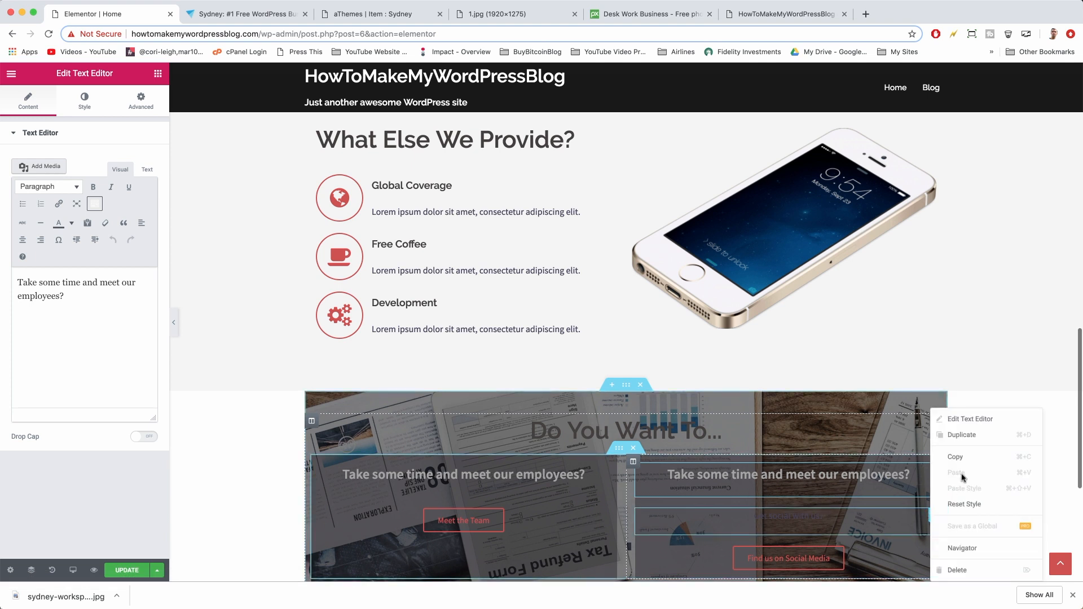
left_click(963, 570)
Replace the duplicated text above the "Find us on Social Media" button with "Get social with us?"
left_click(789, 475)
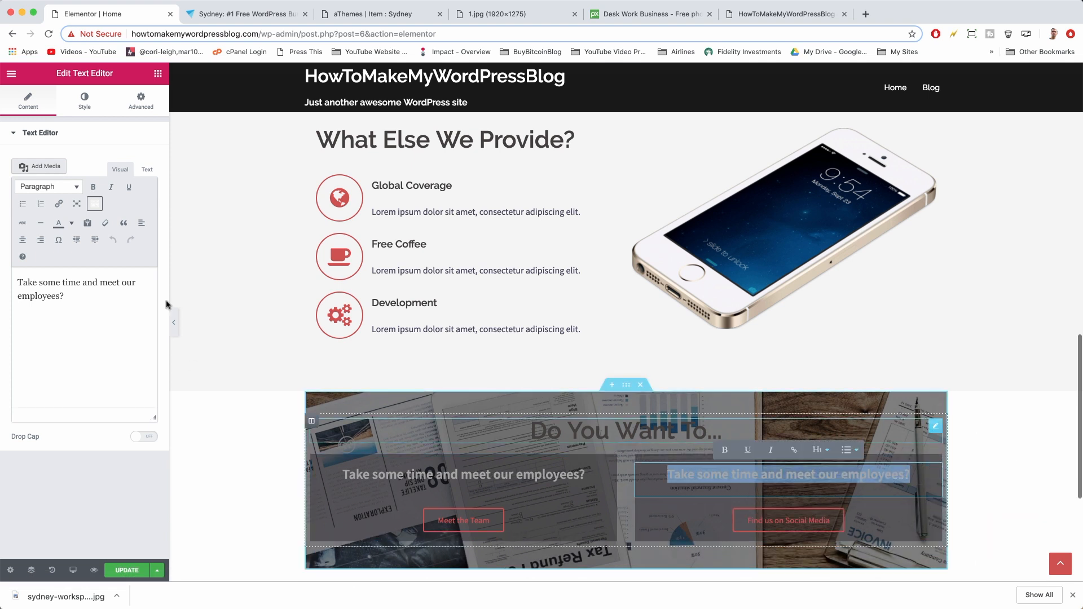
triple_click(85, 289)
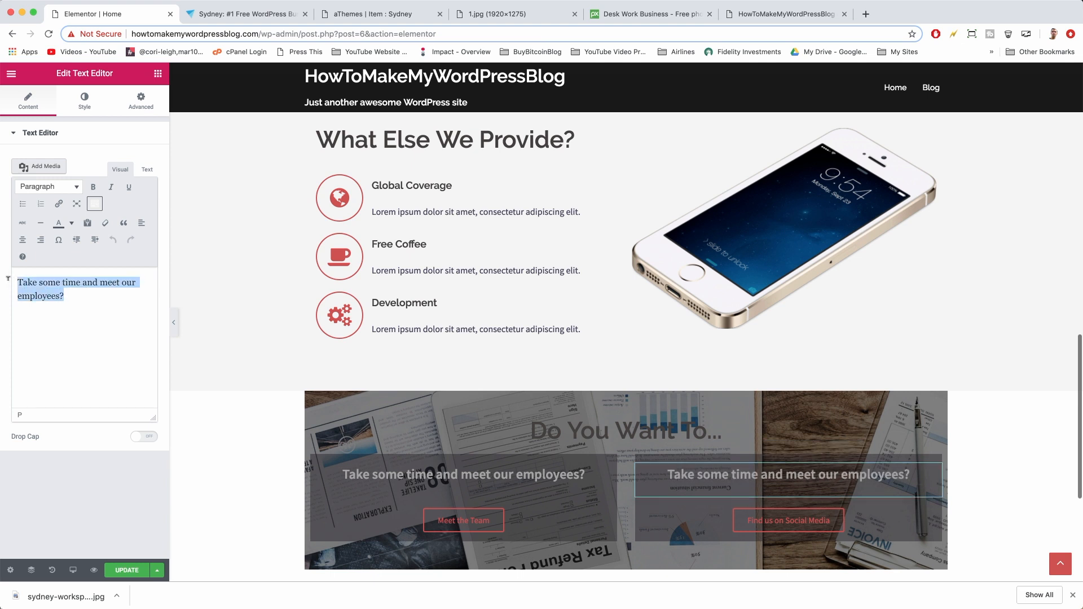
type("Get socia")
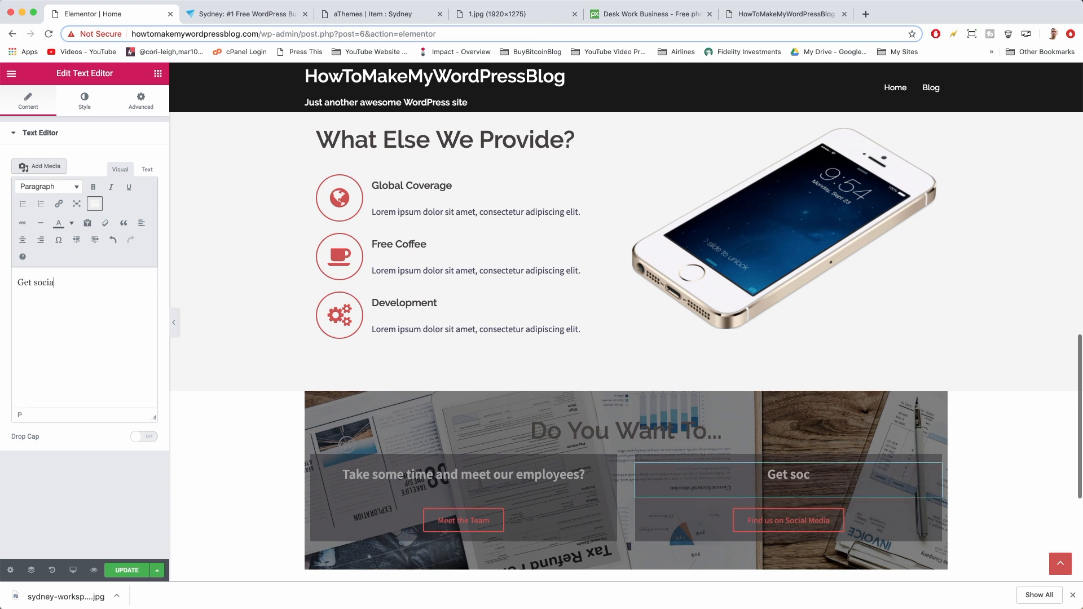
type("l with us?")
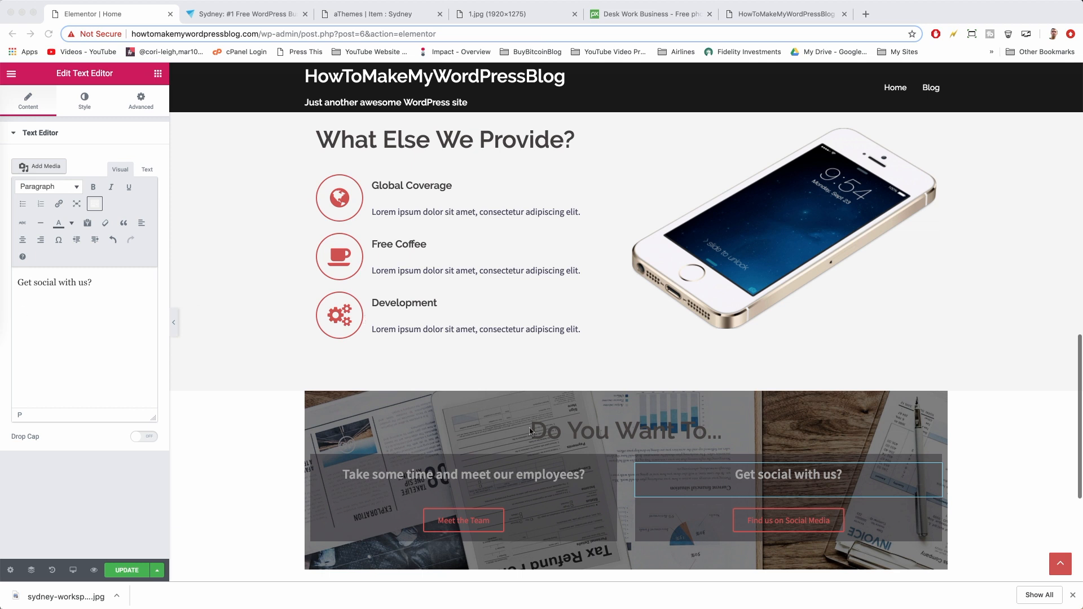
Copy the "Meet the Team" button's text colour #d65050 and apply it to the "Do You Want To..." heading
left_click(560, 428)
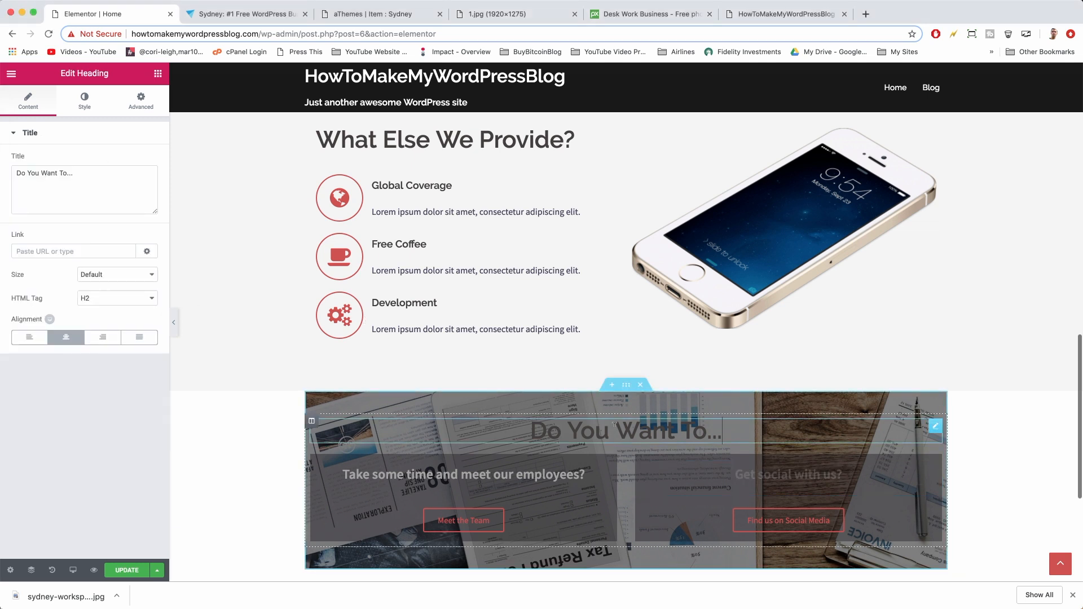
left_click(465, 525)
left_click(85, 102)
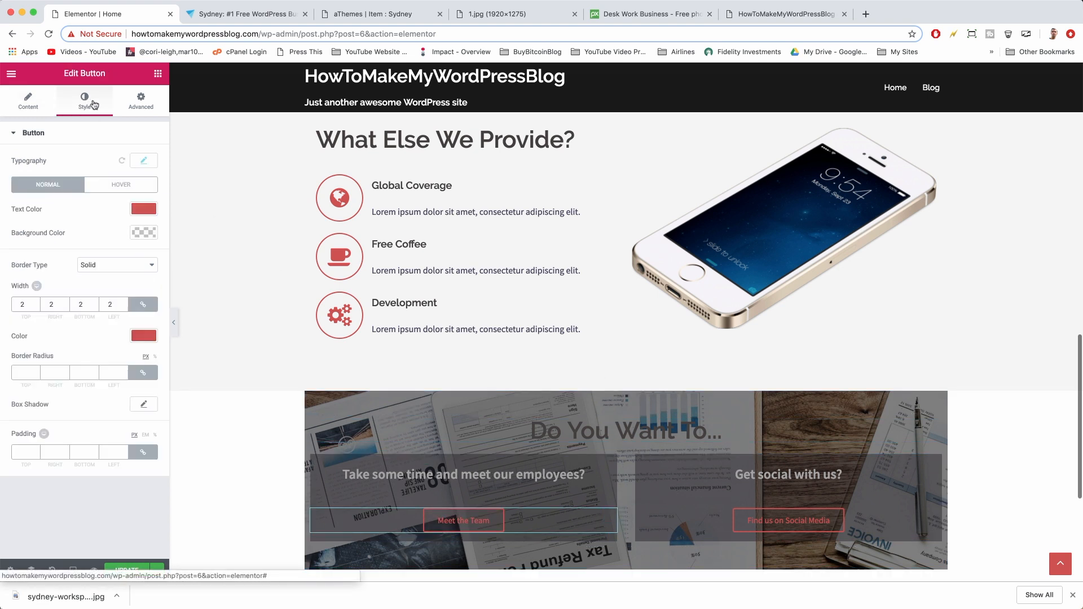
left_click(144, 209)
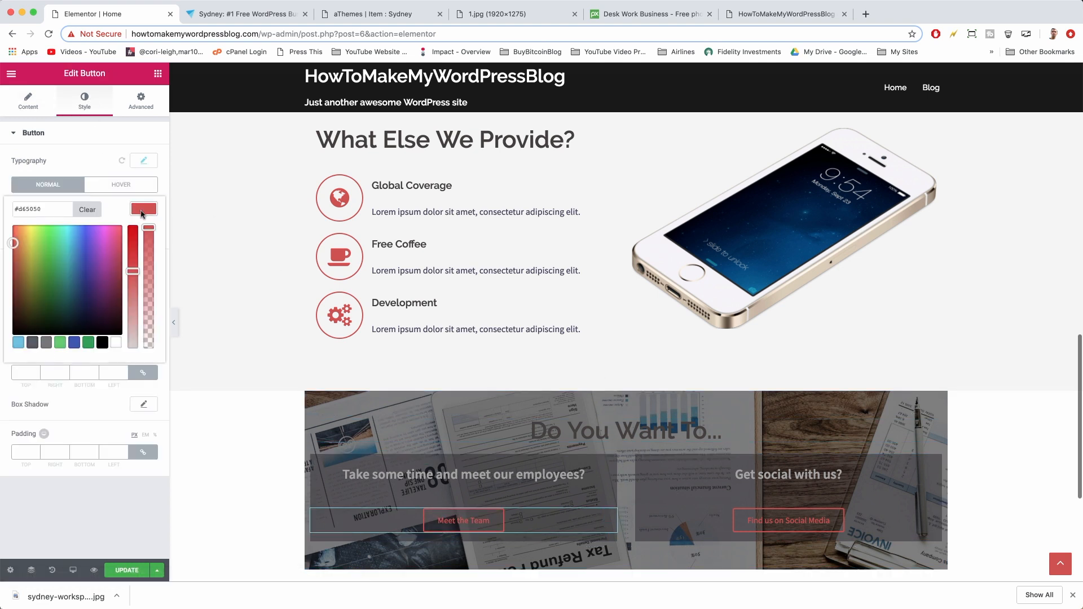
left_click_drag(40, 212, 13, 210)
right_click(31, 208)
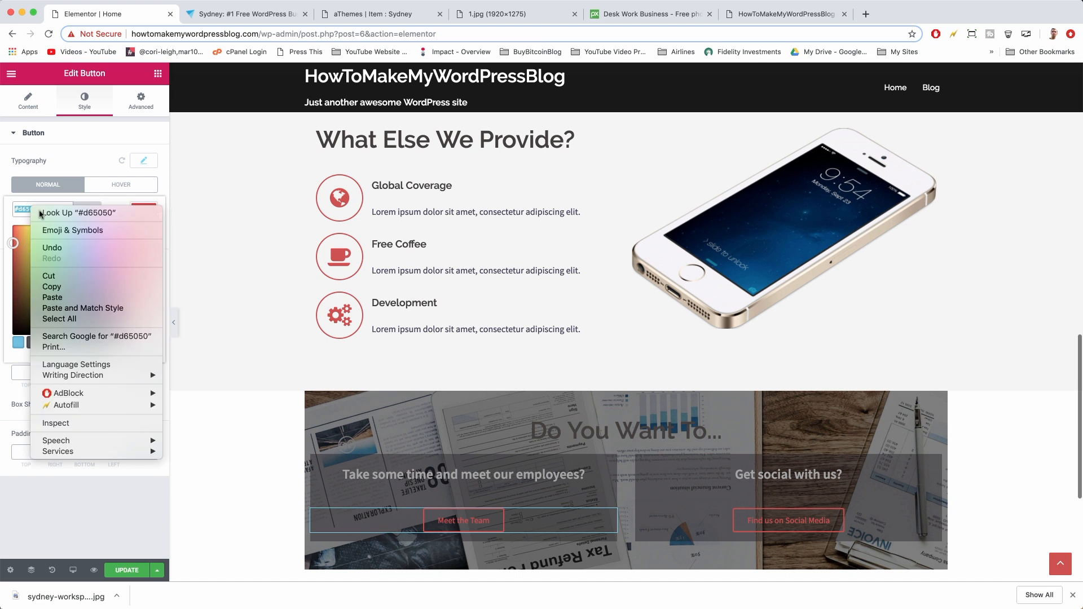
left_click(52, 287)
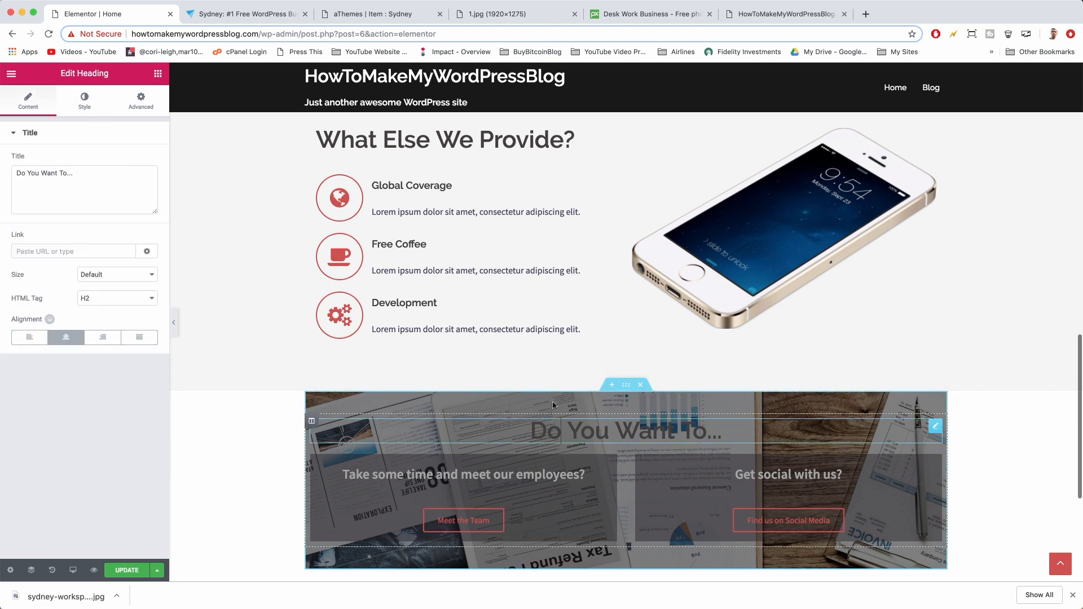
left_click(86, 106)
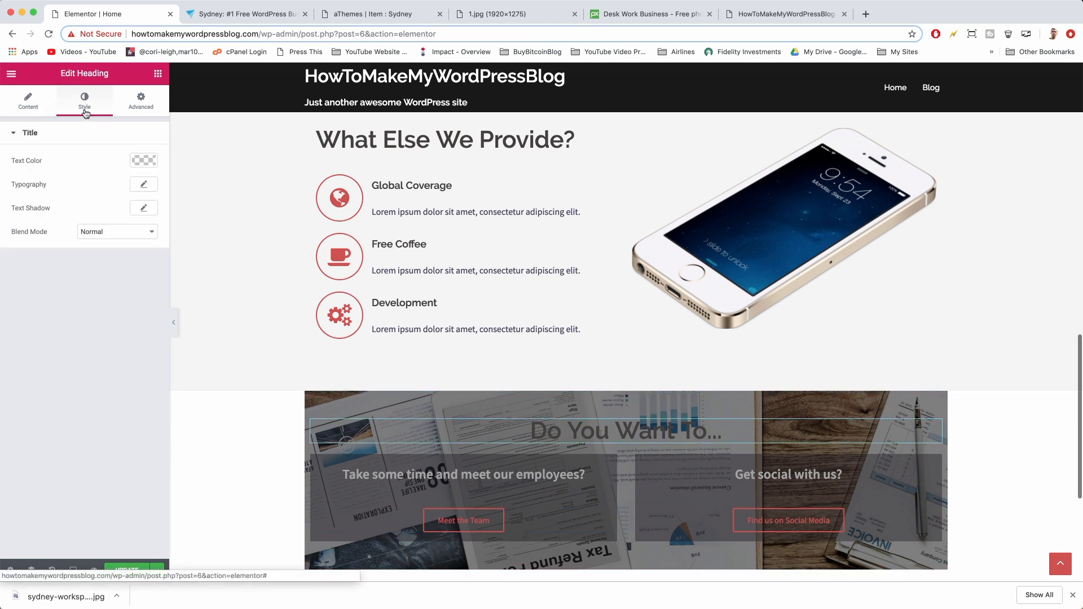
left_click(144, 162)
right_click(23, 157)
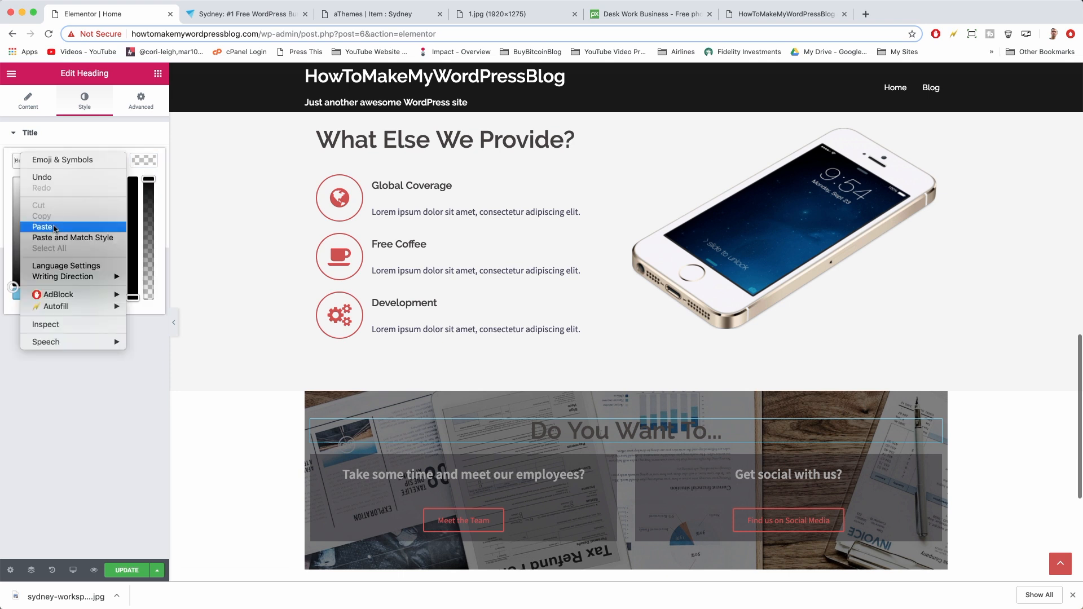
left_click(54, 228)
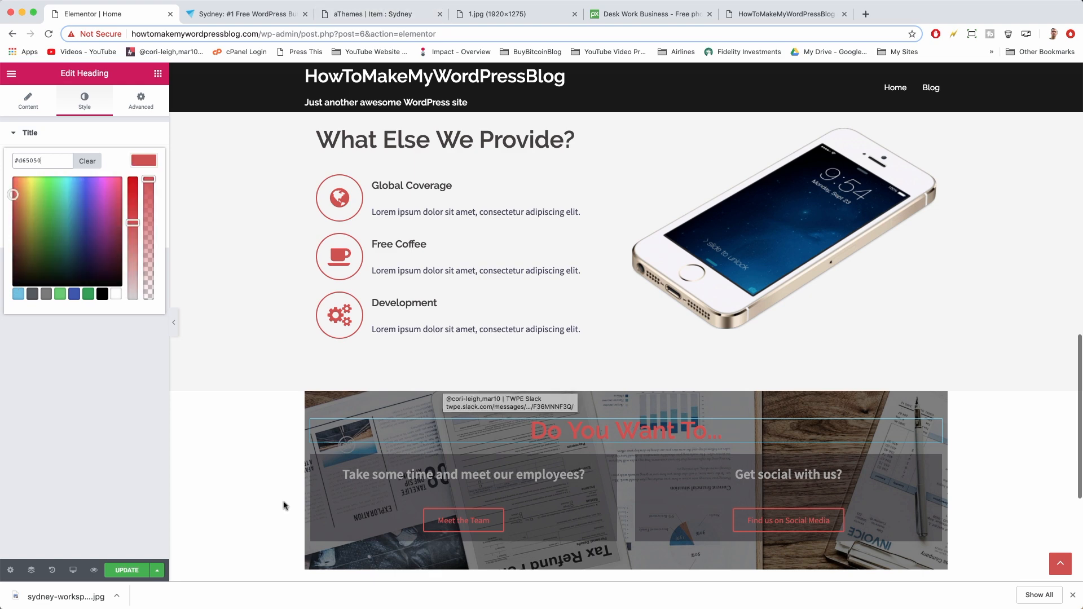
Stretch the "Do You Want To..." section to the full width of the page
scroll(661, 437, "down", 3)
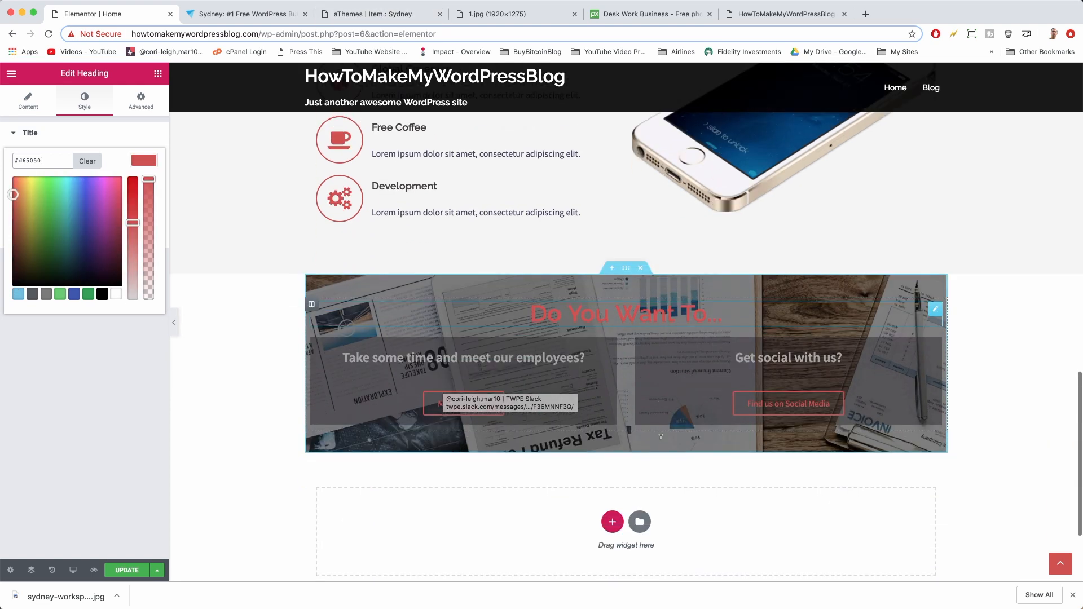
scroll(625, 278, "down", 1)
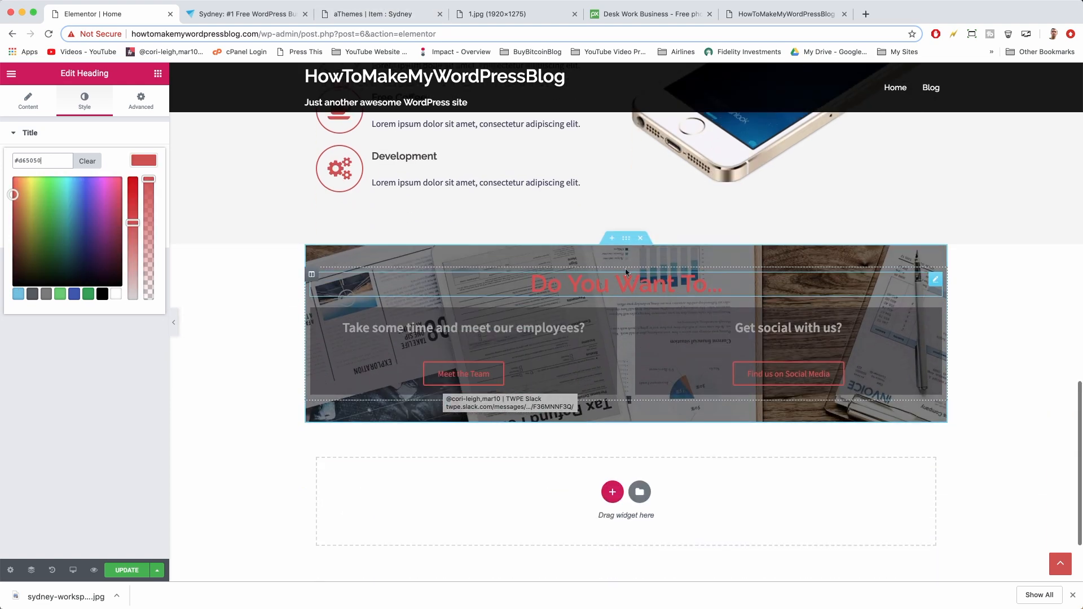
left_click(628, 240)
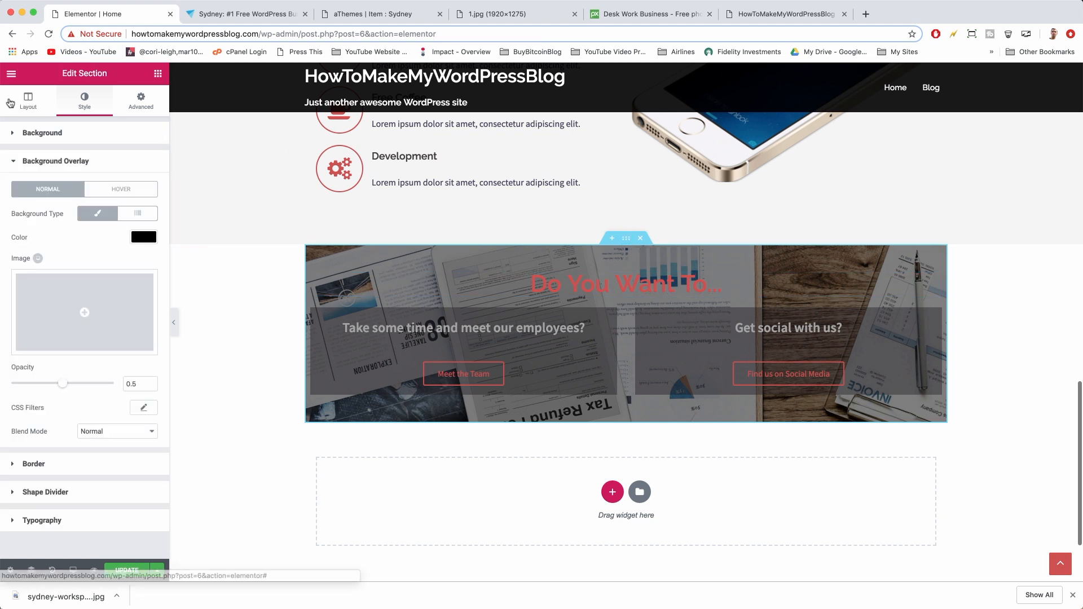
left_click(48, 108)
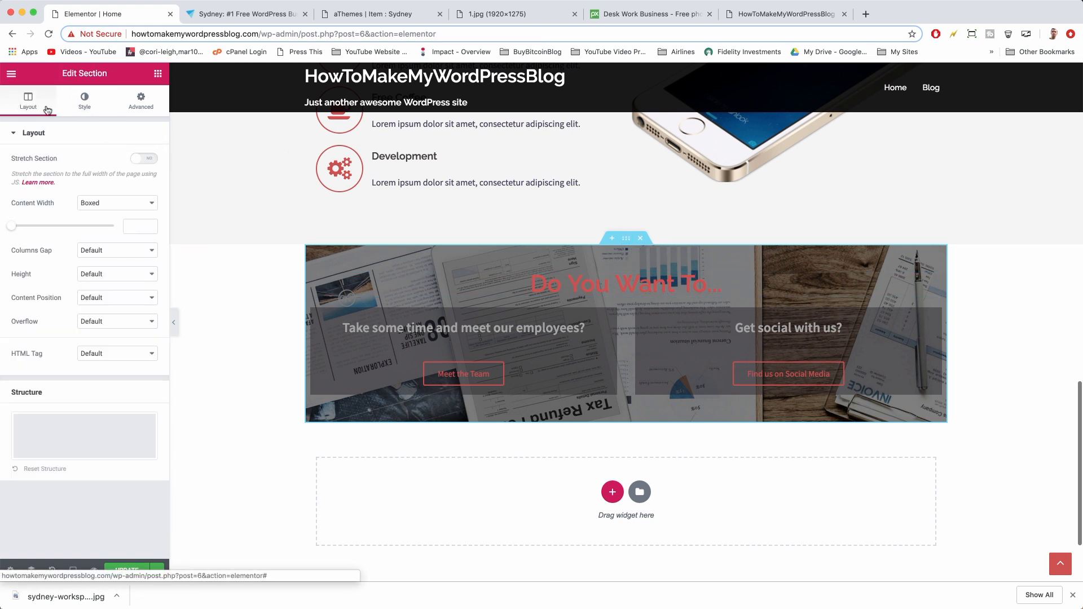
left_click(141, 160)
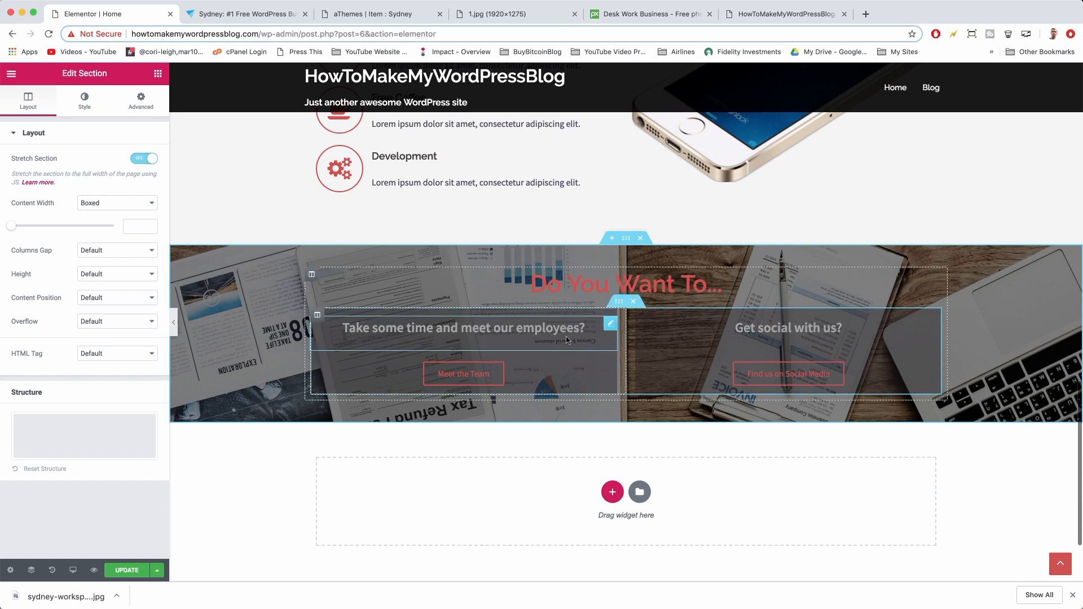
Compare with the Sydney demo's "Do You Want To..." section and set the Elementor section's background overlay colour to #000000
left_click(370, 18)
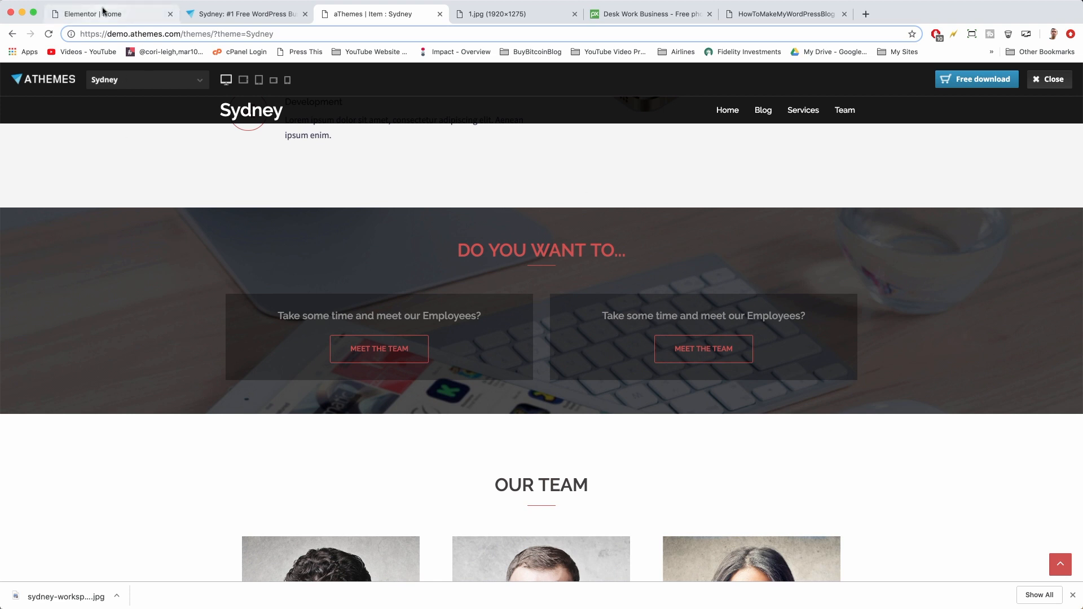
left_click(104, 12)
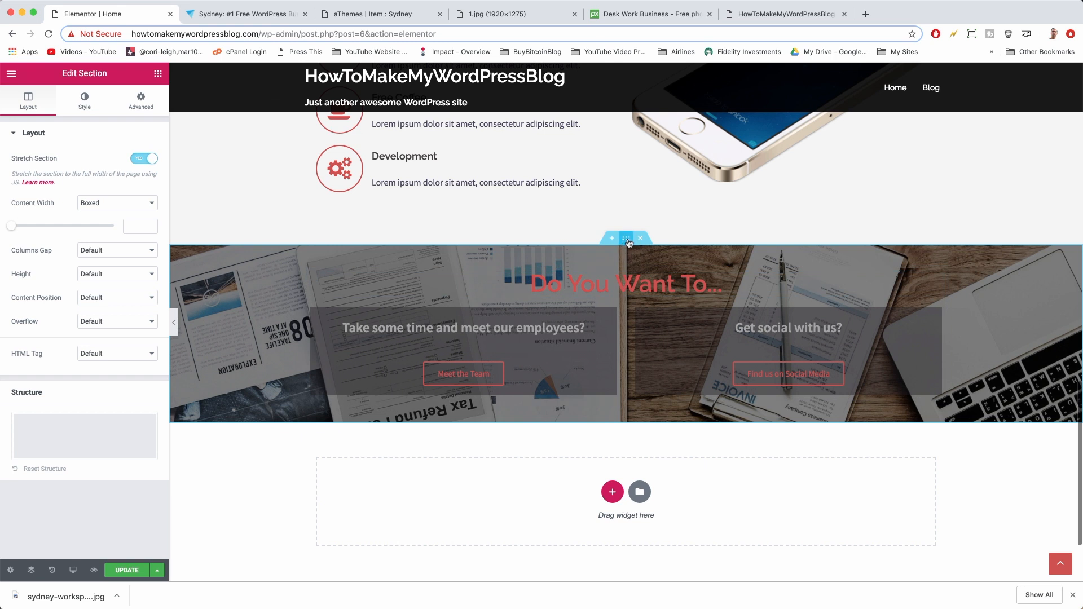
left_click(85, 106)
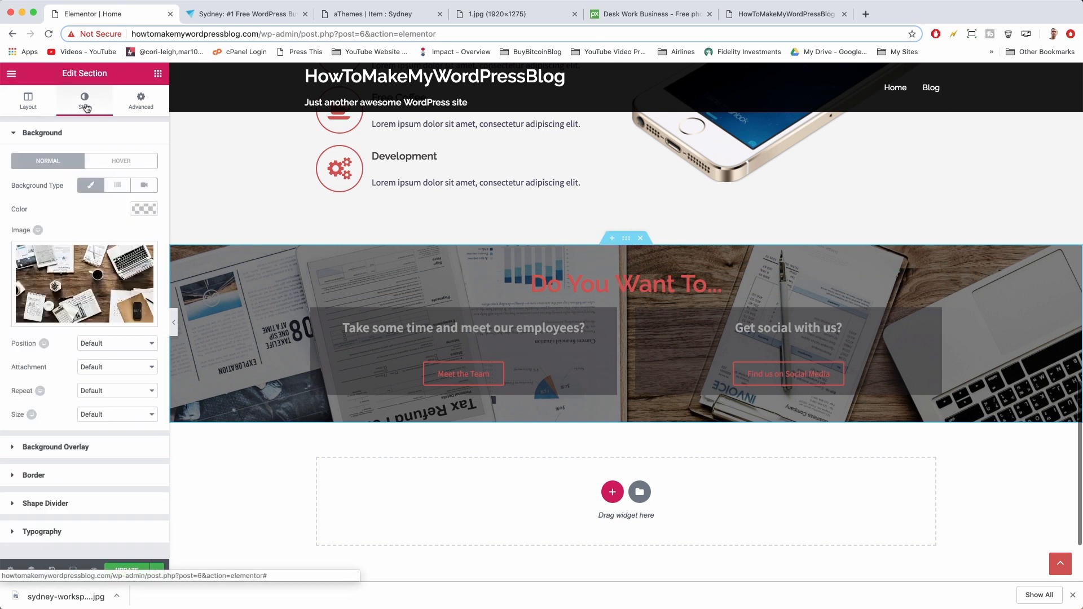
left_click(78, 449)
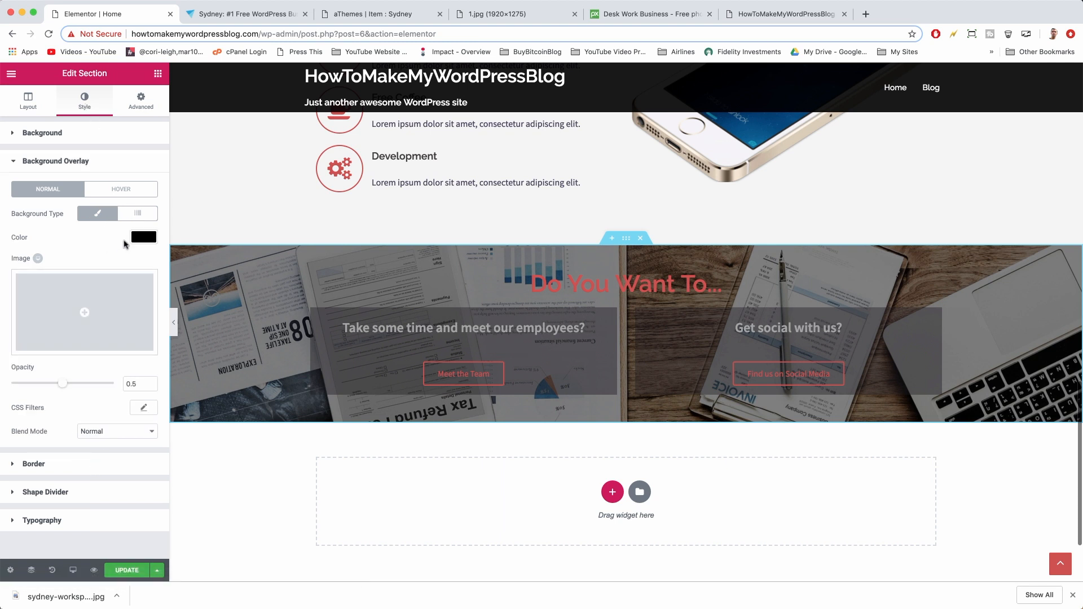
left_click(142, 237)
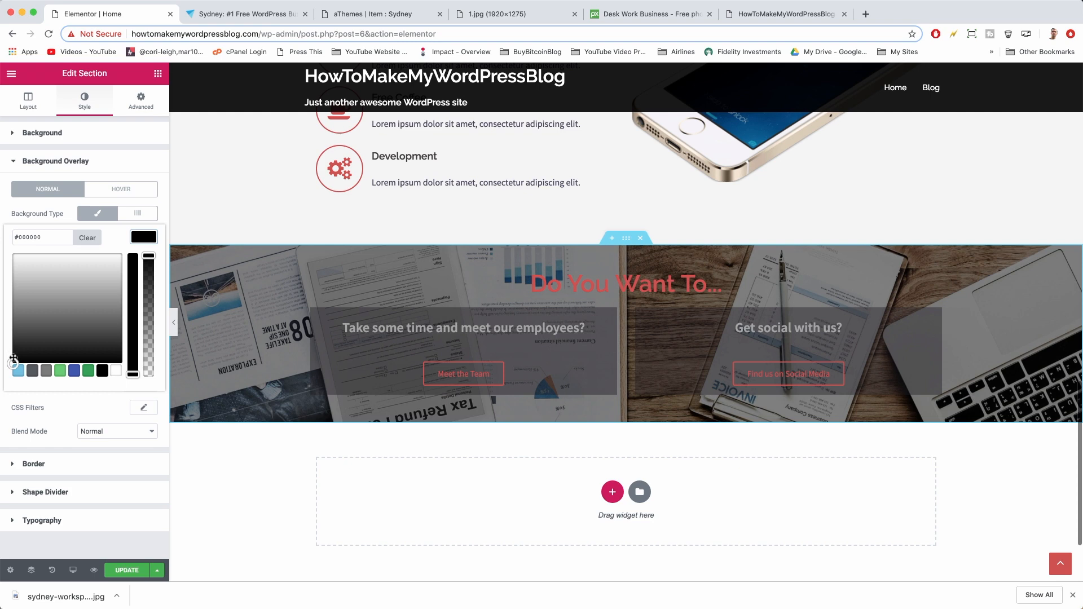
mouse_move(13, 365)
left_mouse_down()
mouse_move(34, 299)
mouse_move(12, 358)
left_mouse_up()
double_click(30, 237)
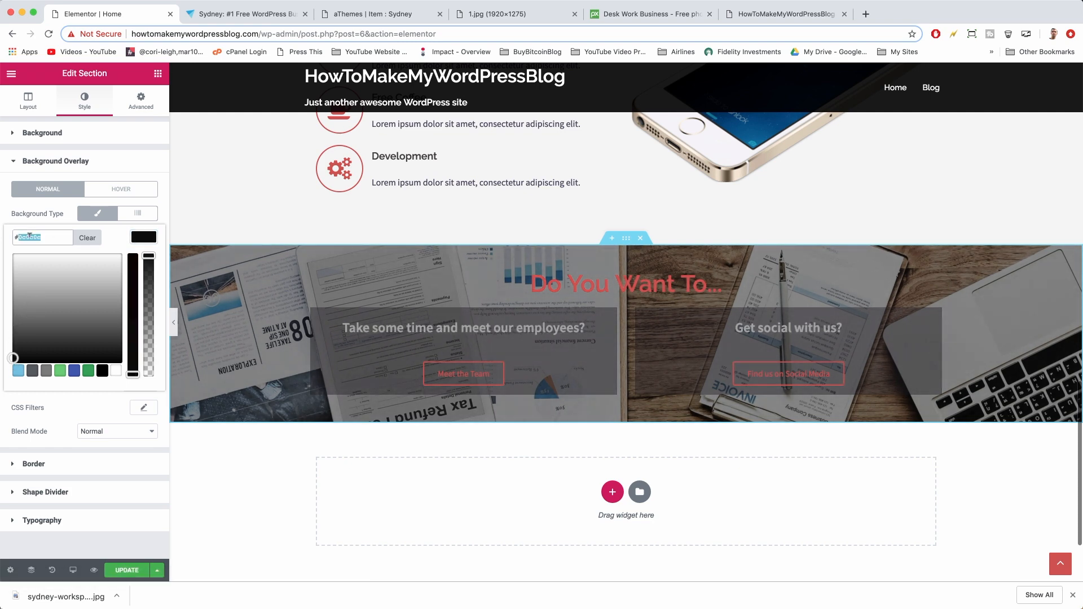
type("00")
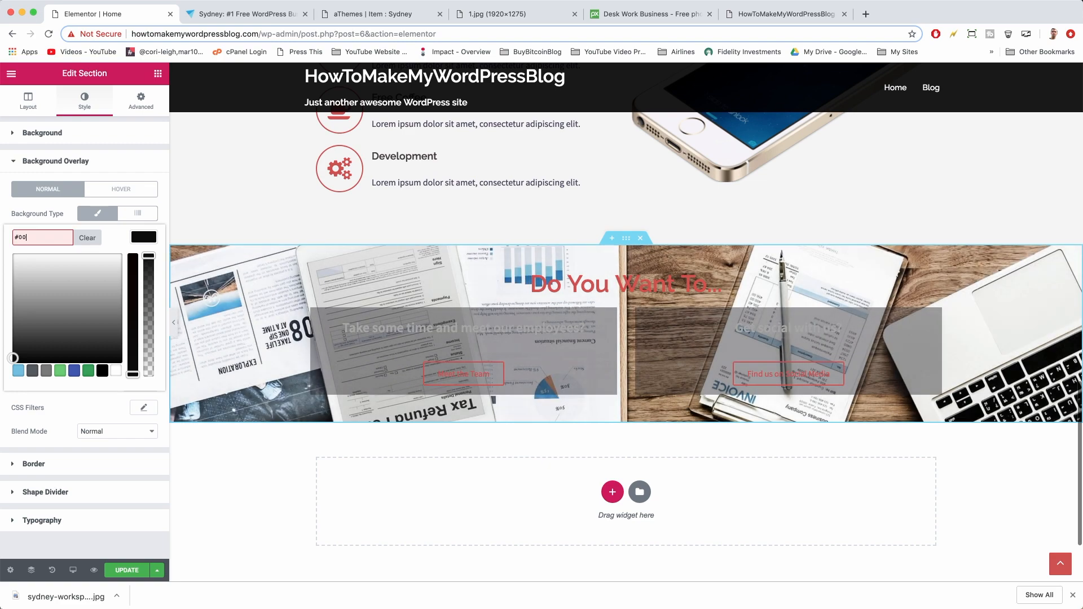
type("000000")
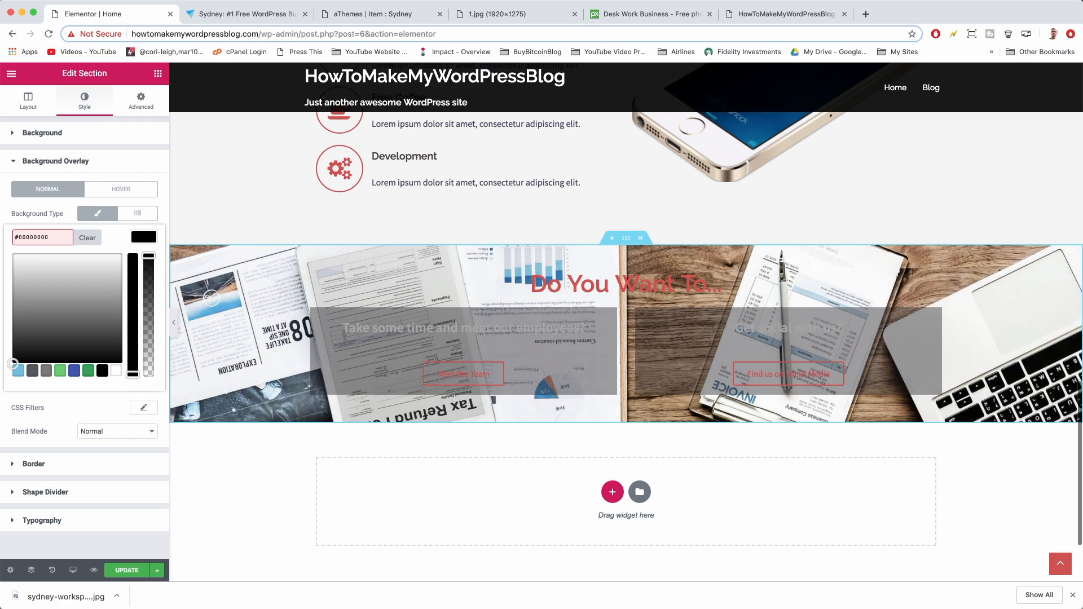
key("BackSpace")
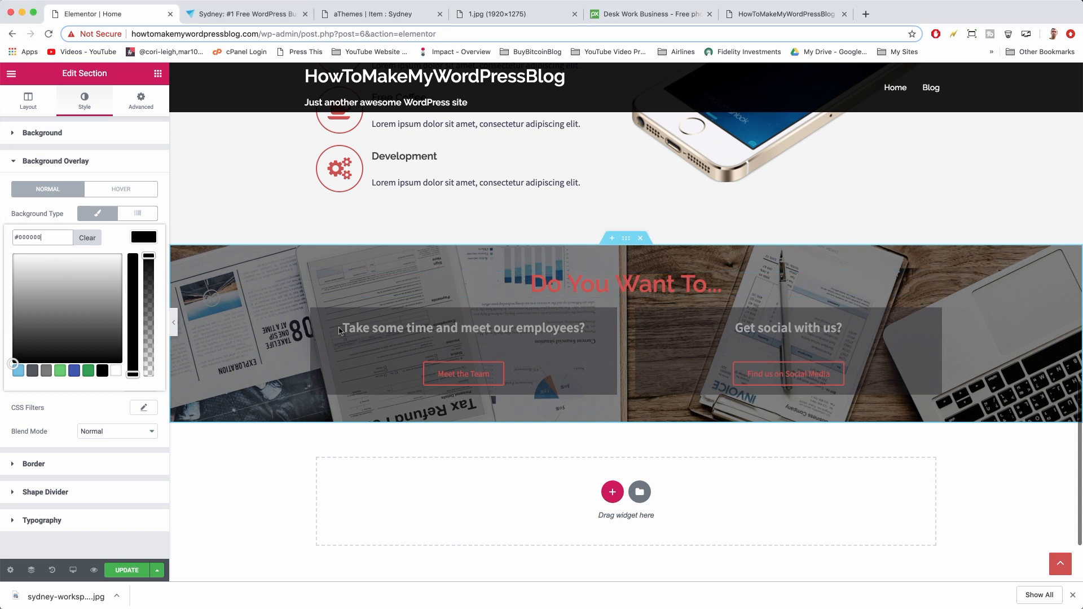
Set the "Meet the Team" column's background colour to translucent black, rgba(0,0,0,0.54)
left_click(317, 316)
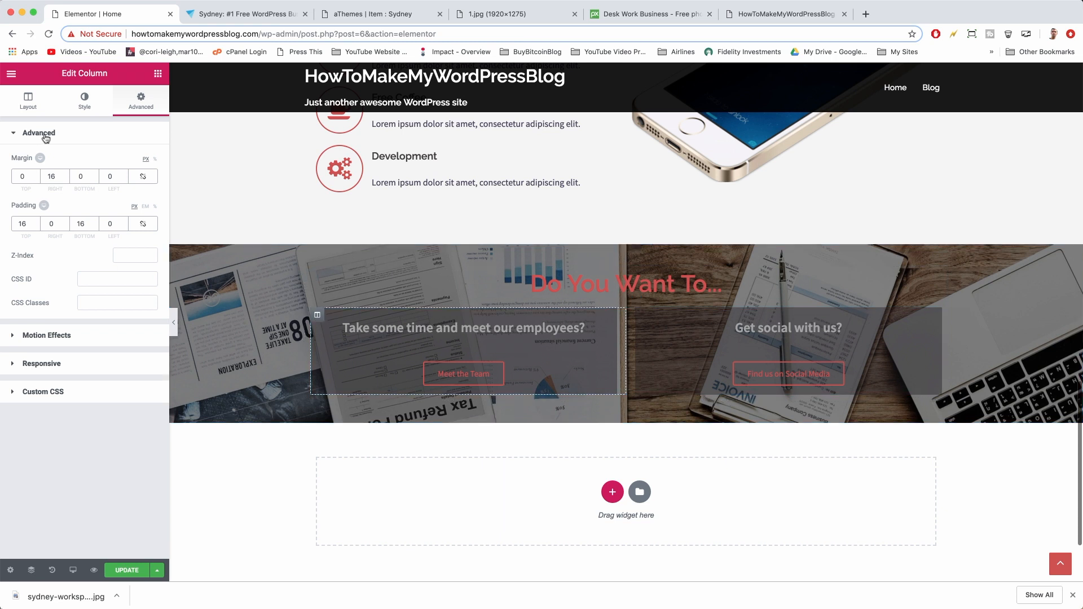
left_click(85, 110)
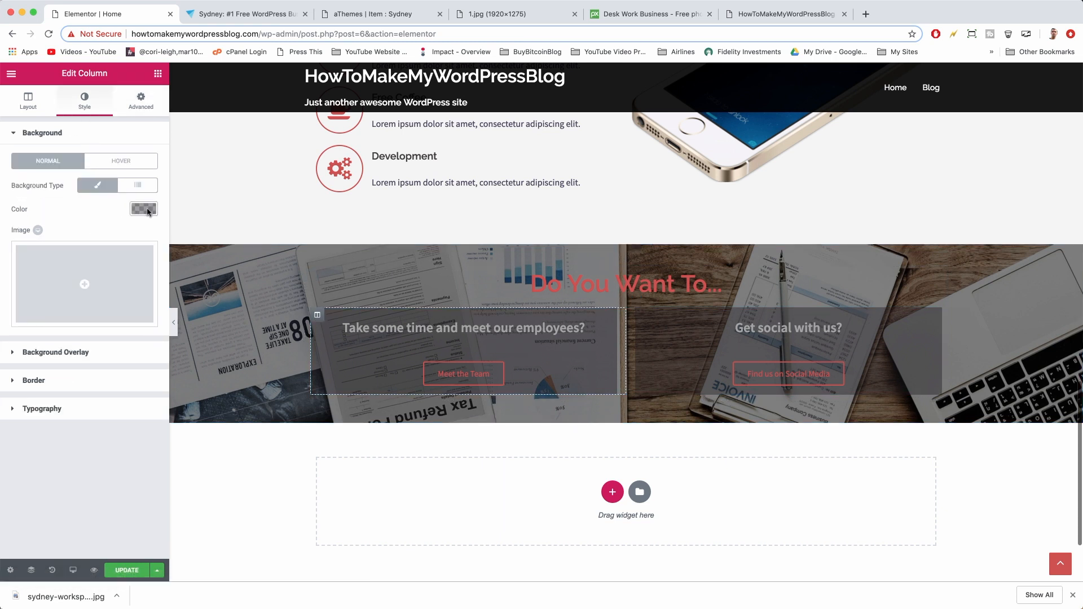
left_click(148, 212)
left_click_drag(96, 319, 57, 264)
triple_click(33, 209)
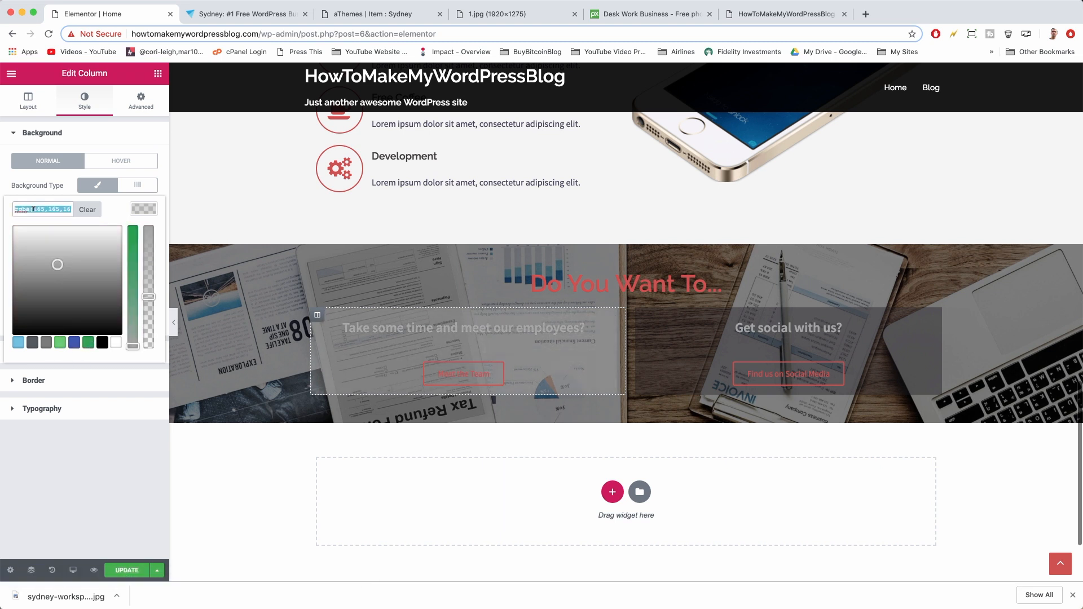
type("#000000")
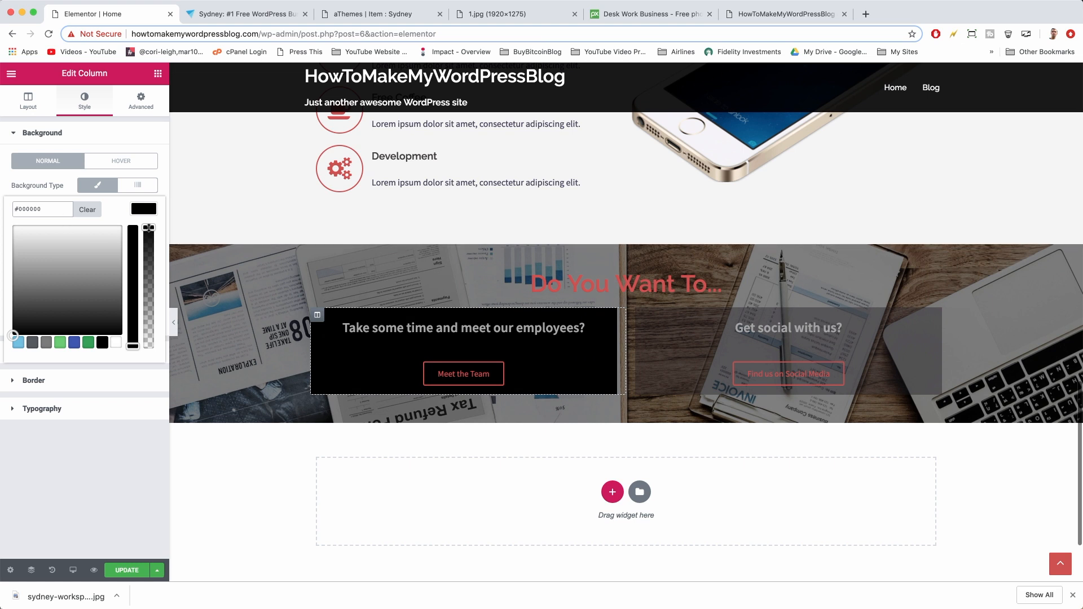
left_click_drag(148, 228, 149, 284)
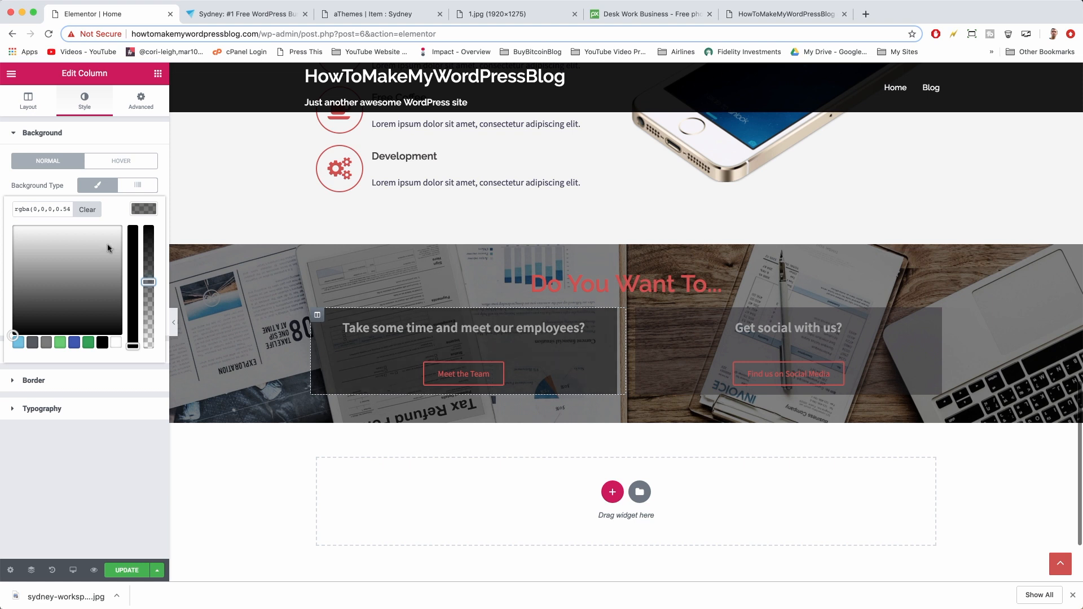
Copy the "Meet the Team" column's background colour rgba(0,0,0,0.54) and apply it to the "Find us on Social Media" column
triple_click(42, 205)
right_click(48, 209)
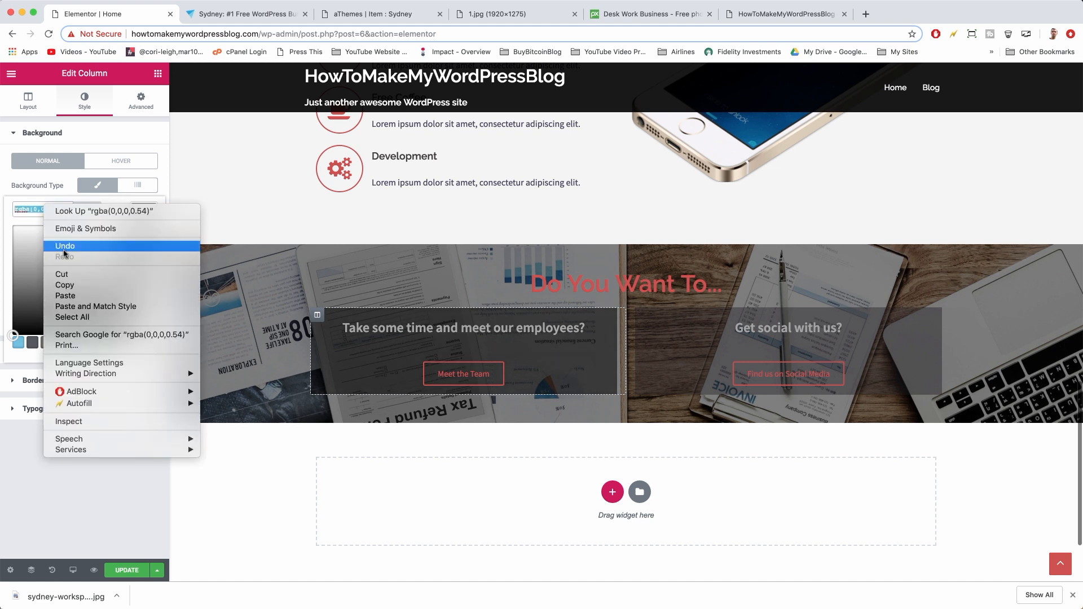
left_click(62, 284)
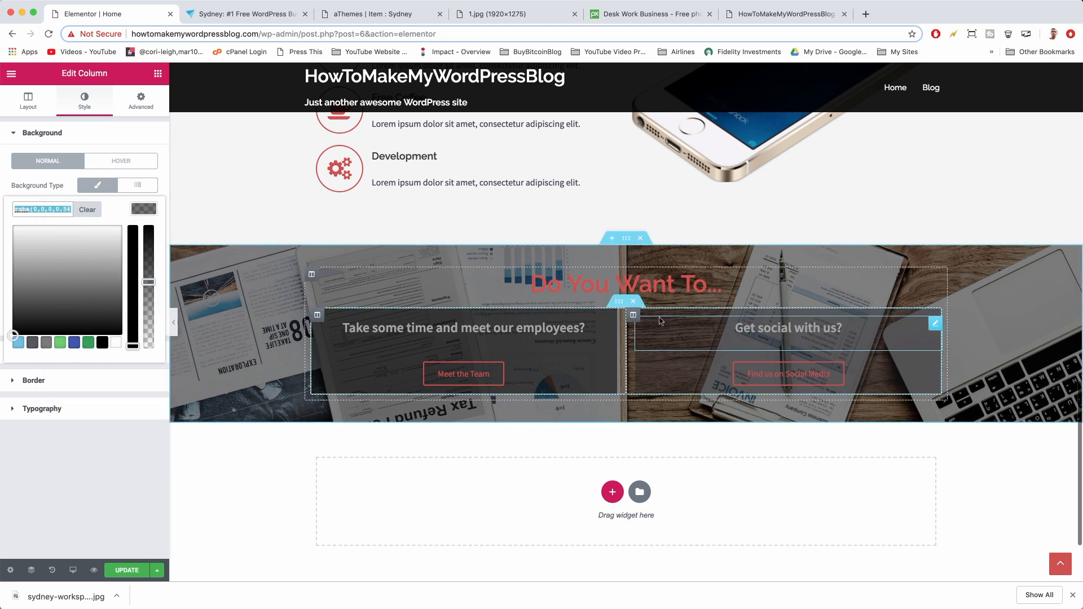
left_click(141, 101)
left_click(86, 103)
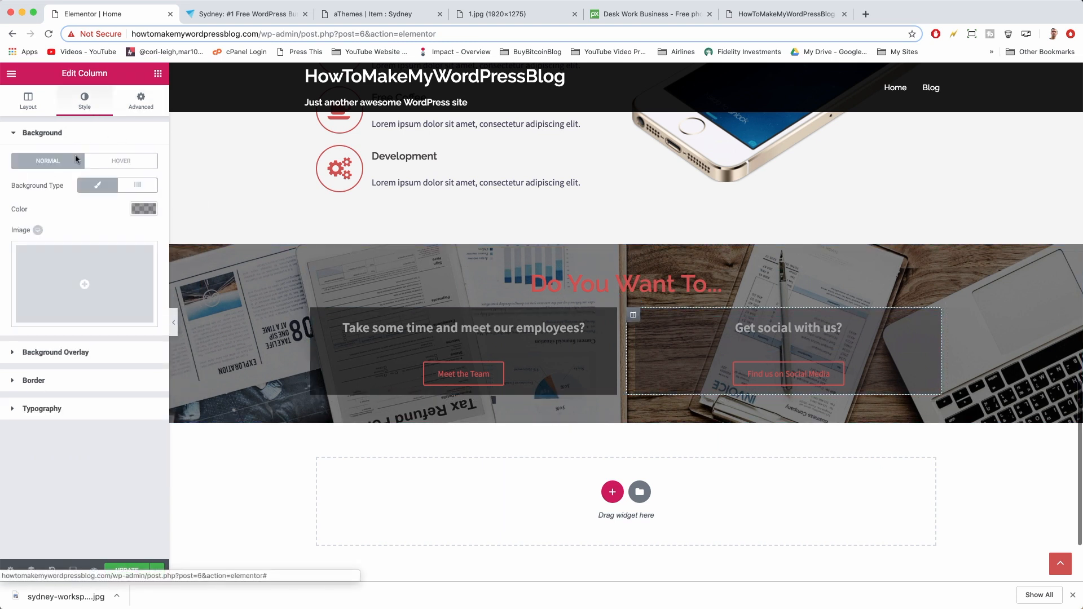
left_click(148, 211)
triple_click(25, 208)
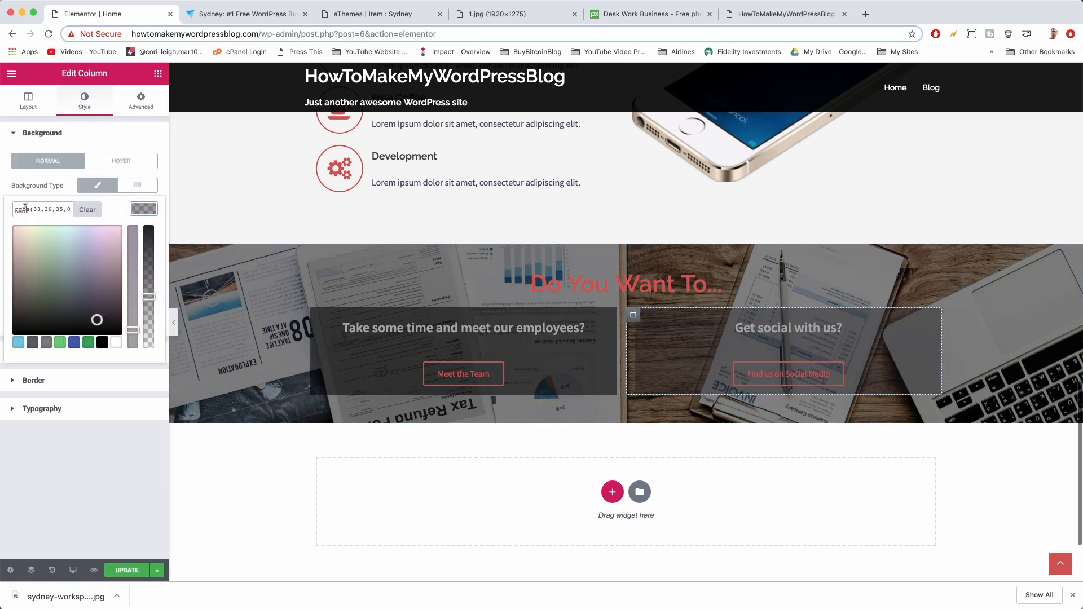
key("BackSpace")
right_click(26, 207)
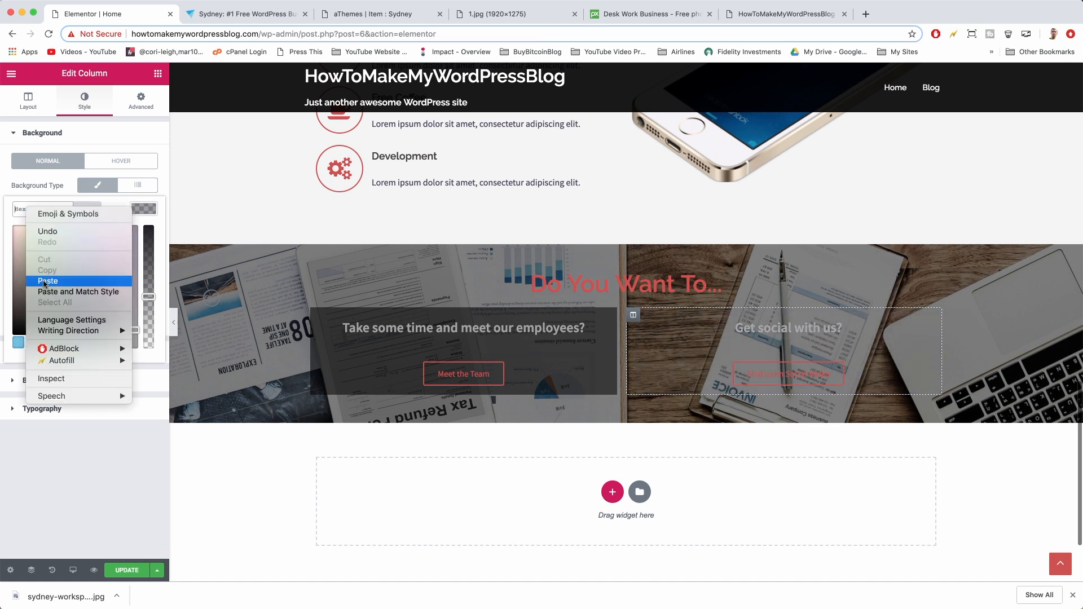
left_click(46, 281)
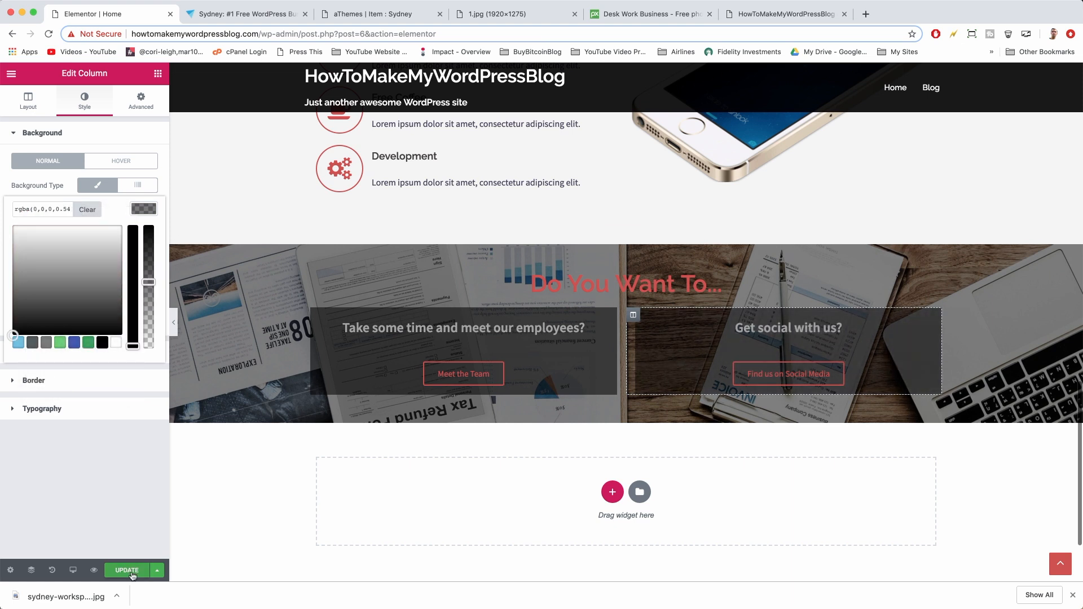